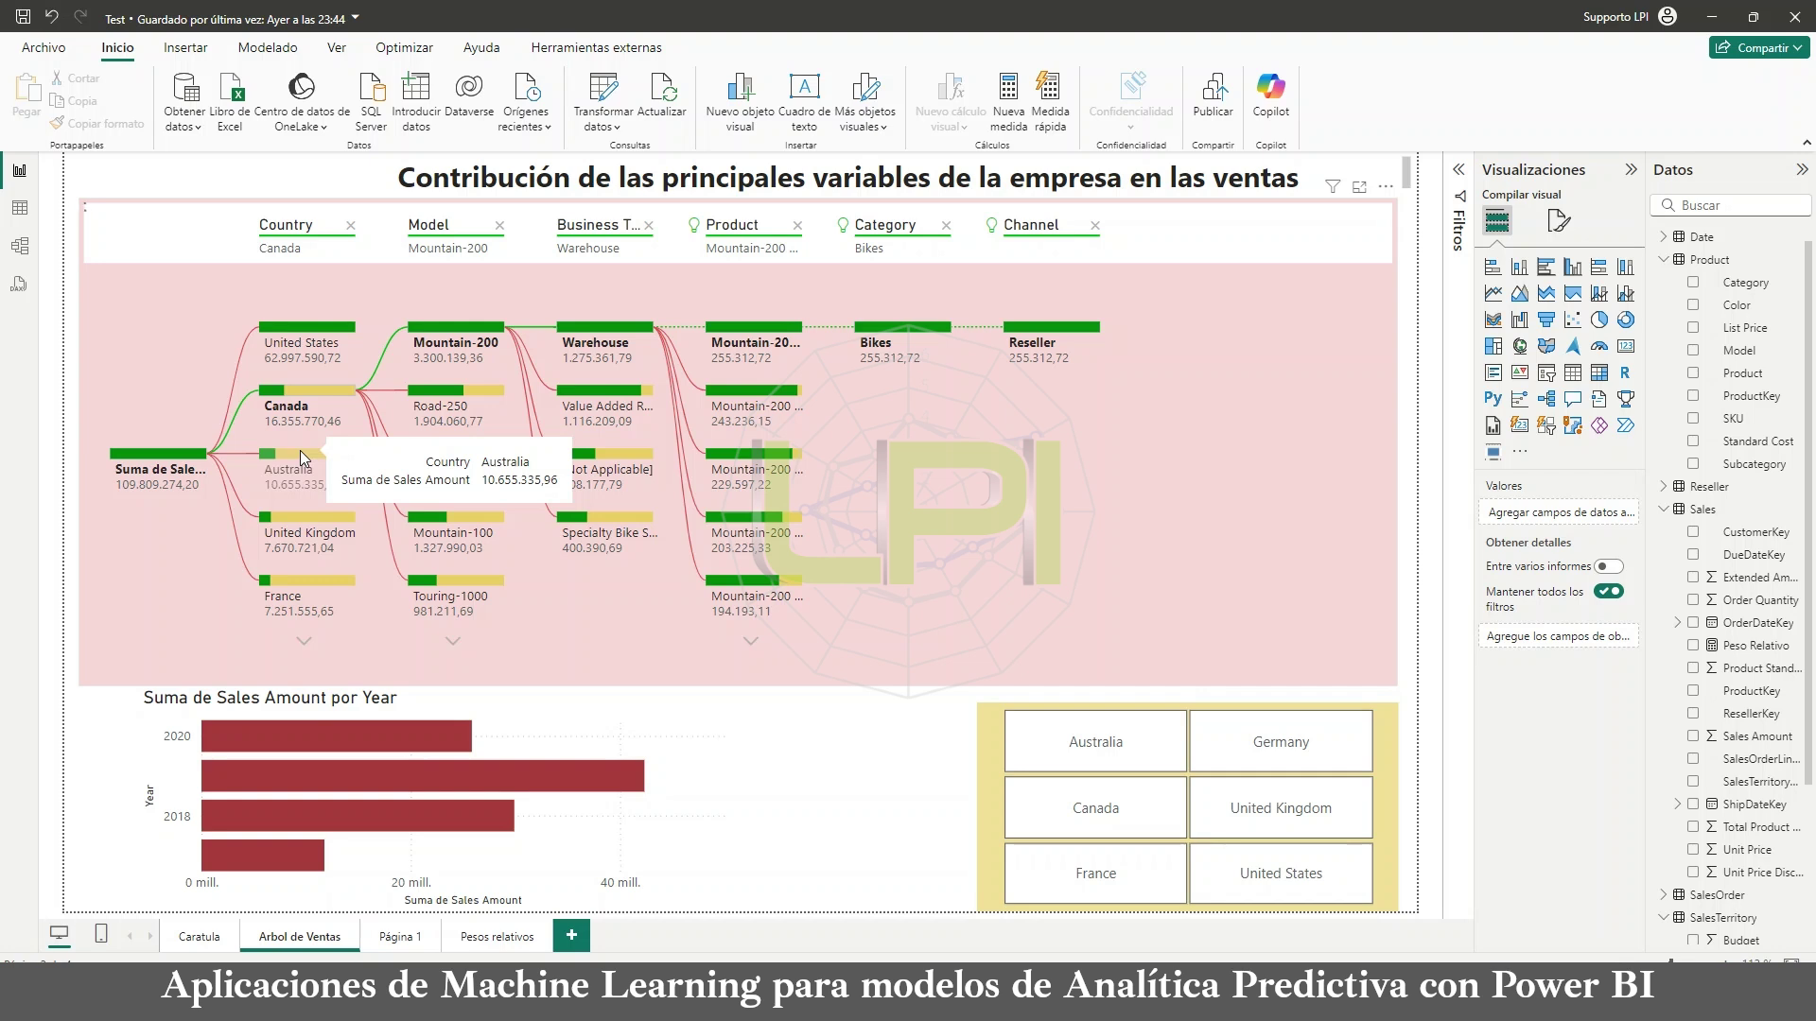
Step: Trace the sales decomposition tree through Australia, the Road-250 model and the [Not Applicable] business type
left_click(299, 450)
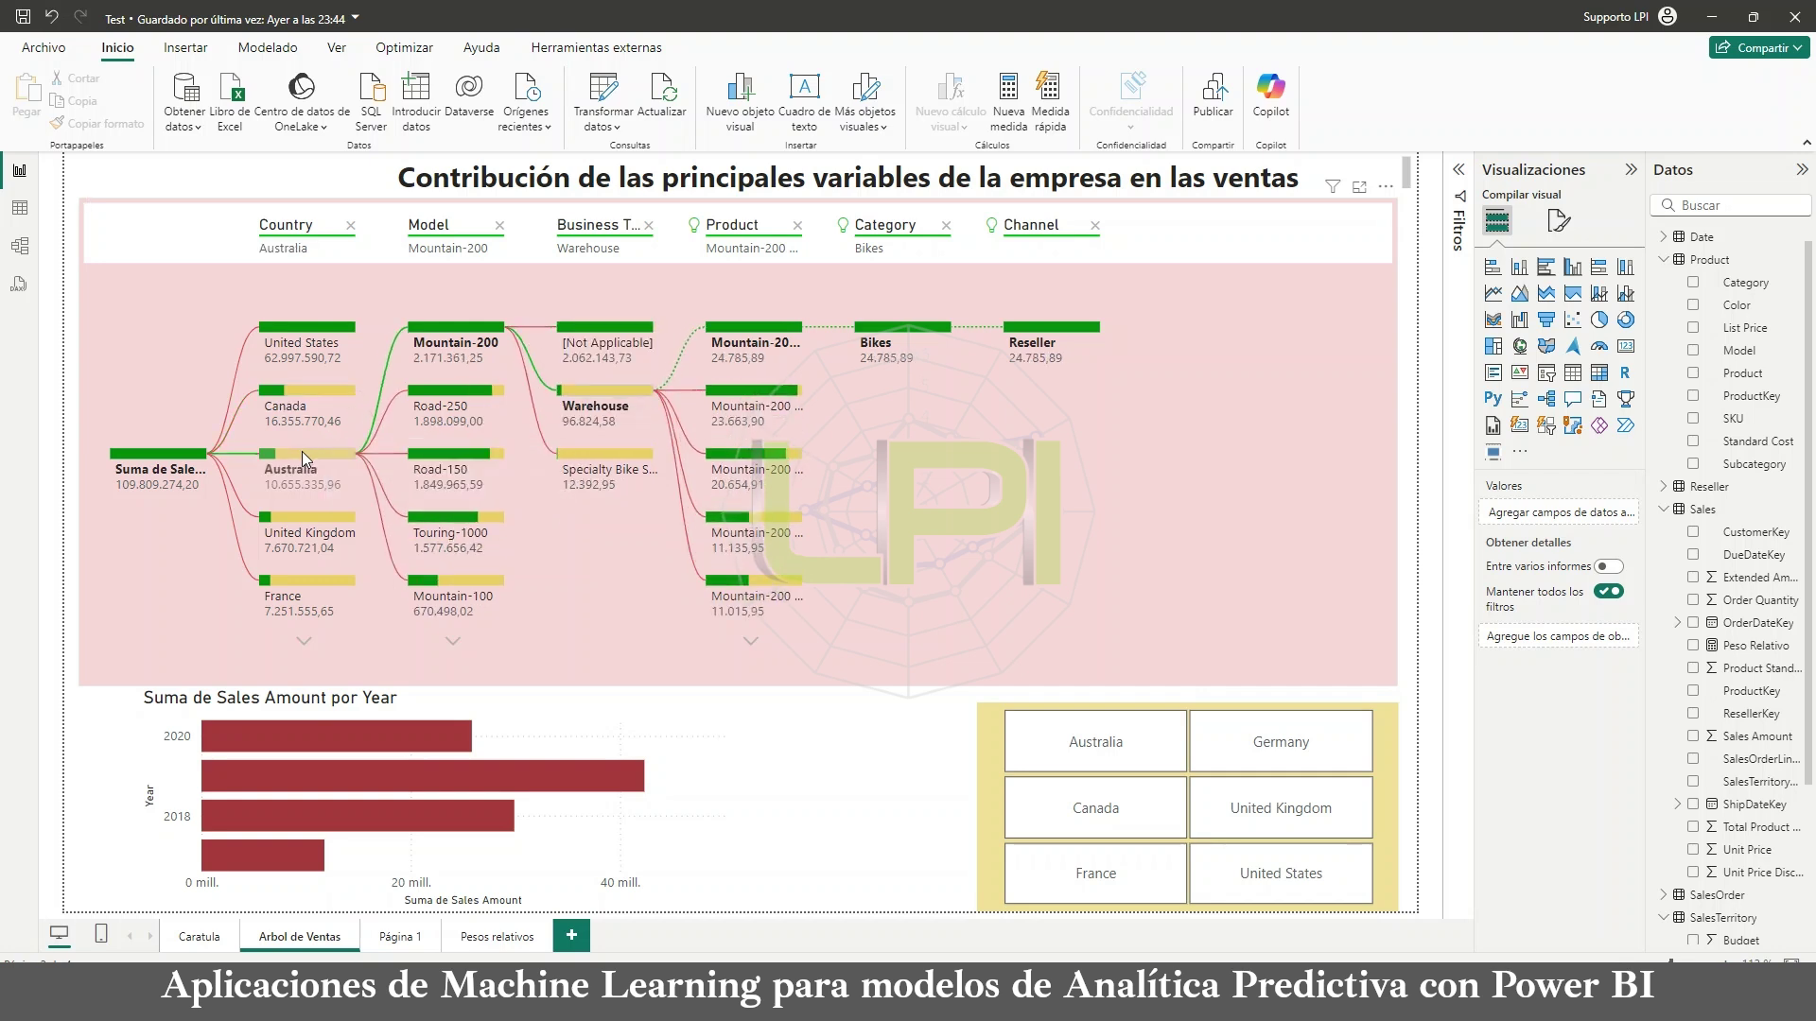
left_click(482, 395)
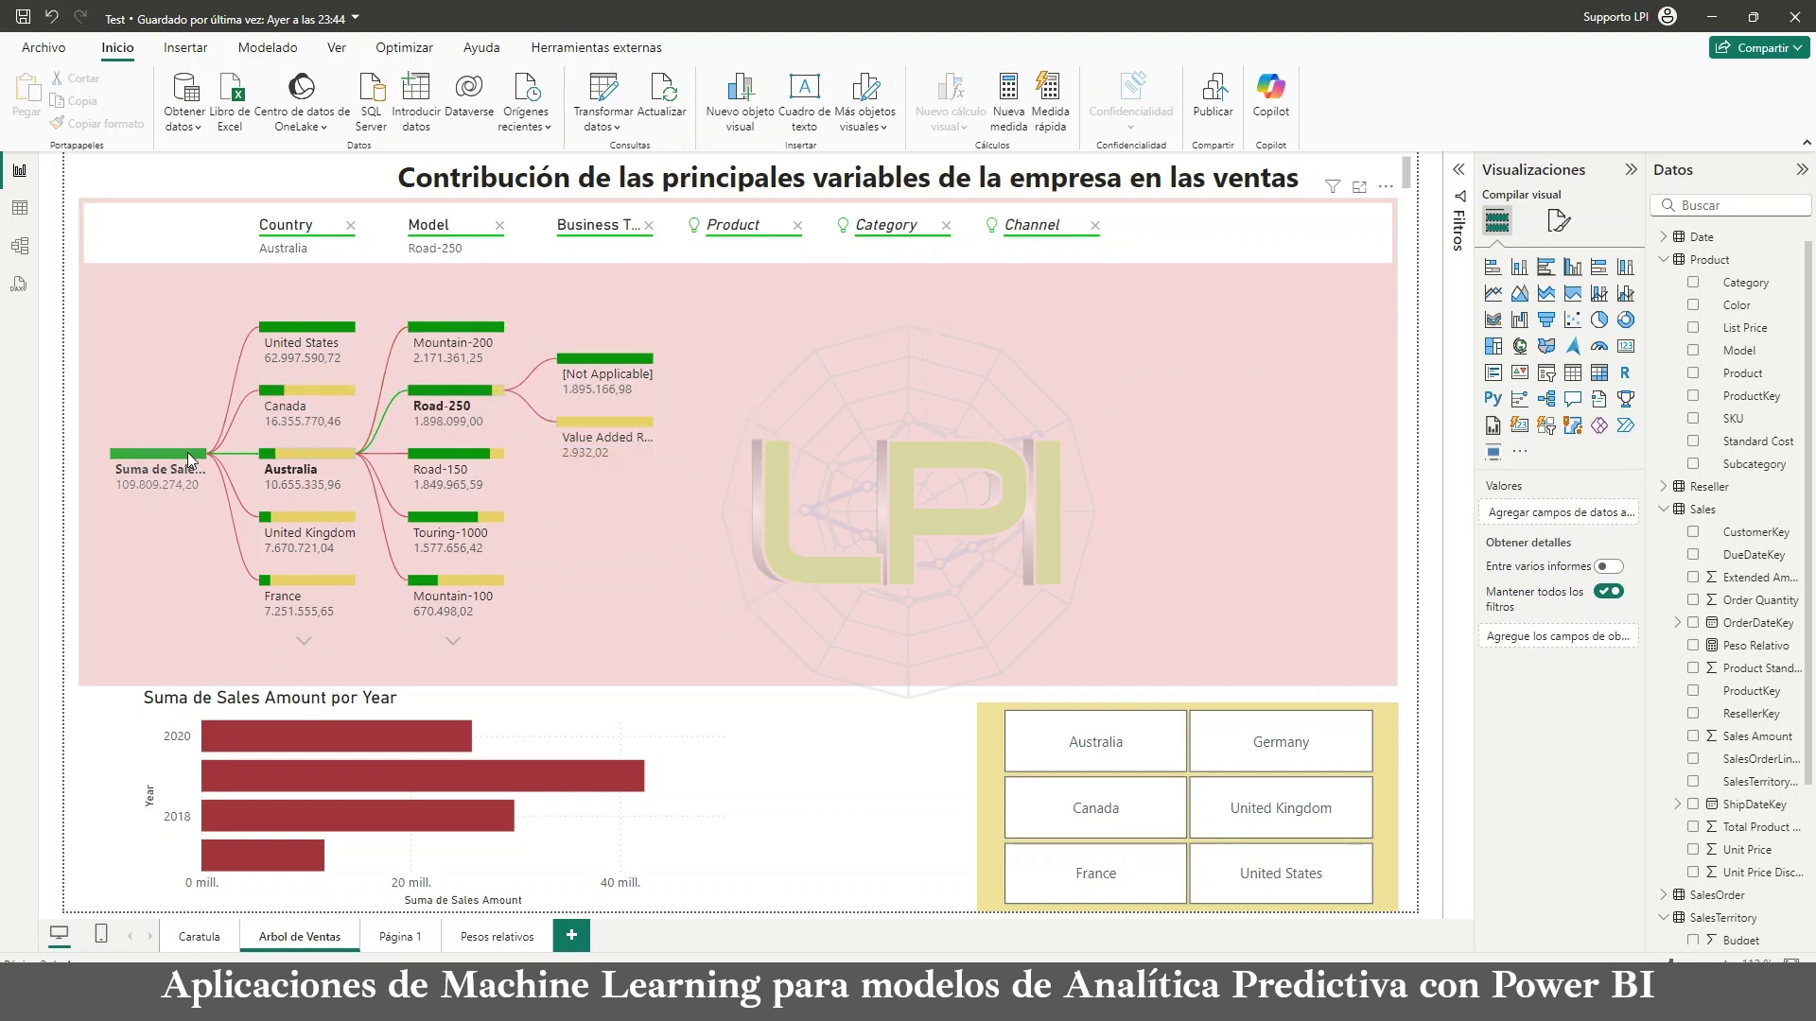
left_click(616, 359)
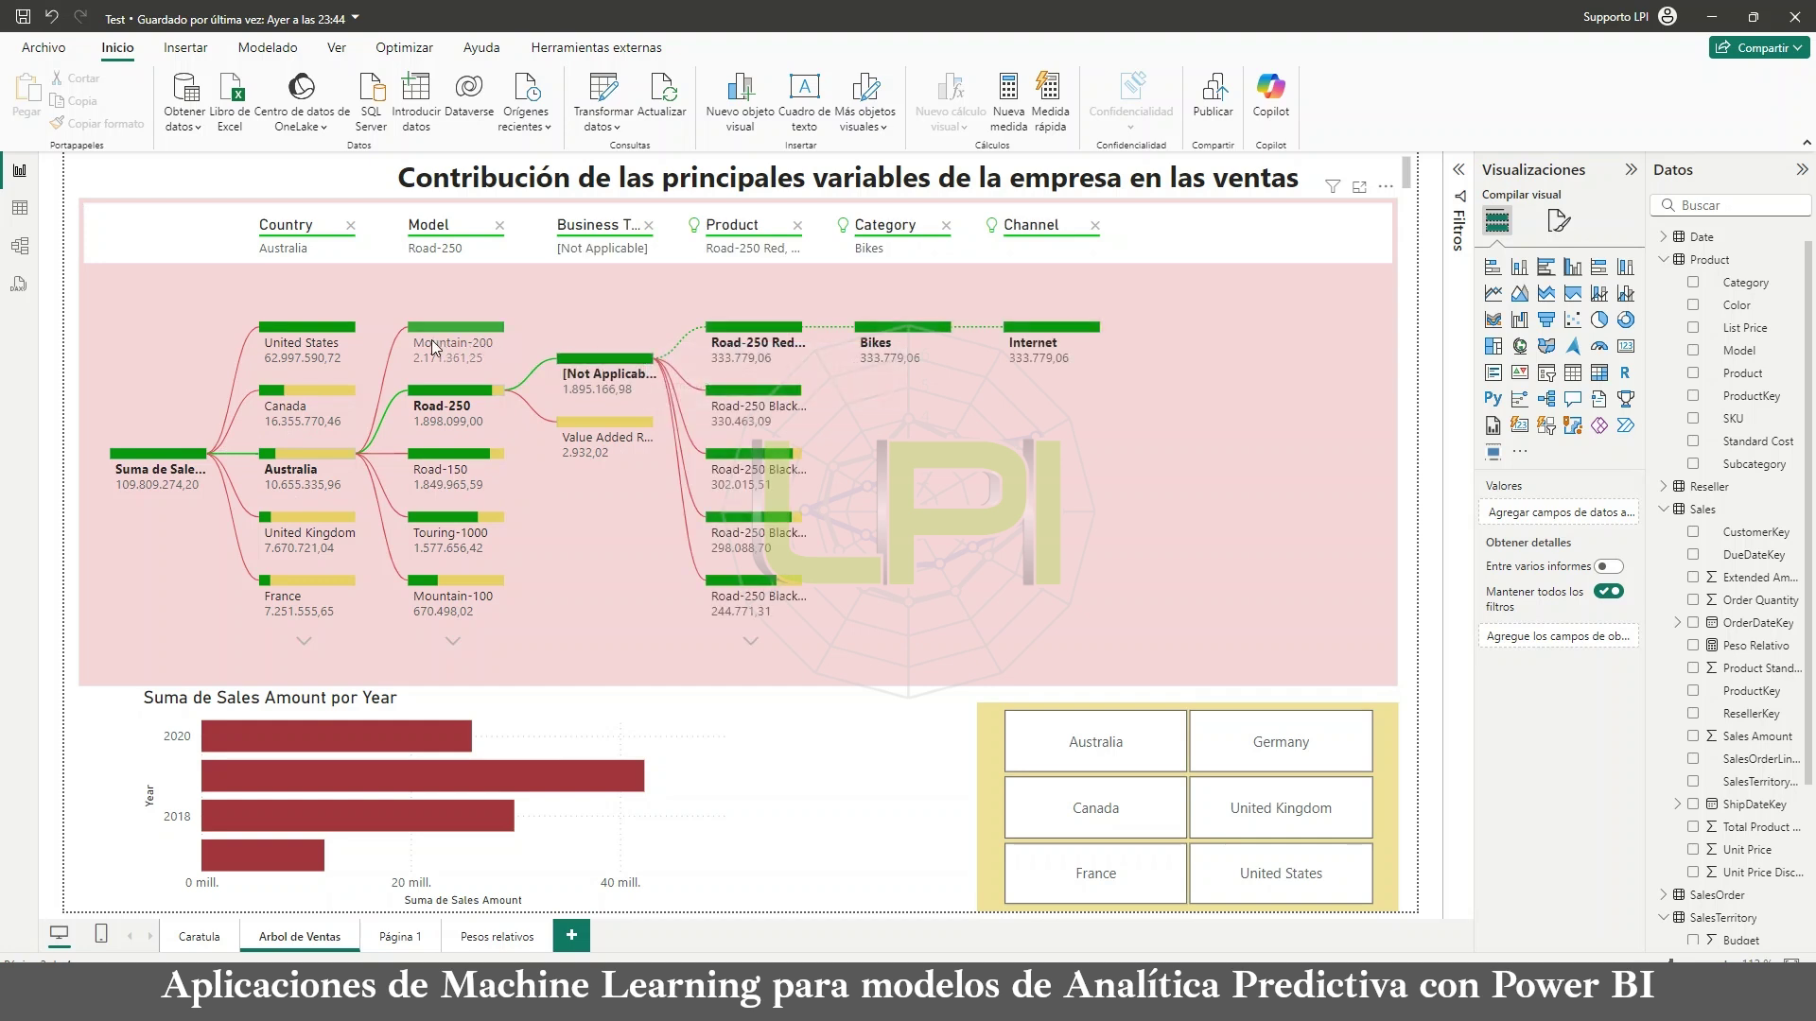
Step: Trace the United States branch through Mountain-200 and compare it with the Canada and Australia branches, ending on United States
left_click(321, 334)
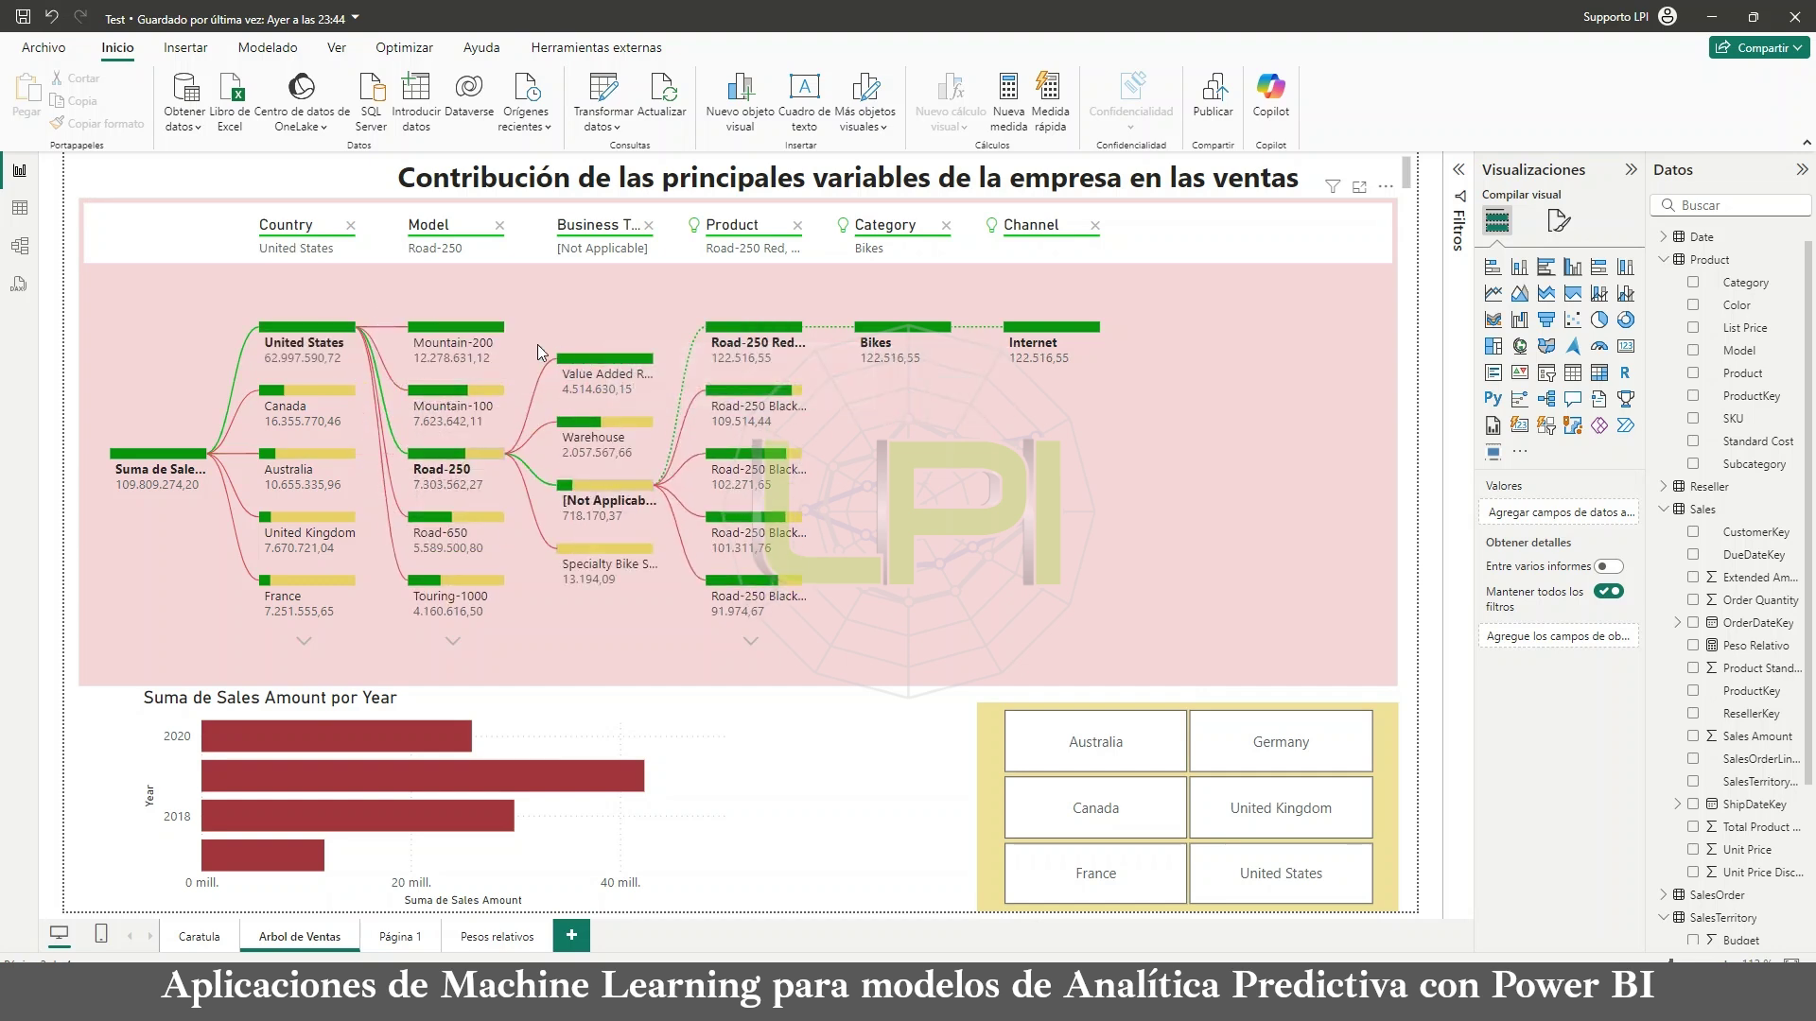
left_click(488, 331)
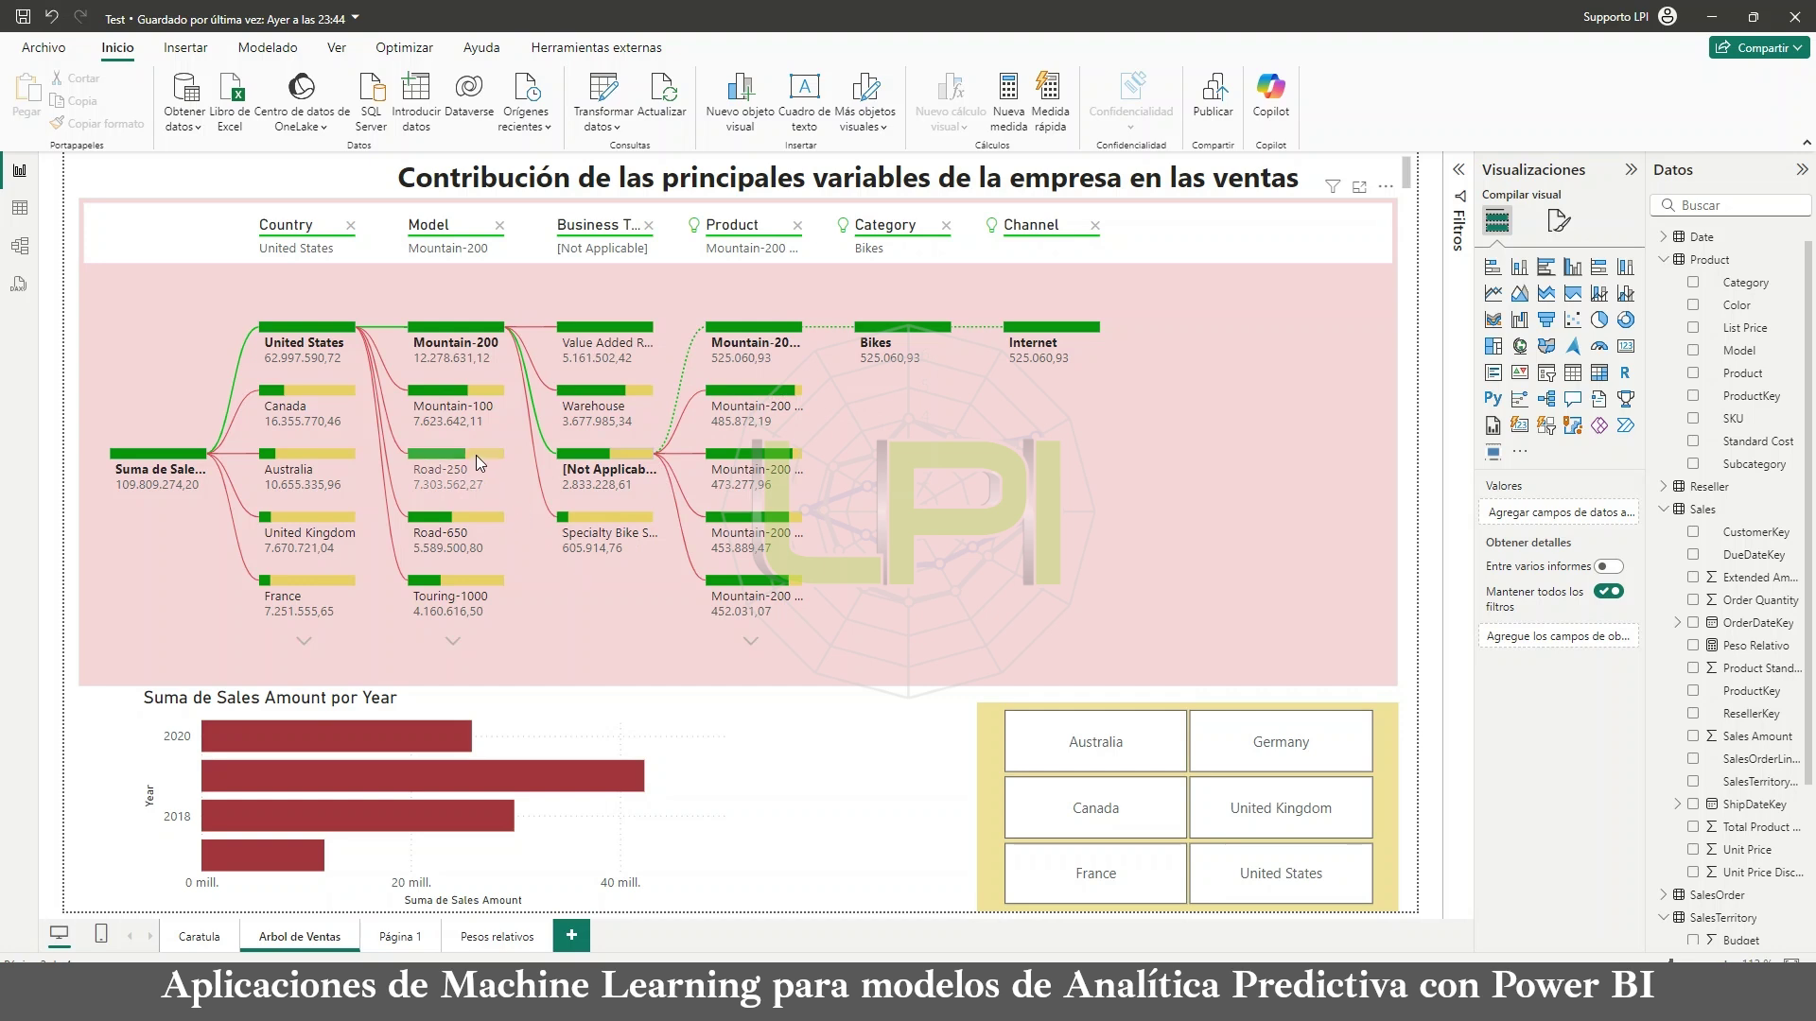
left_click(329, 395)
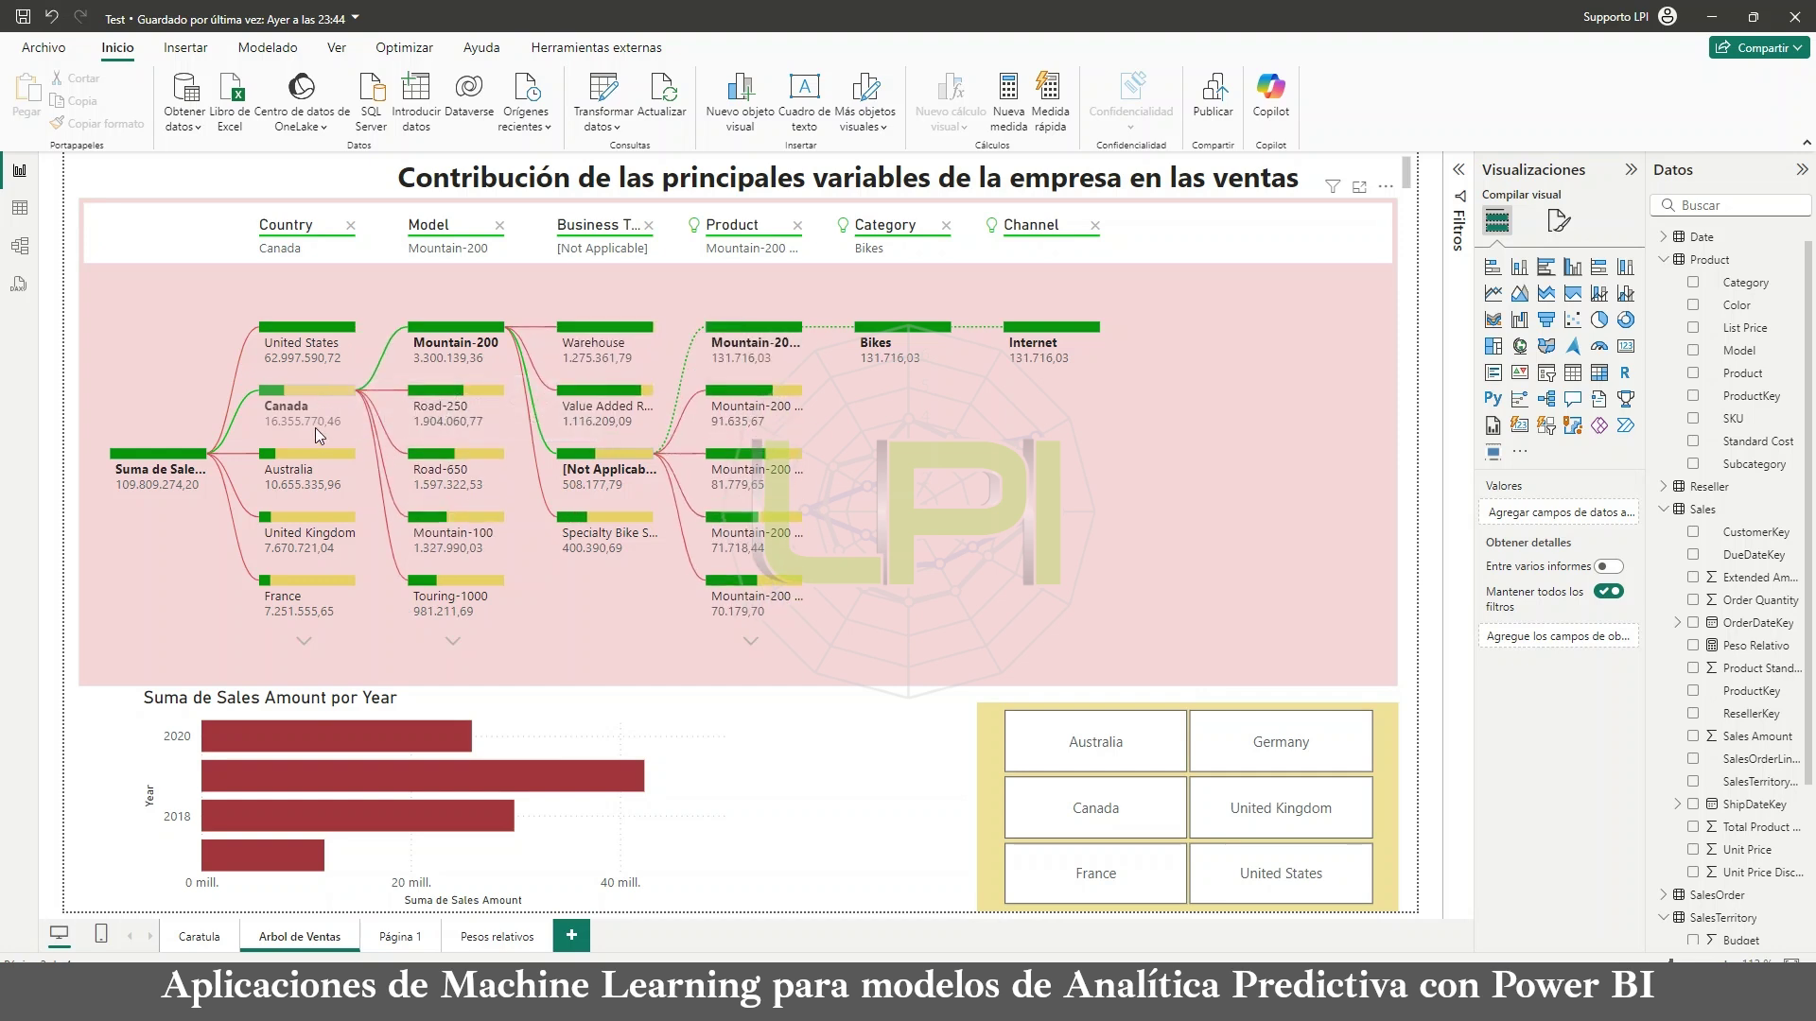
left_click(308, 452)
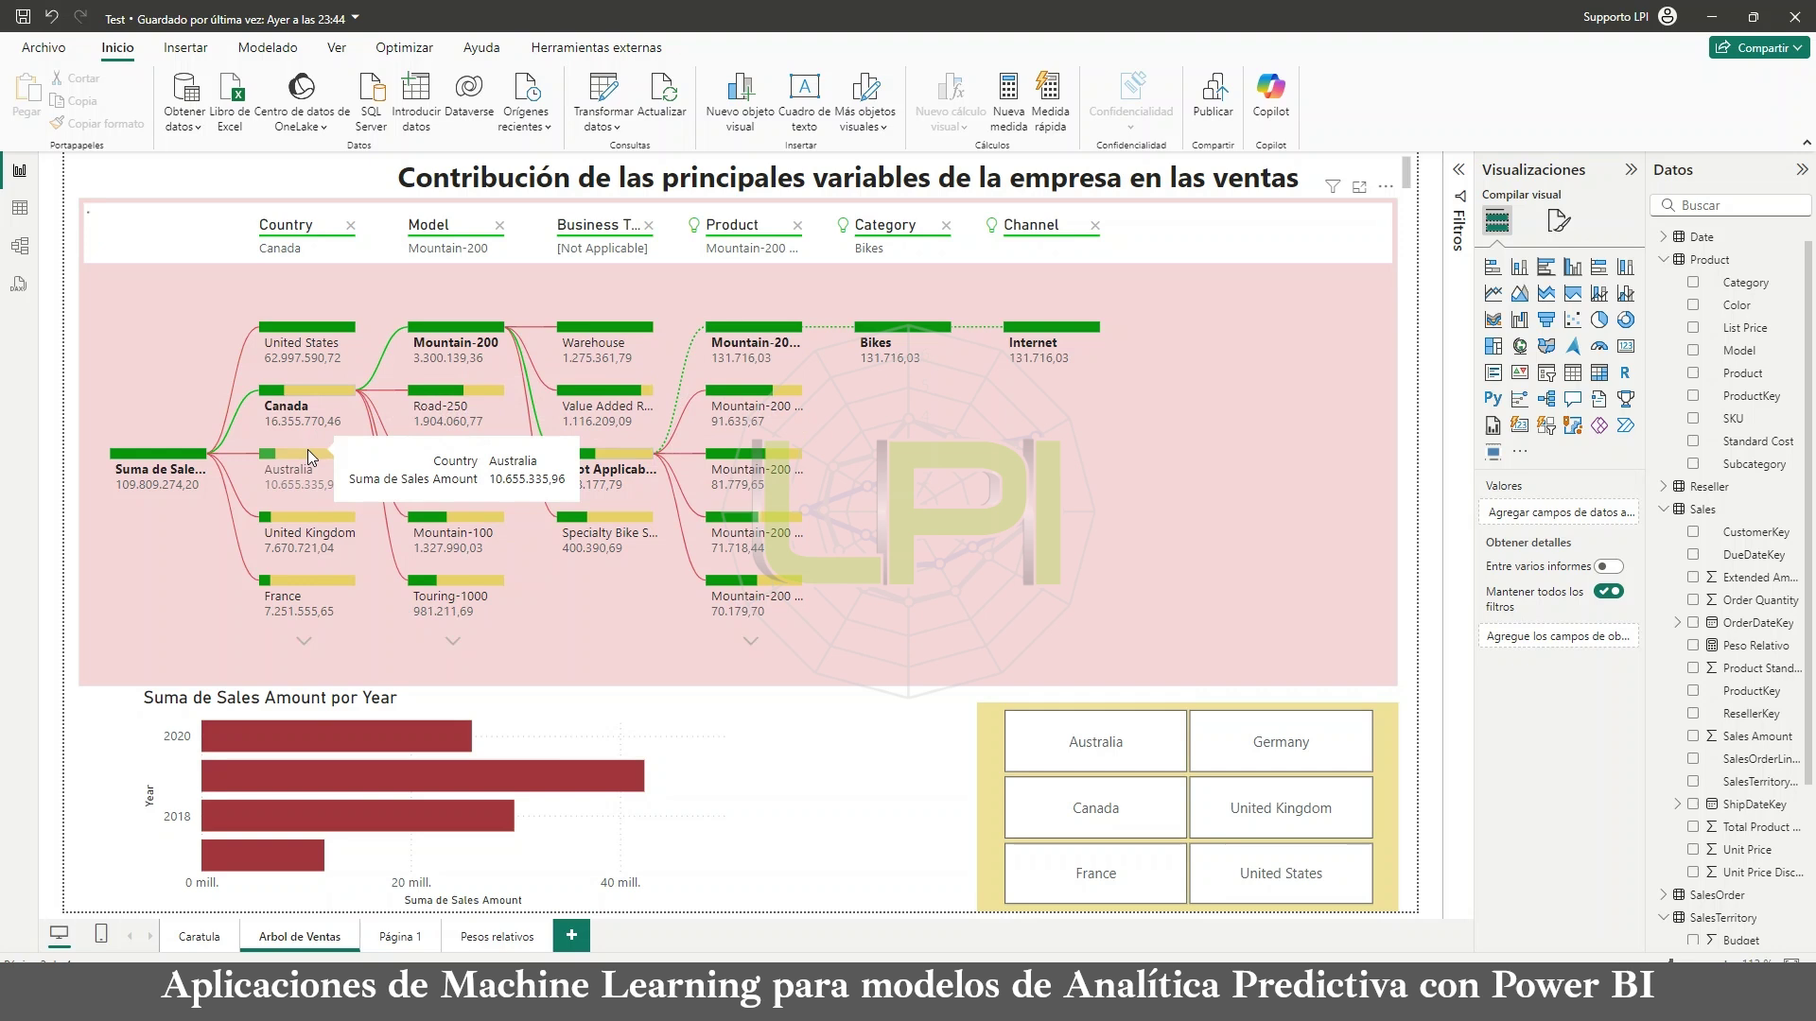
left_click(343, 327)
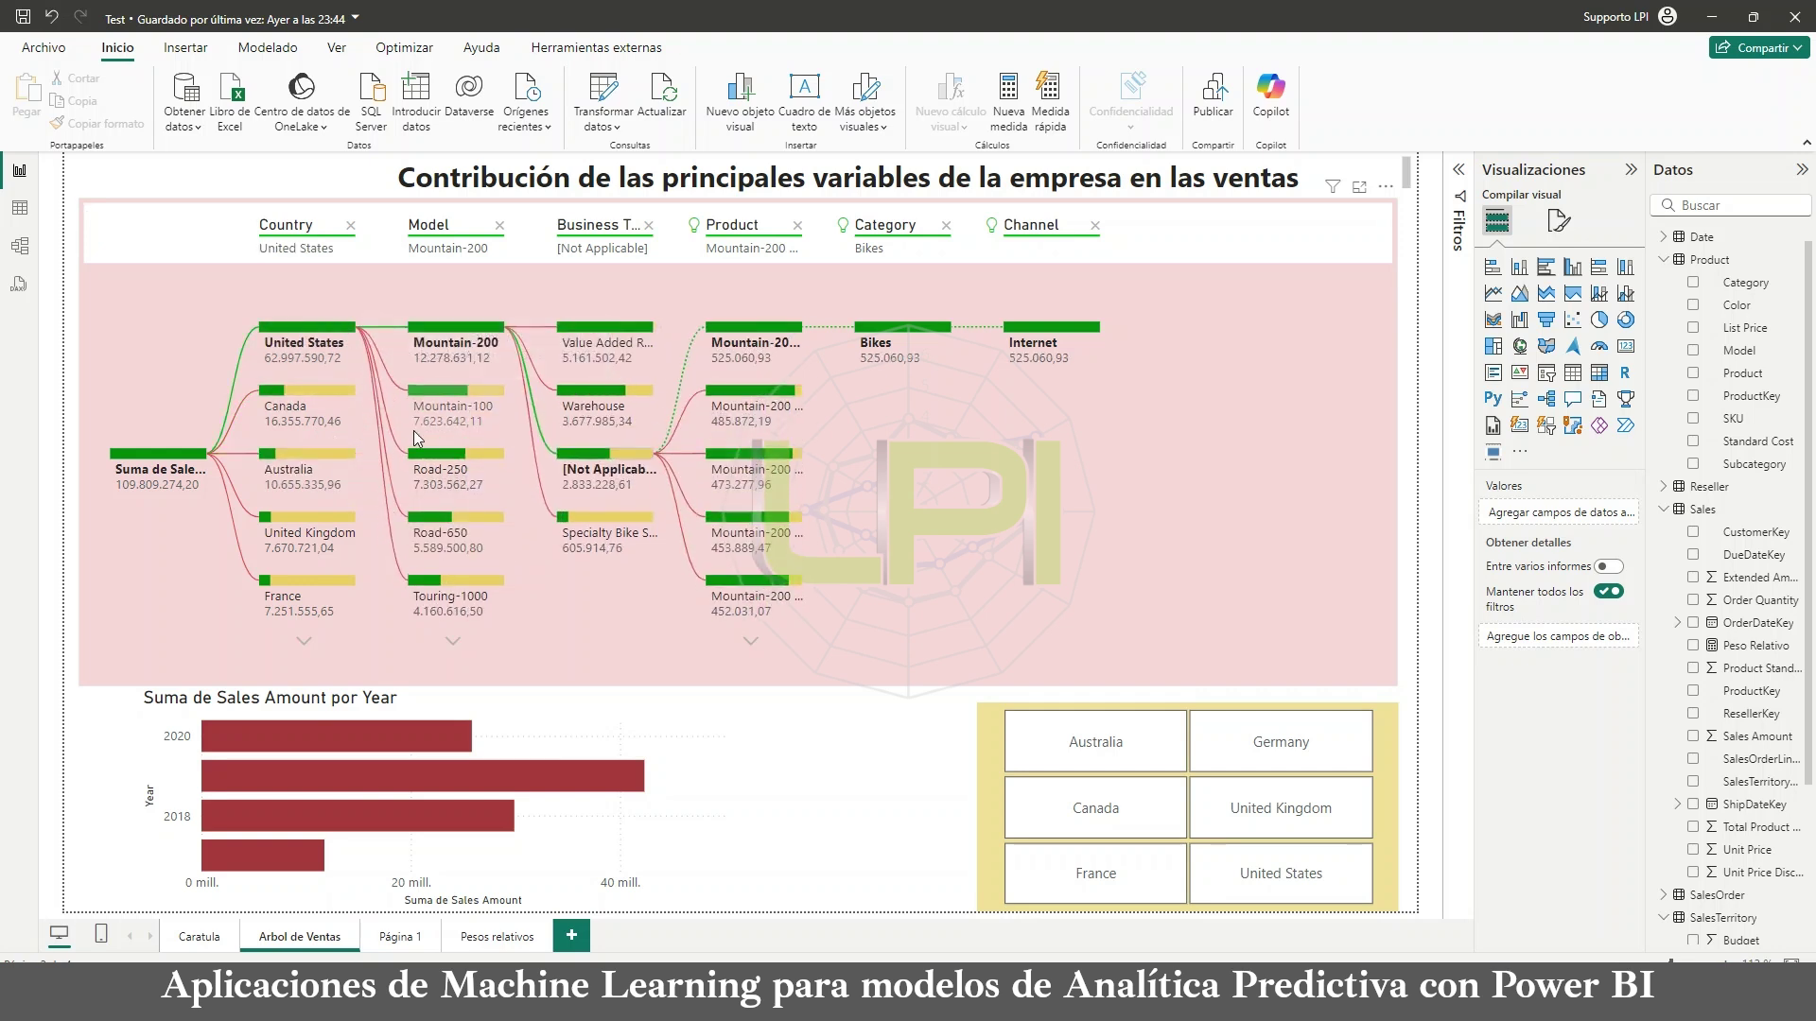
Step: On the Página 1 report page, split the total Sales Amount node of the decomposition tree by Country
left_click(414, 936)
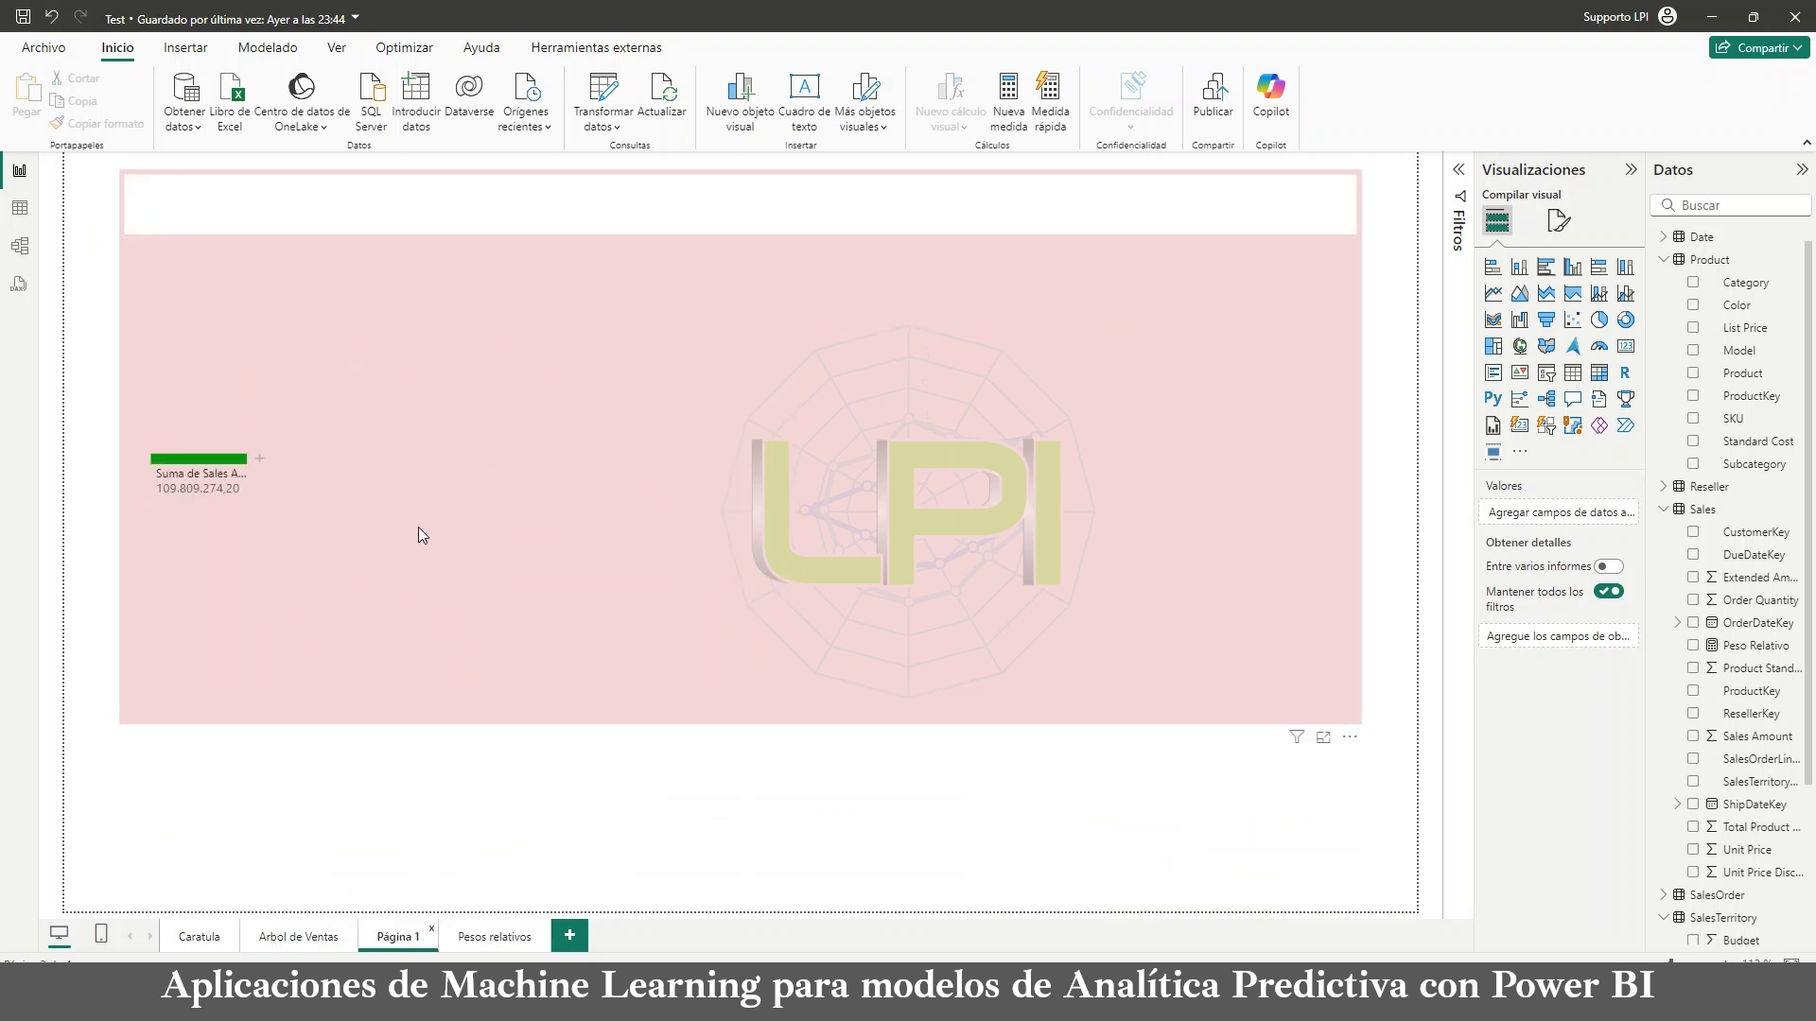
mouse_move(242, 462)
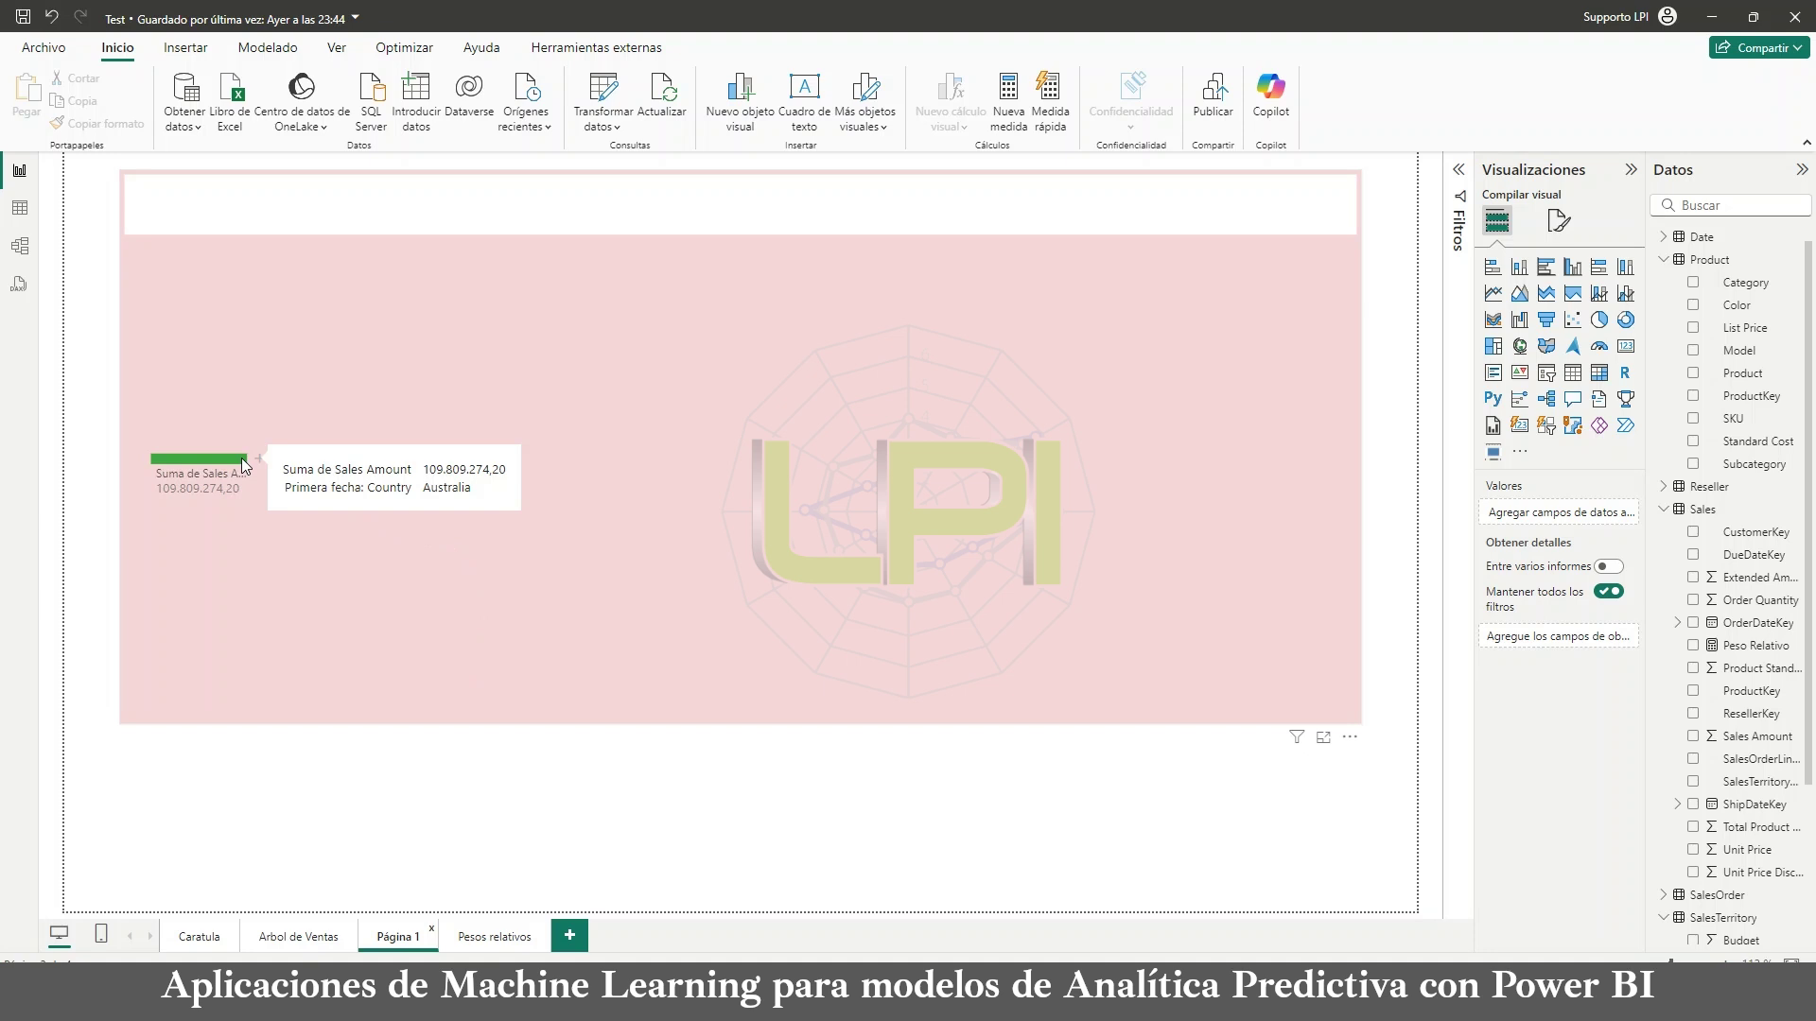
left_click(259, 461)
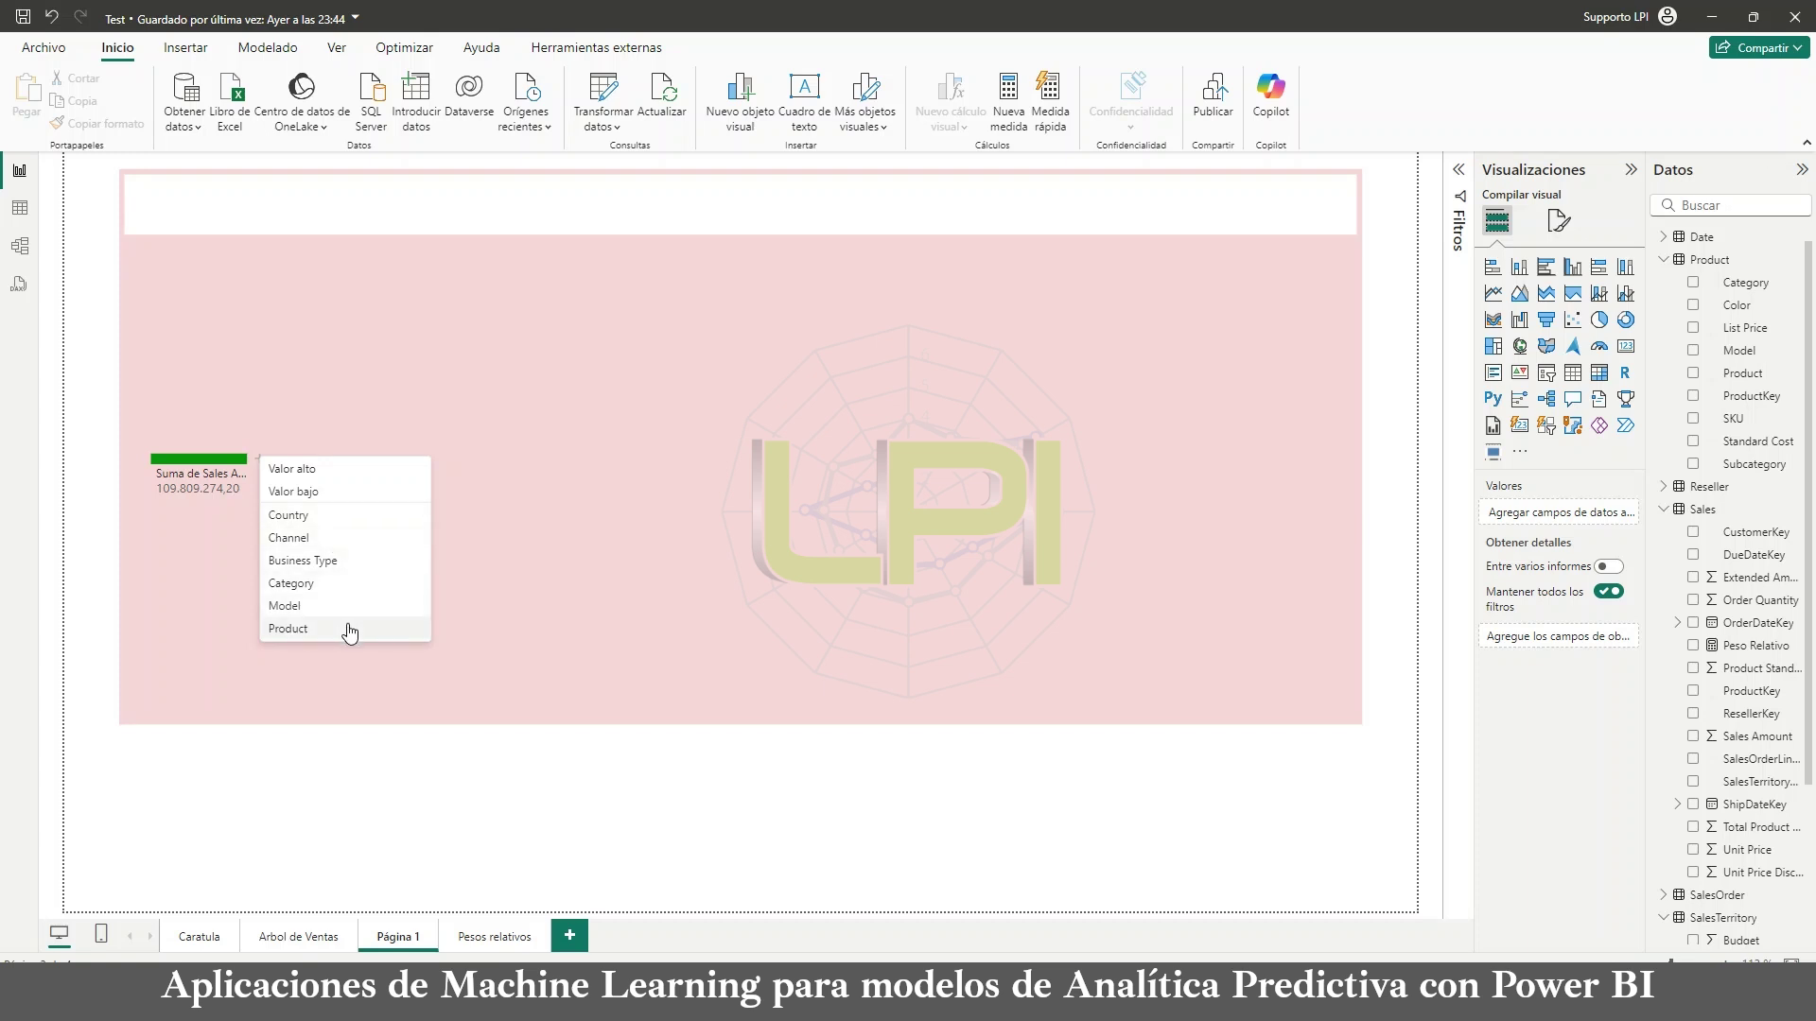
left_click(348, 520)
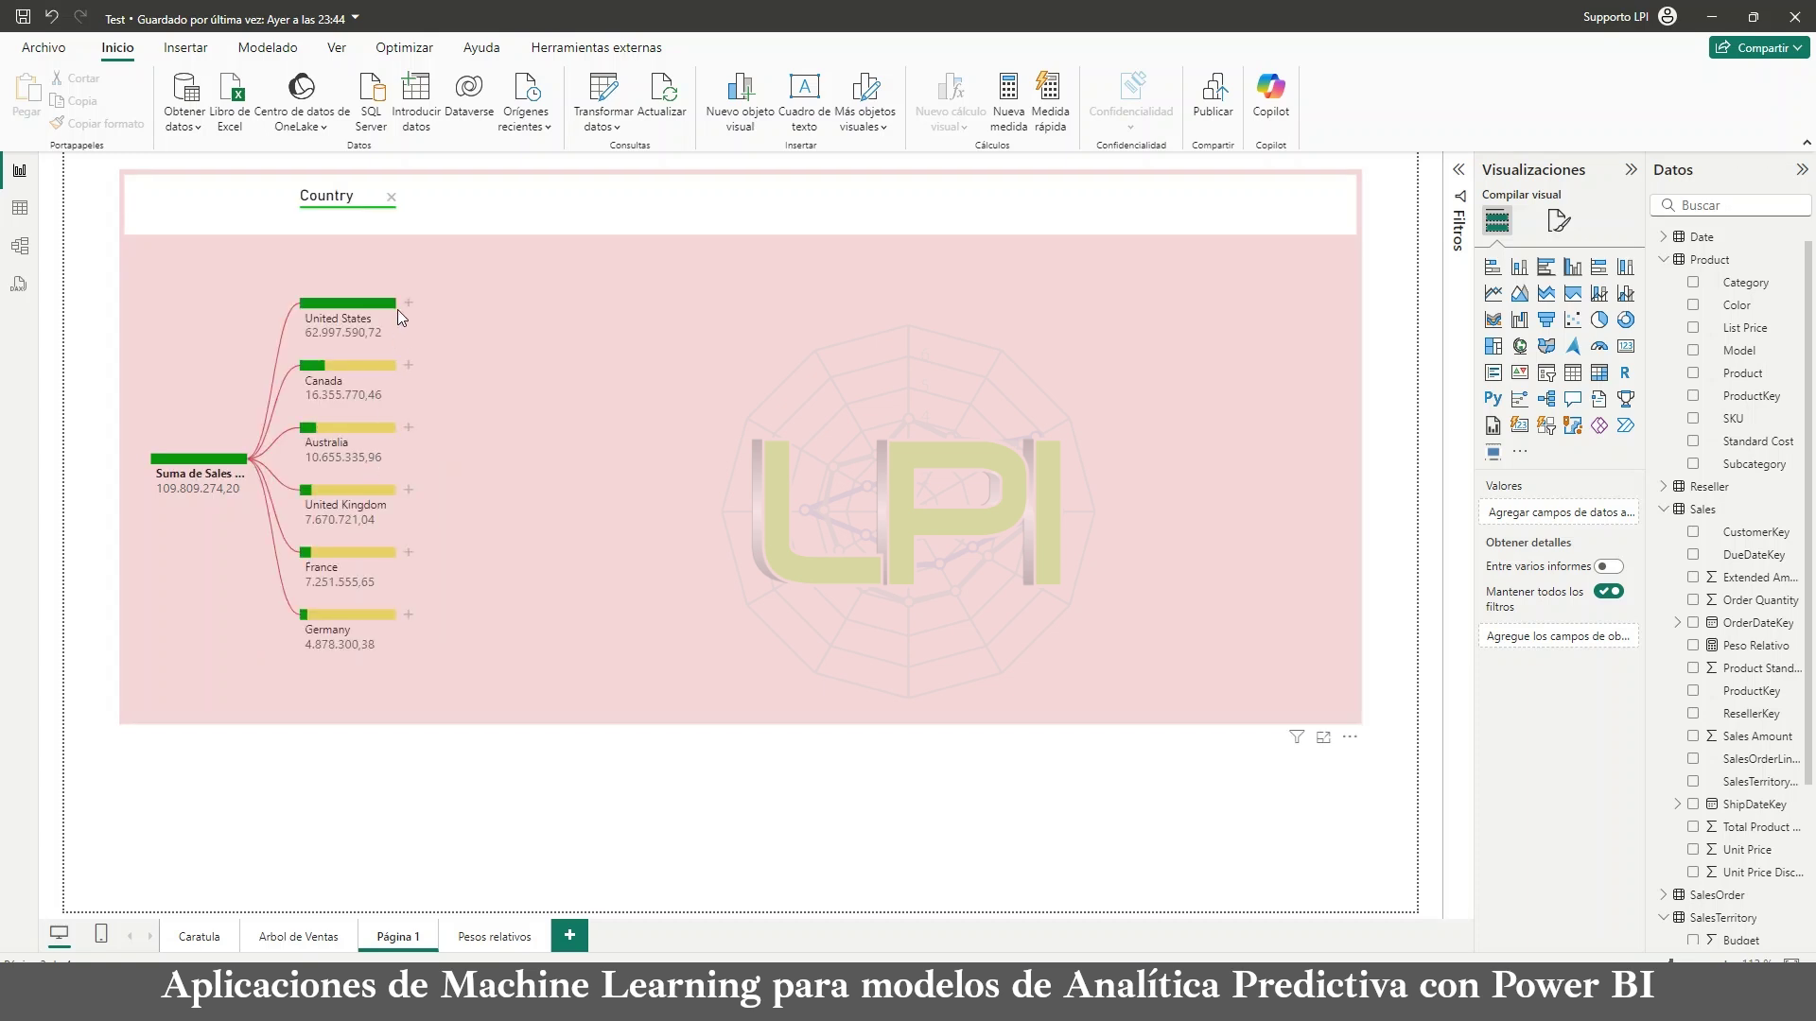
Step: Split the United States node by Channel and its Reseller node by Business Type
mouse_move(390, 303)
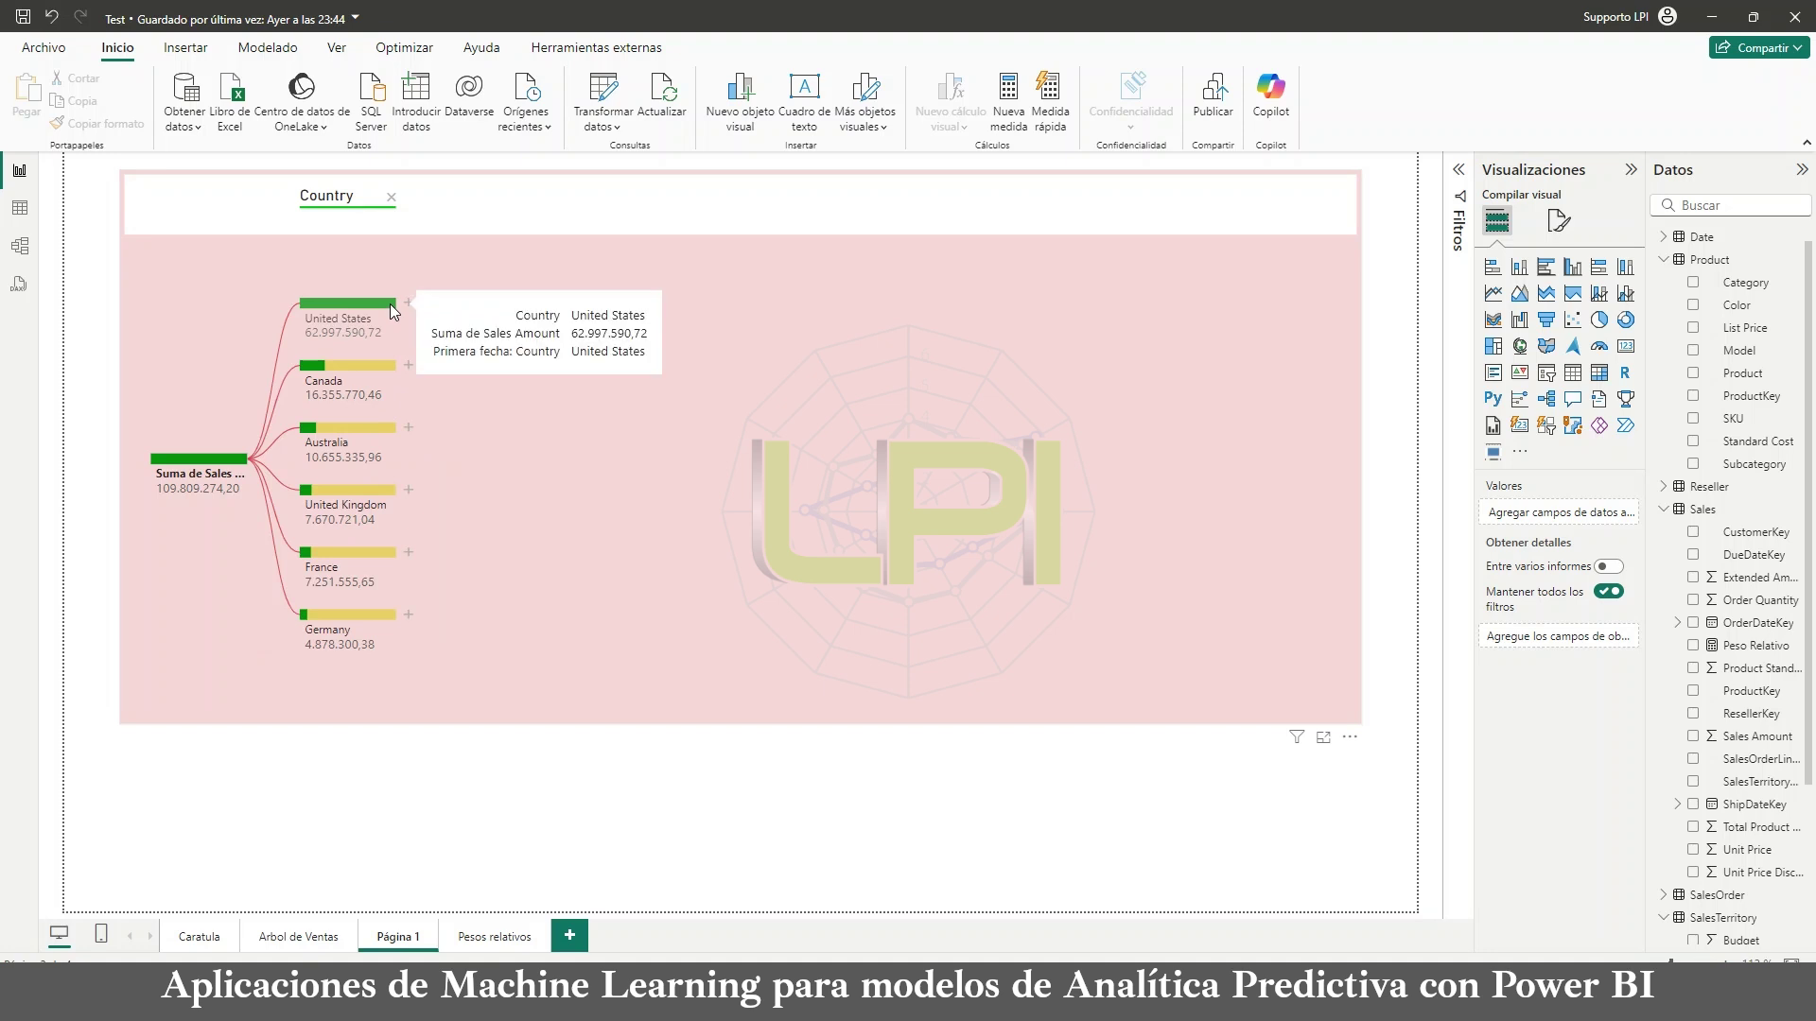
mouse_move(368, 375)
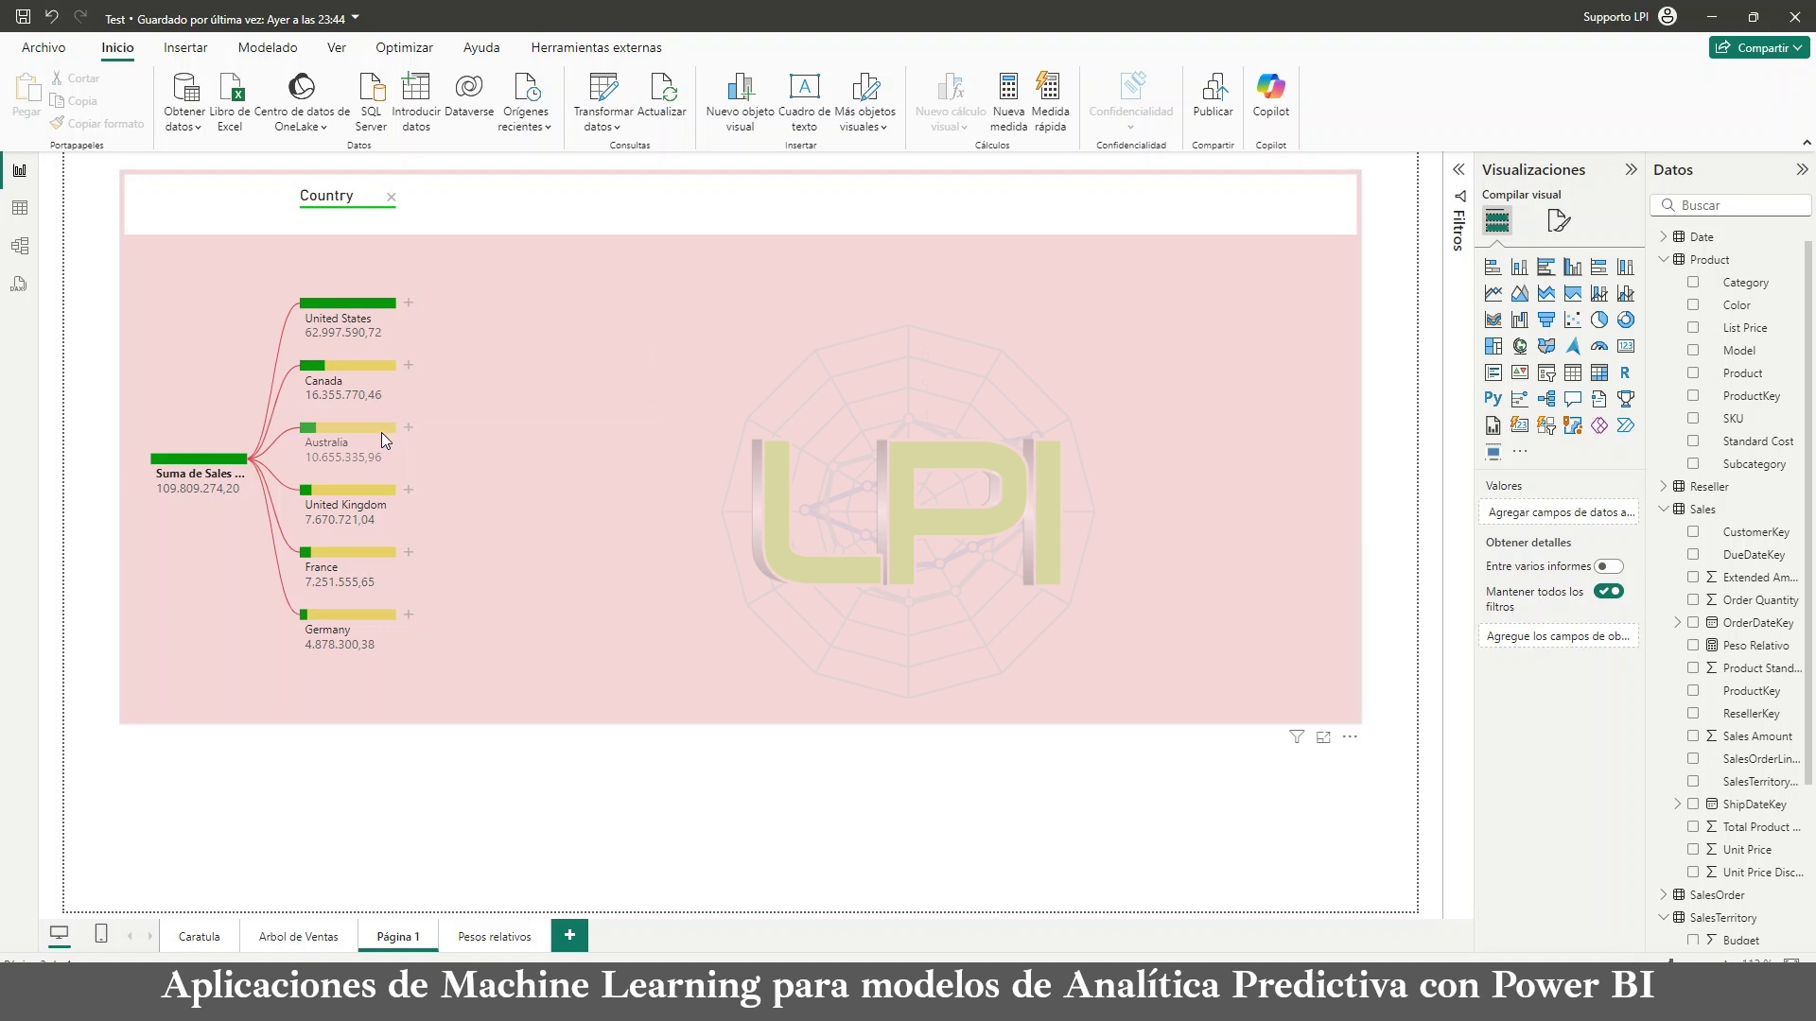
mouse_move(382, 429)
left_click(406, 304)
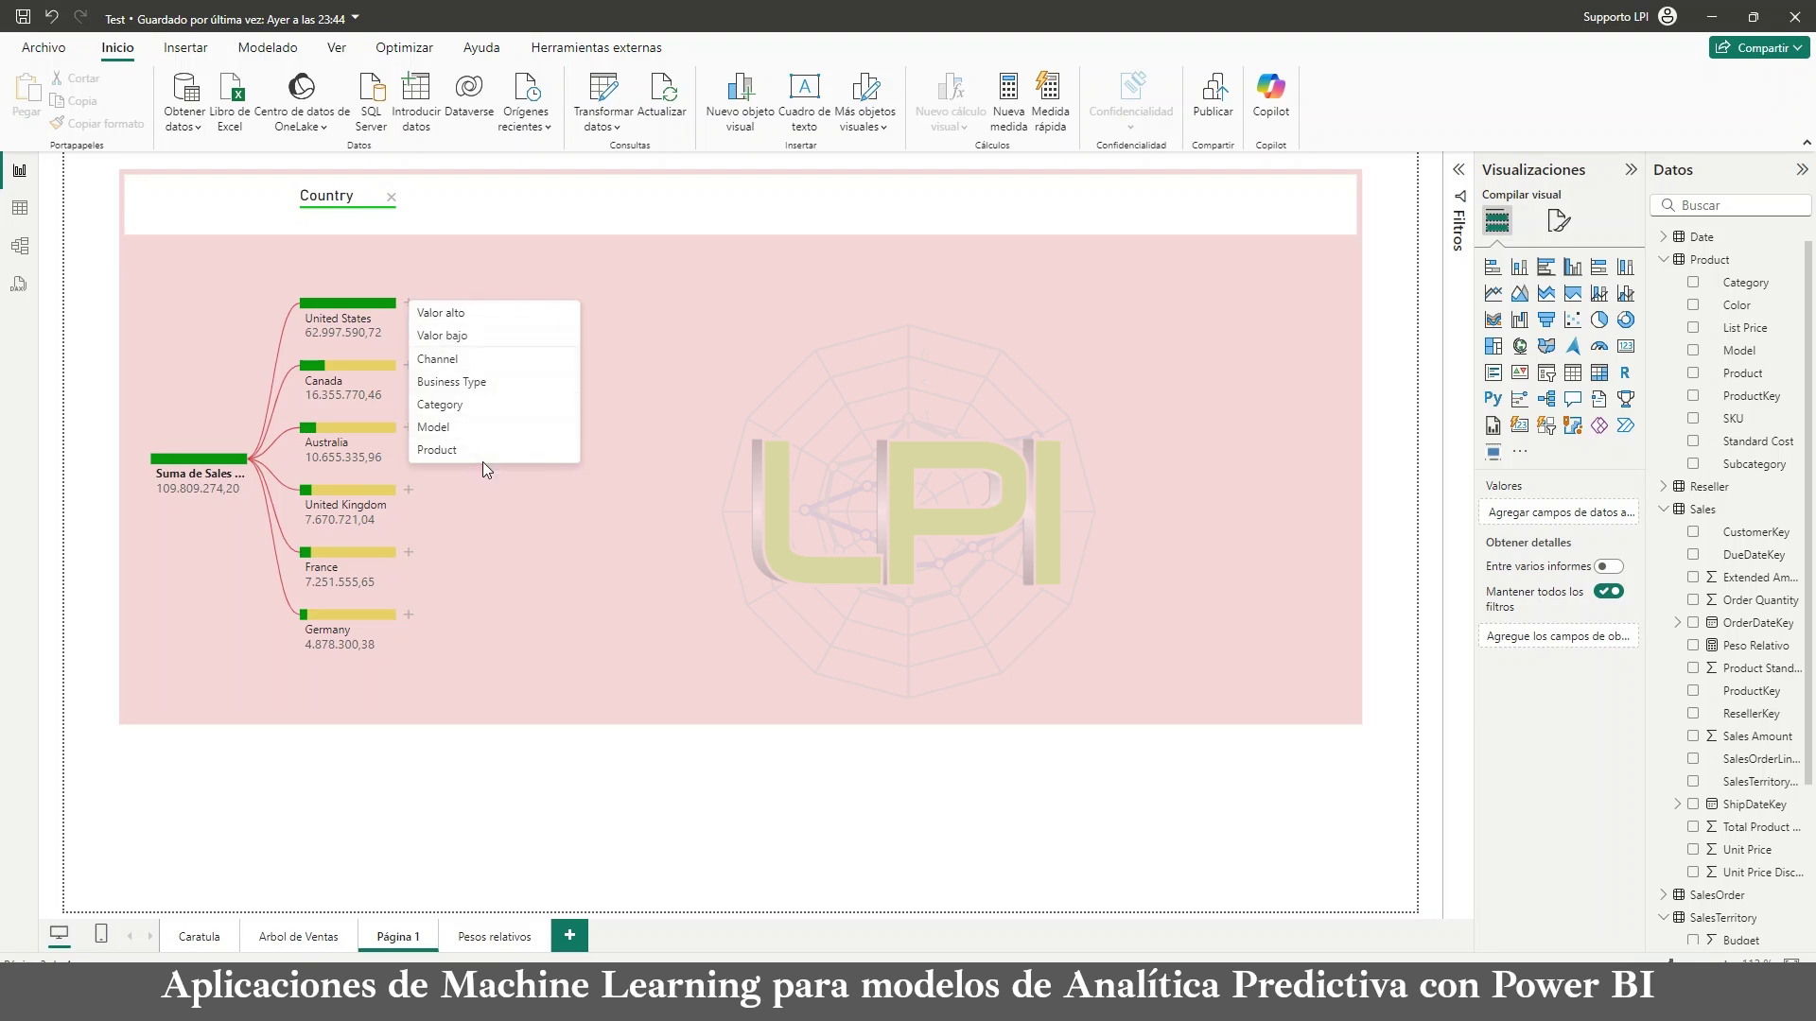
left_click(514, 359)
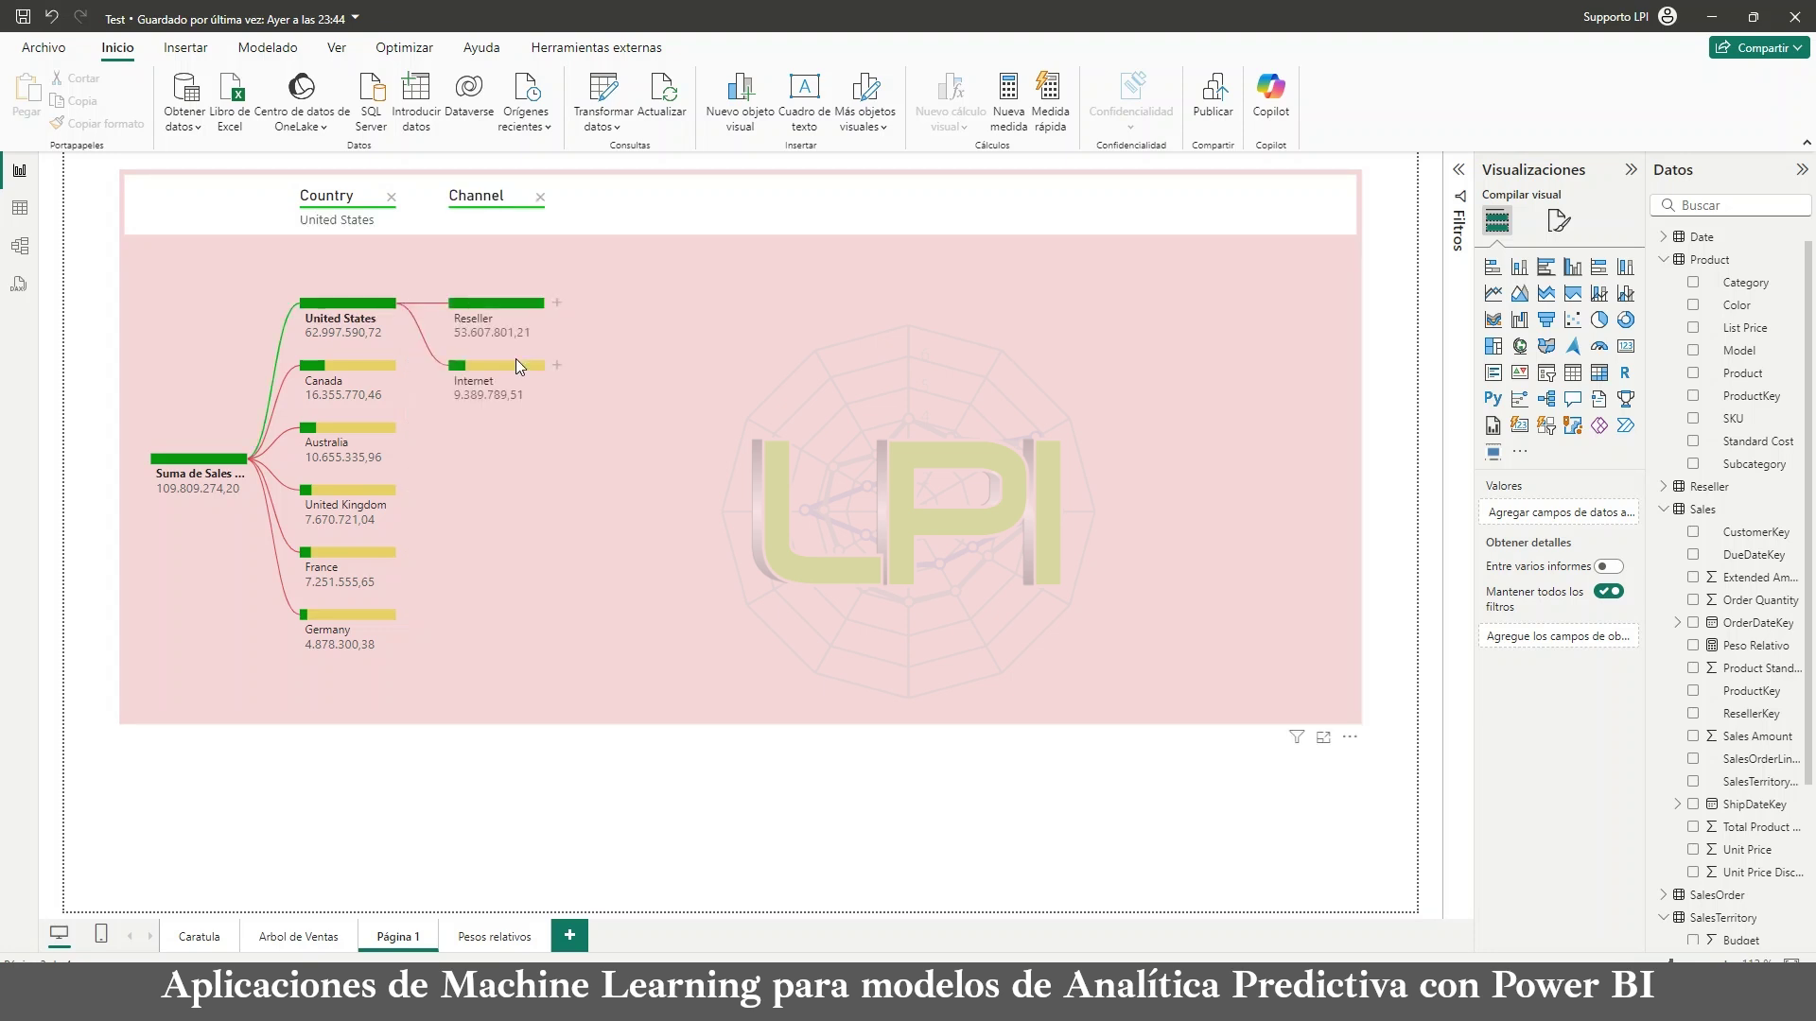
left_click(557, 303)
left_click(577, 361)
Step: Split the Value Added Reseller node by Model and its Mountain-200 node by Product
left_click(707, 304)
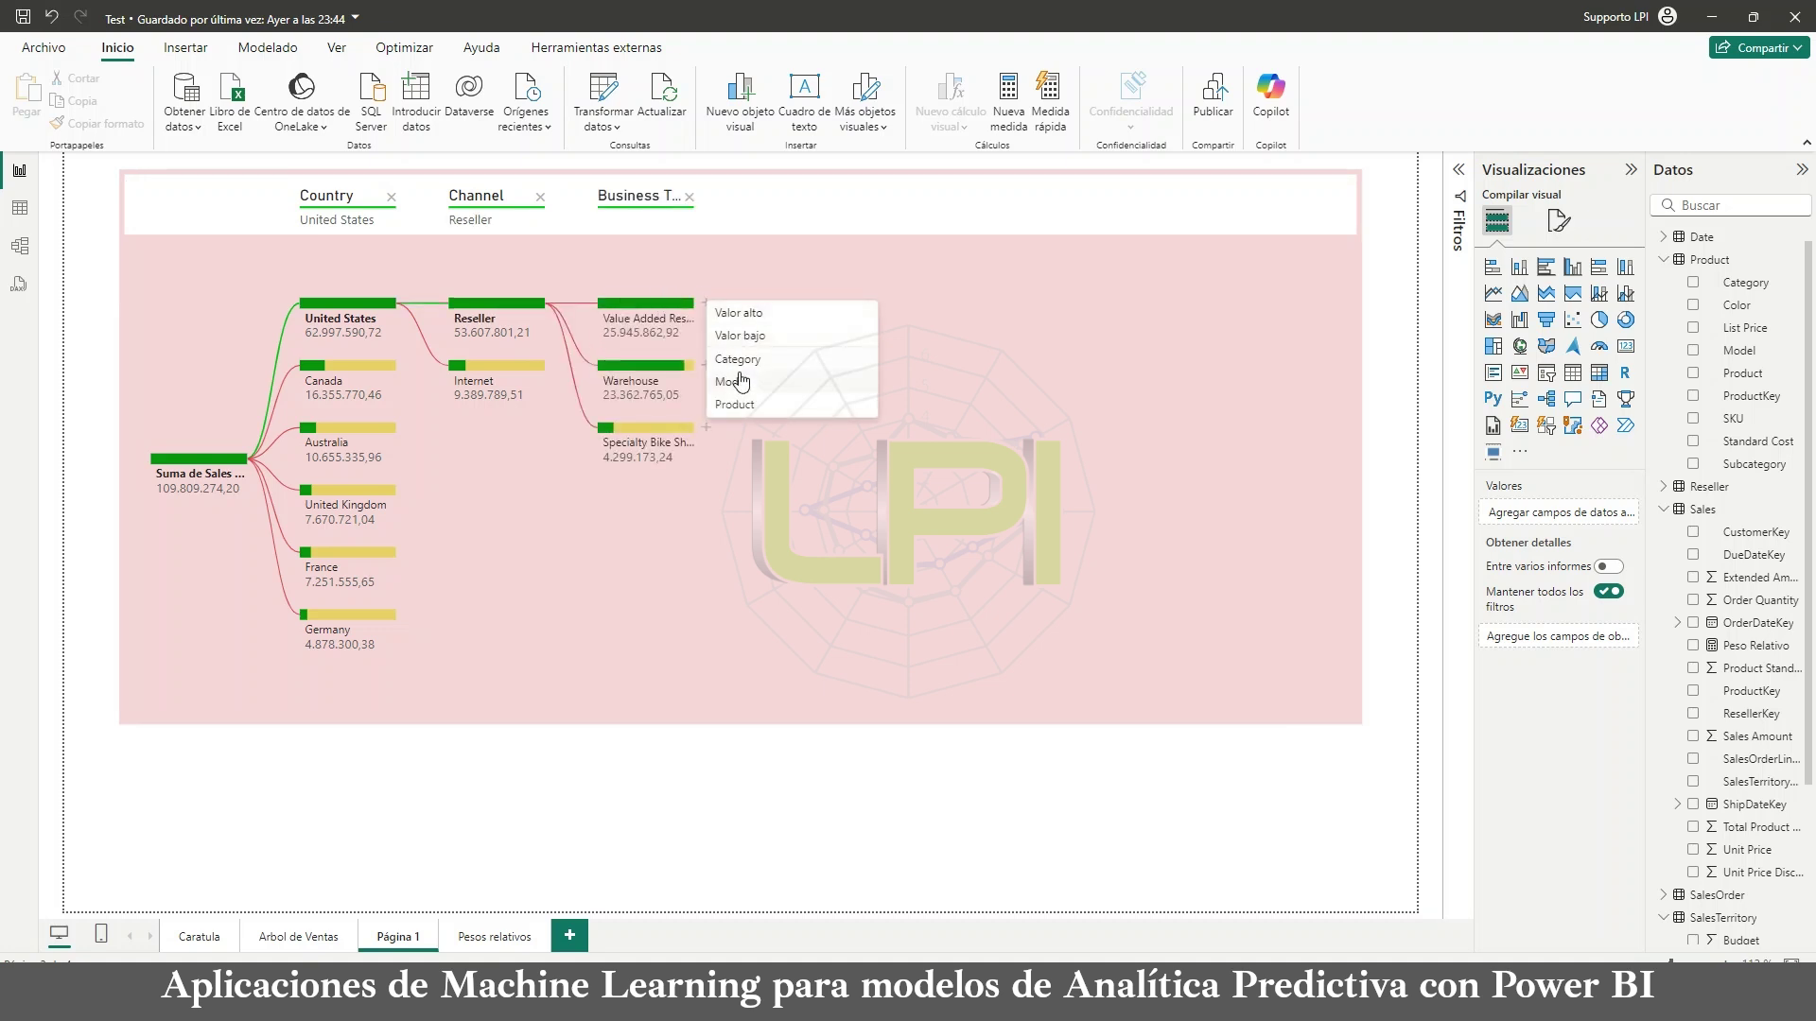
left_click(747, 383)
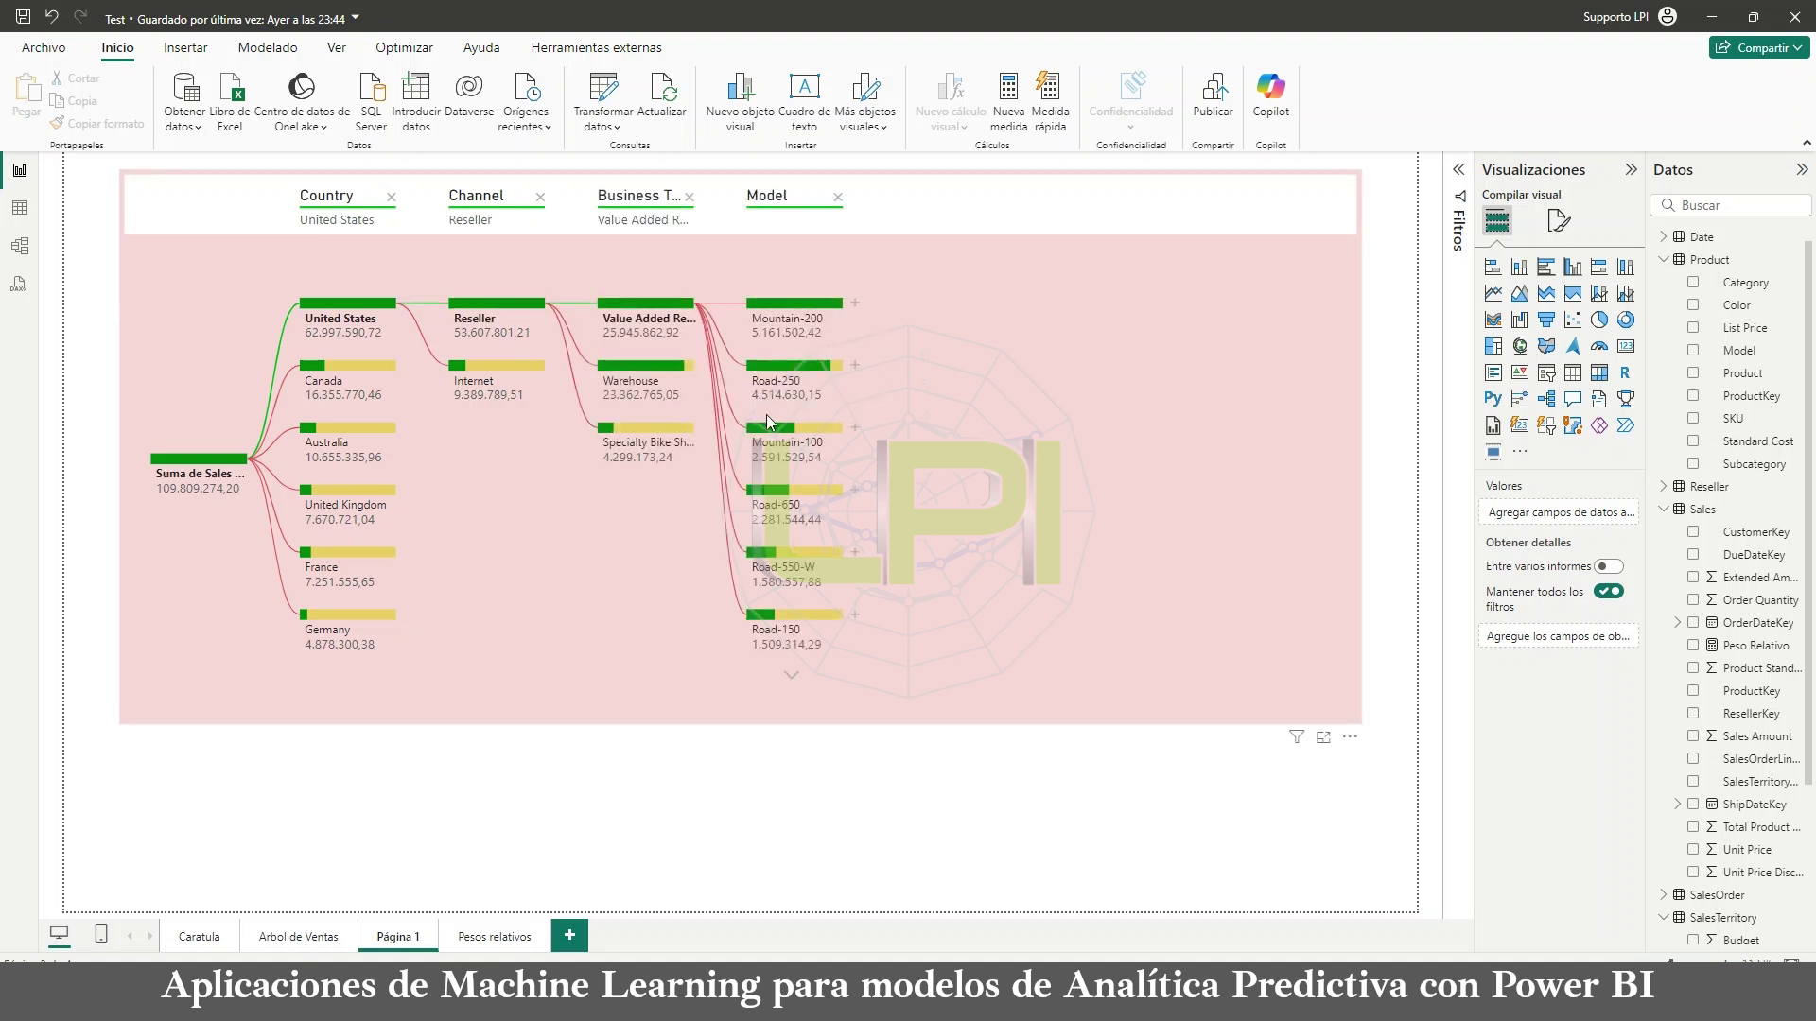
mouse_move(833, 312)
left_click(854, 303)
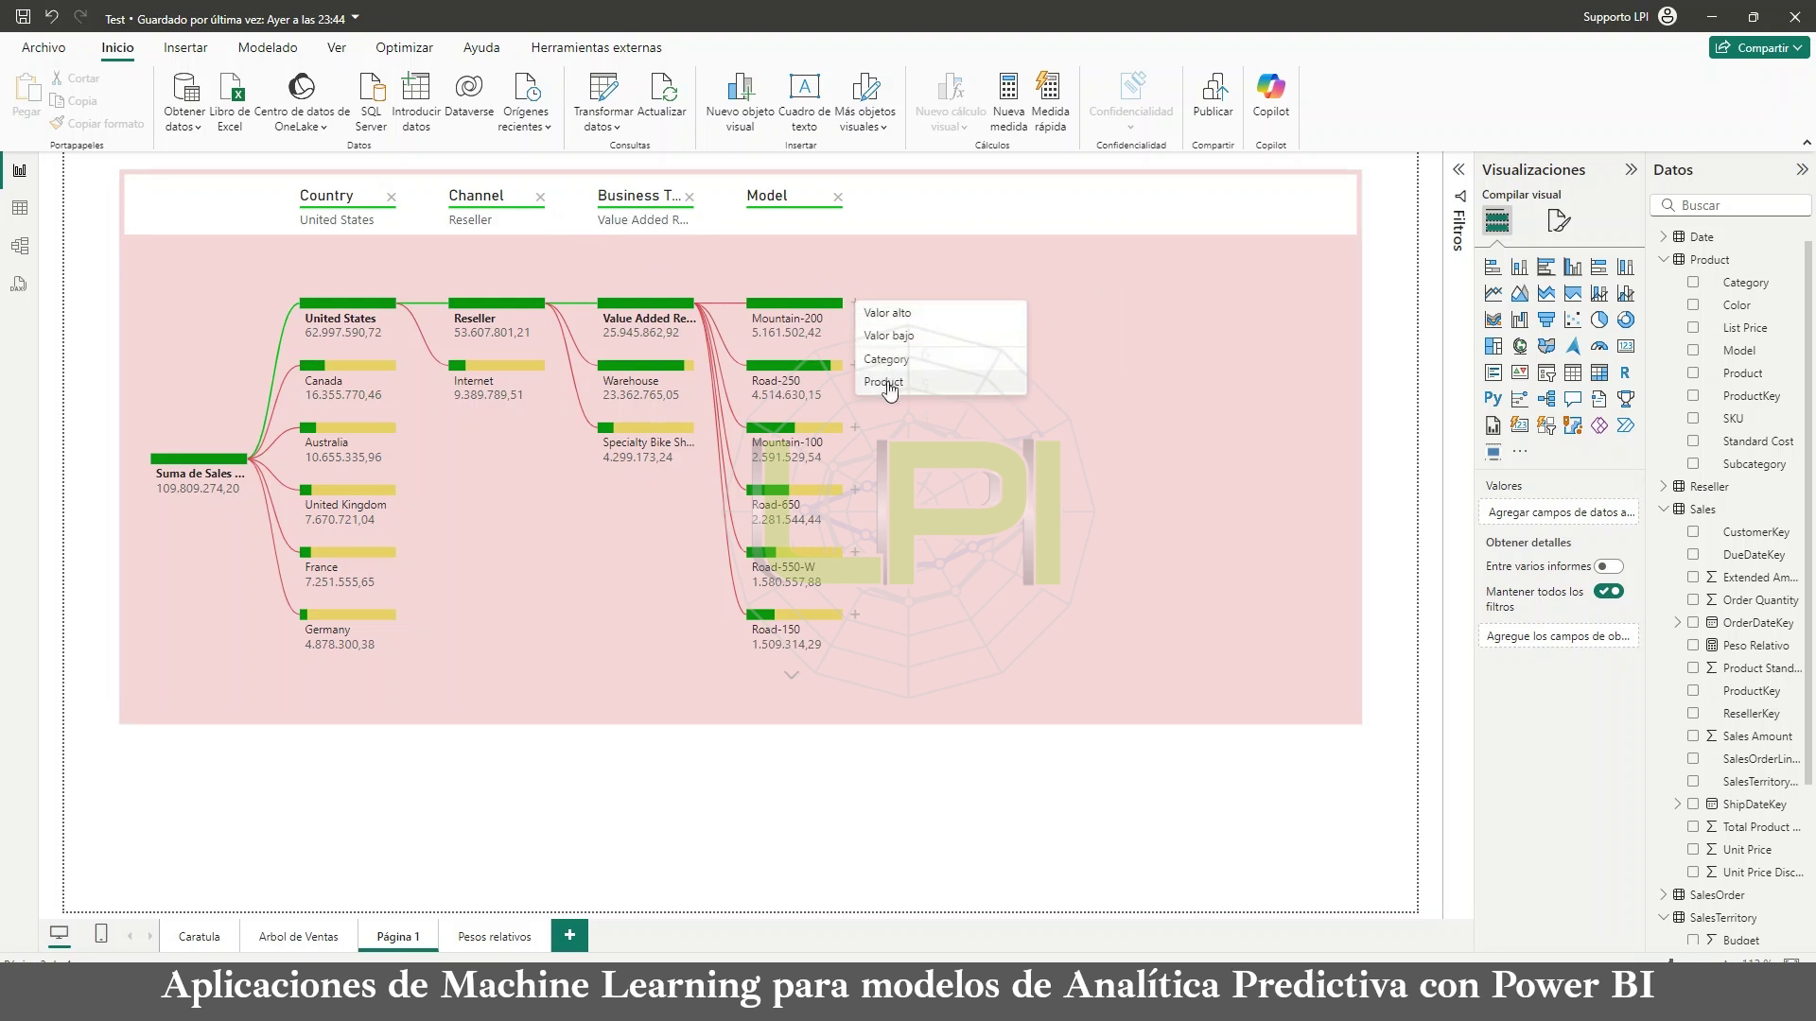
left_click(886, 382)
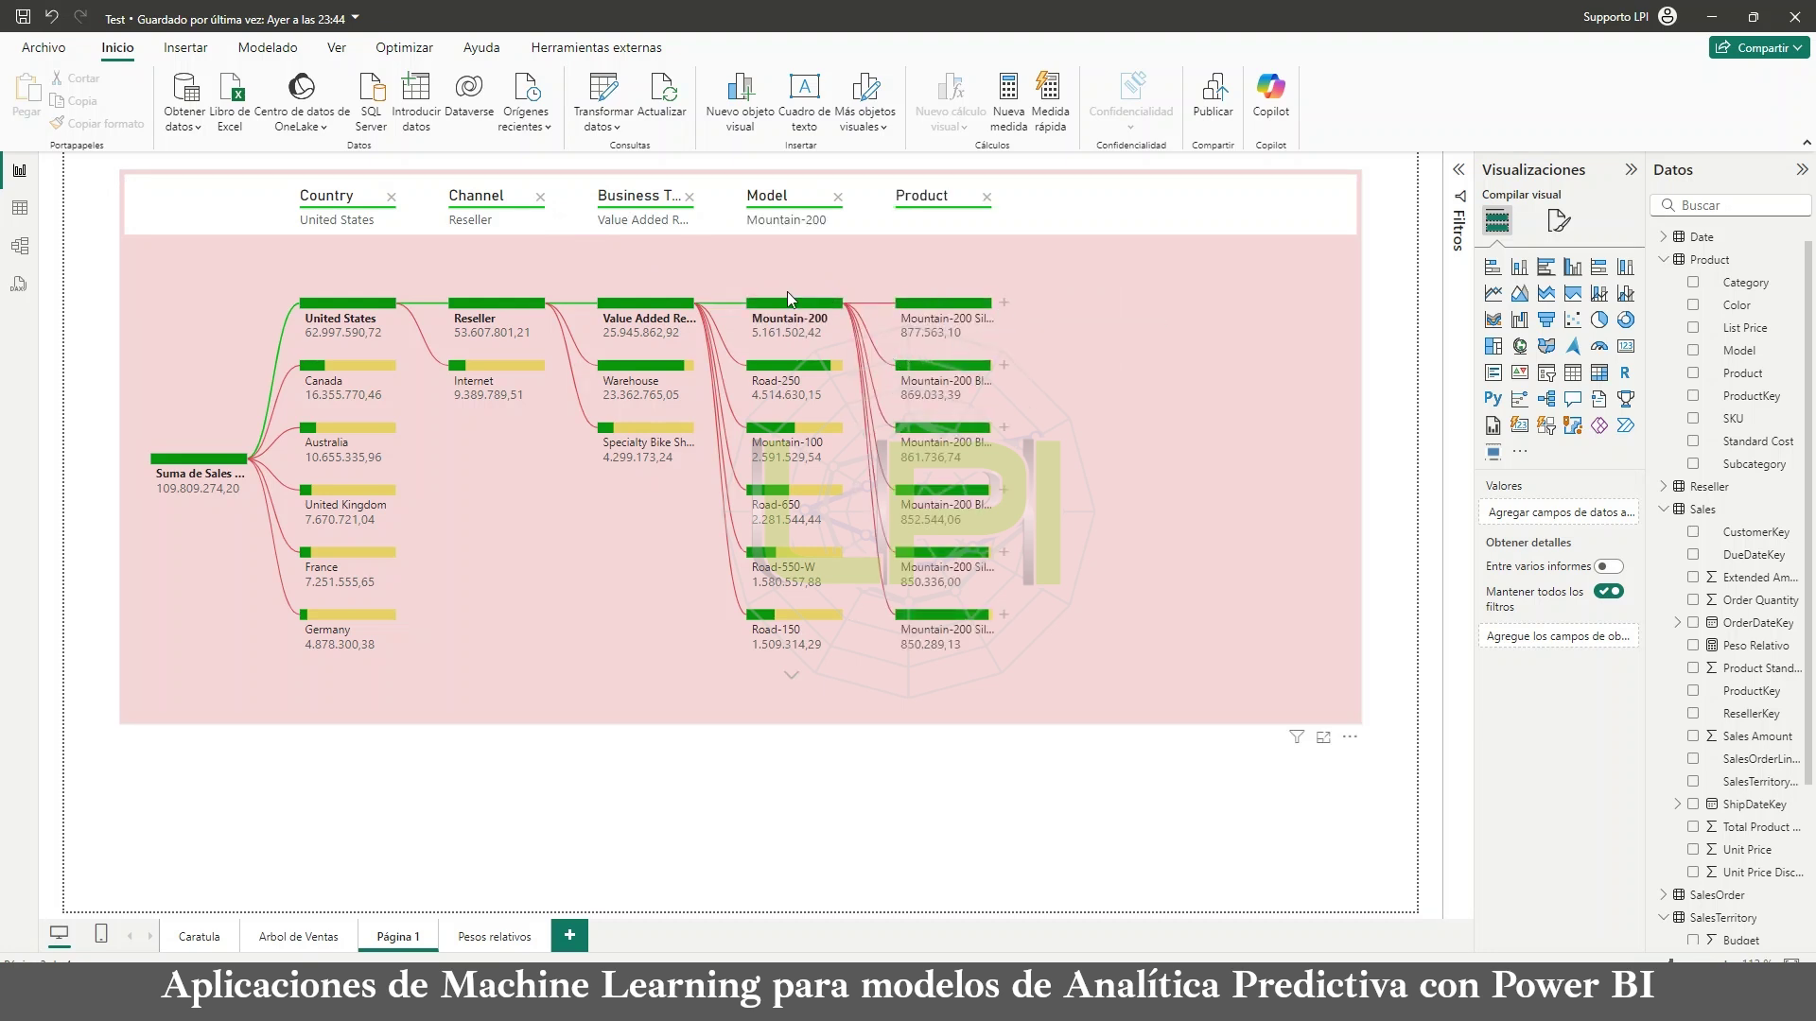
Step: Remove the Channel, Business Type, Model and Product levels from the decomposition tree, keeping only Country
left_click(541, 199)
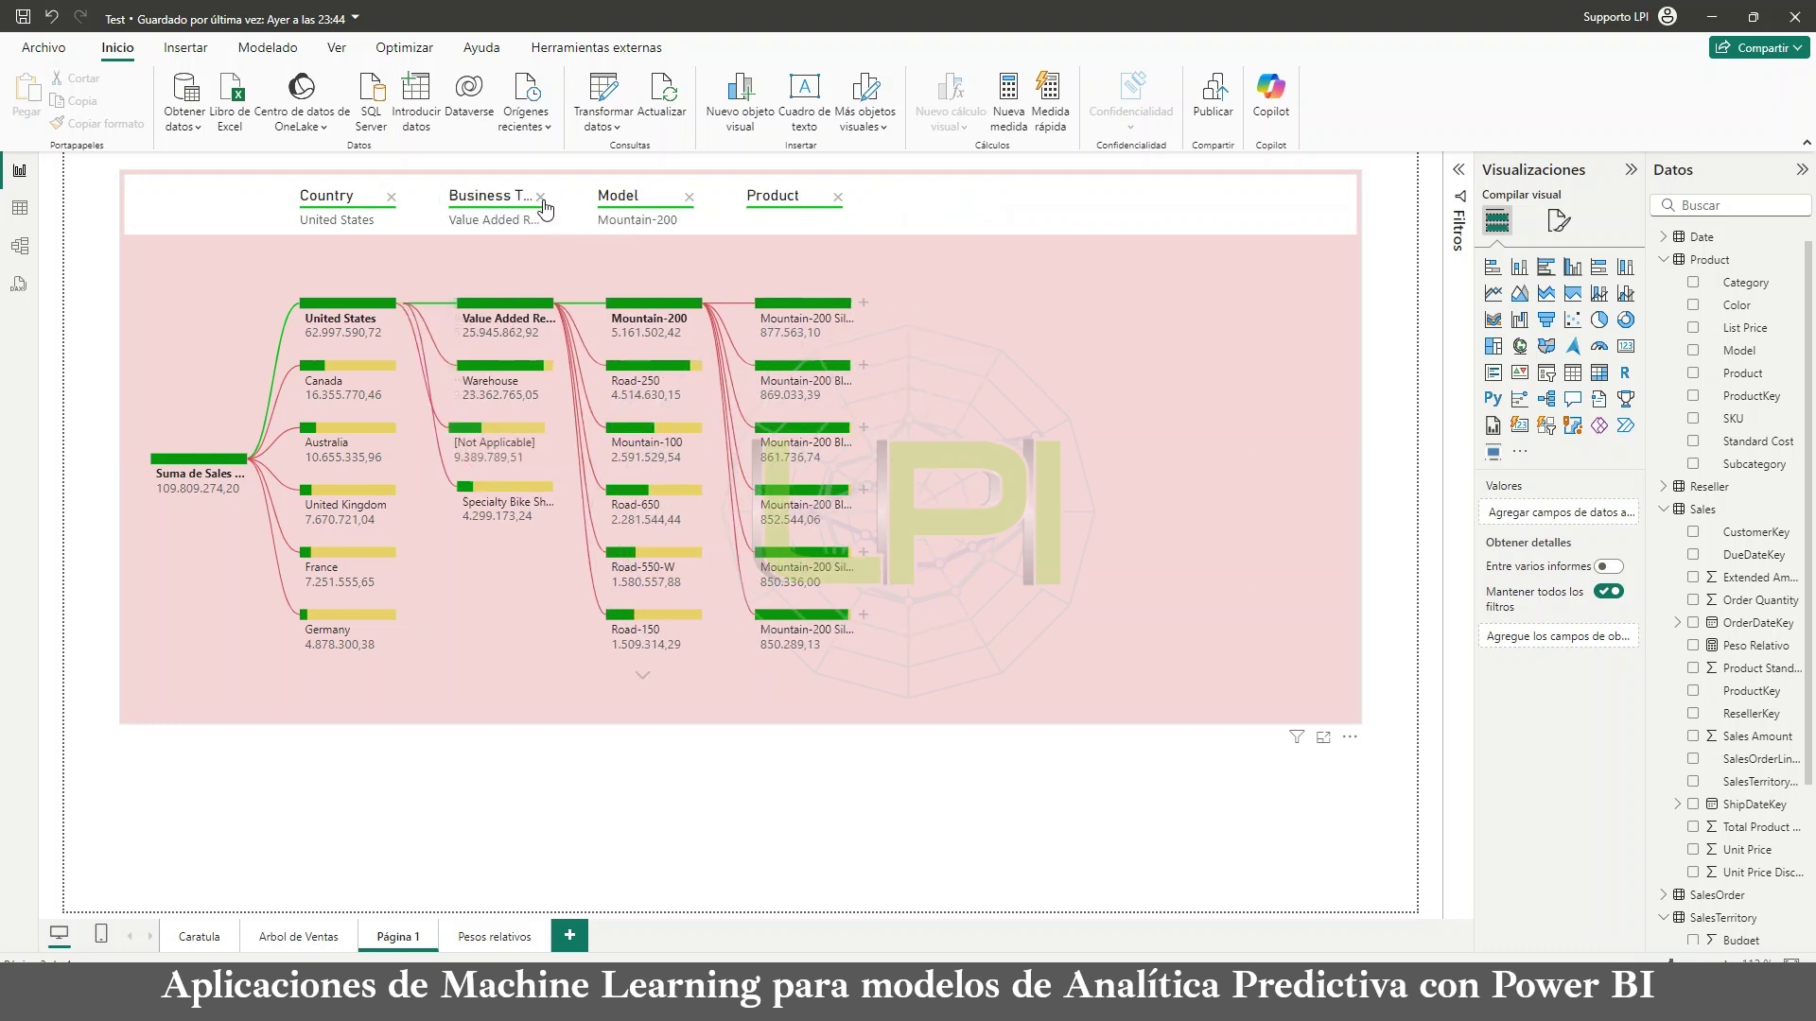
left_click(541, 199)
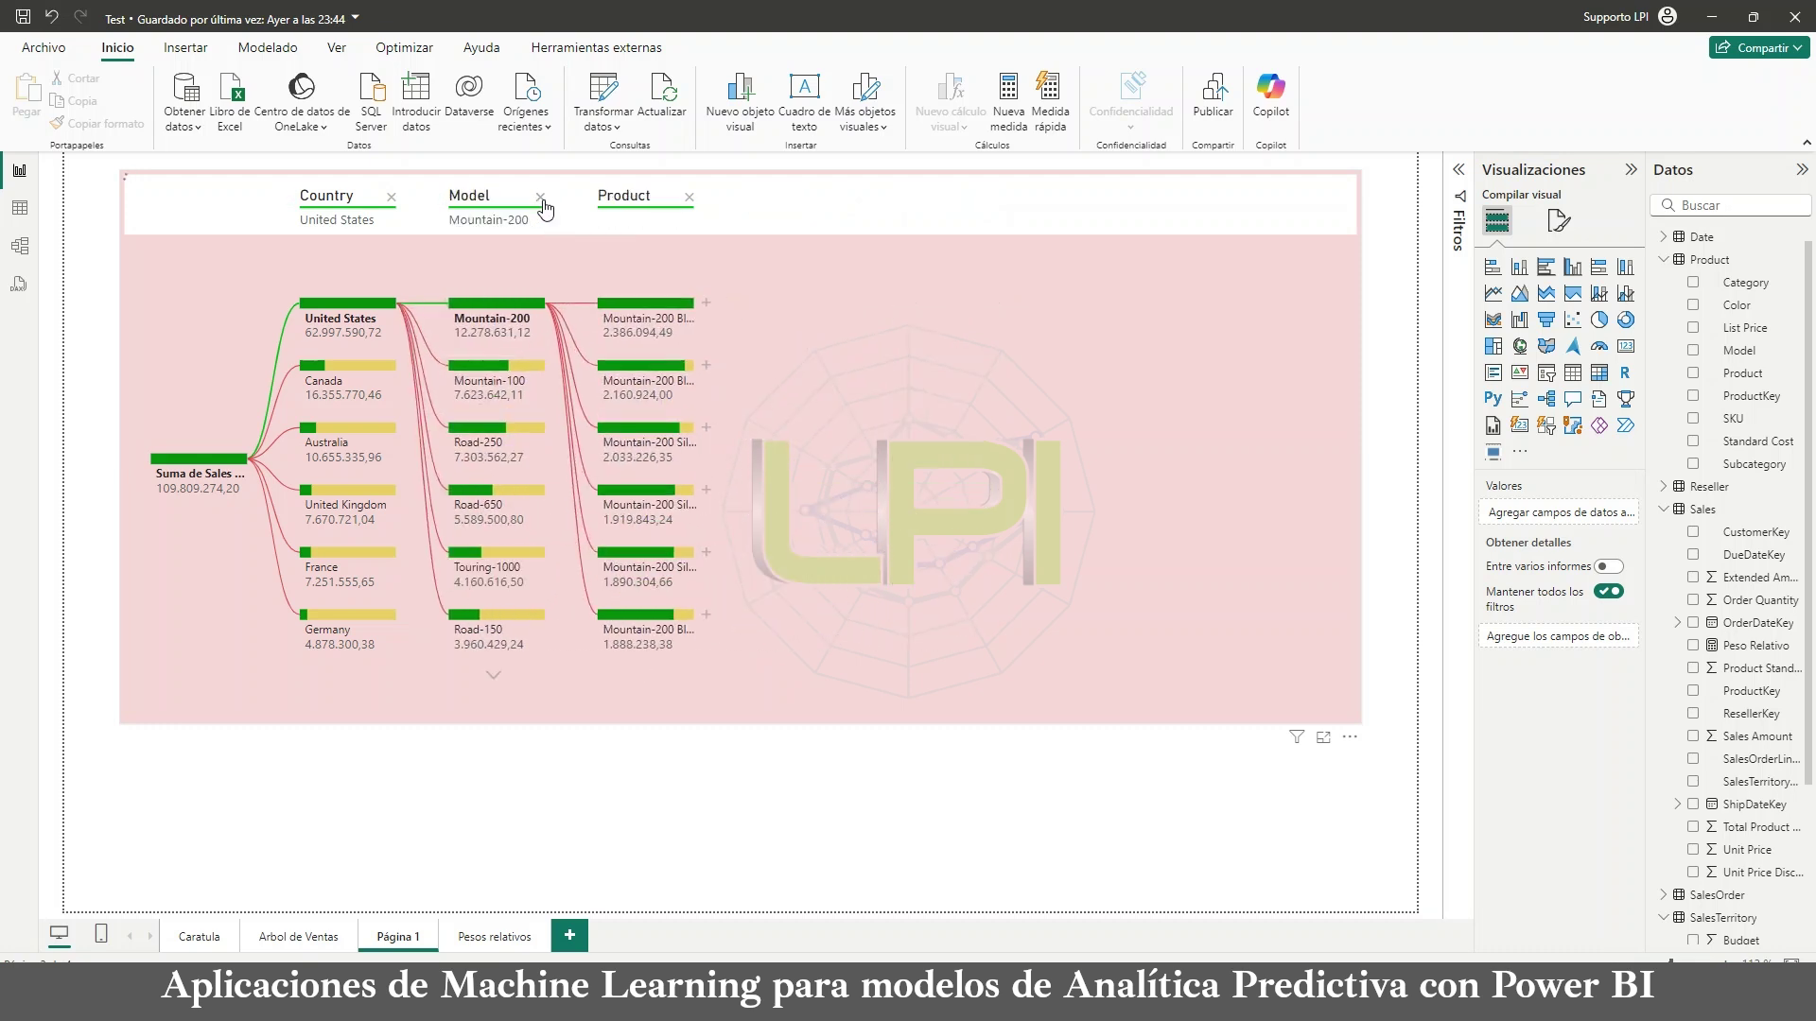
left_click(541, 198)
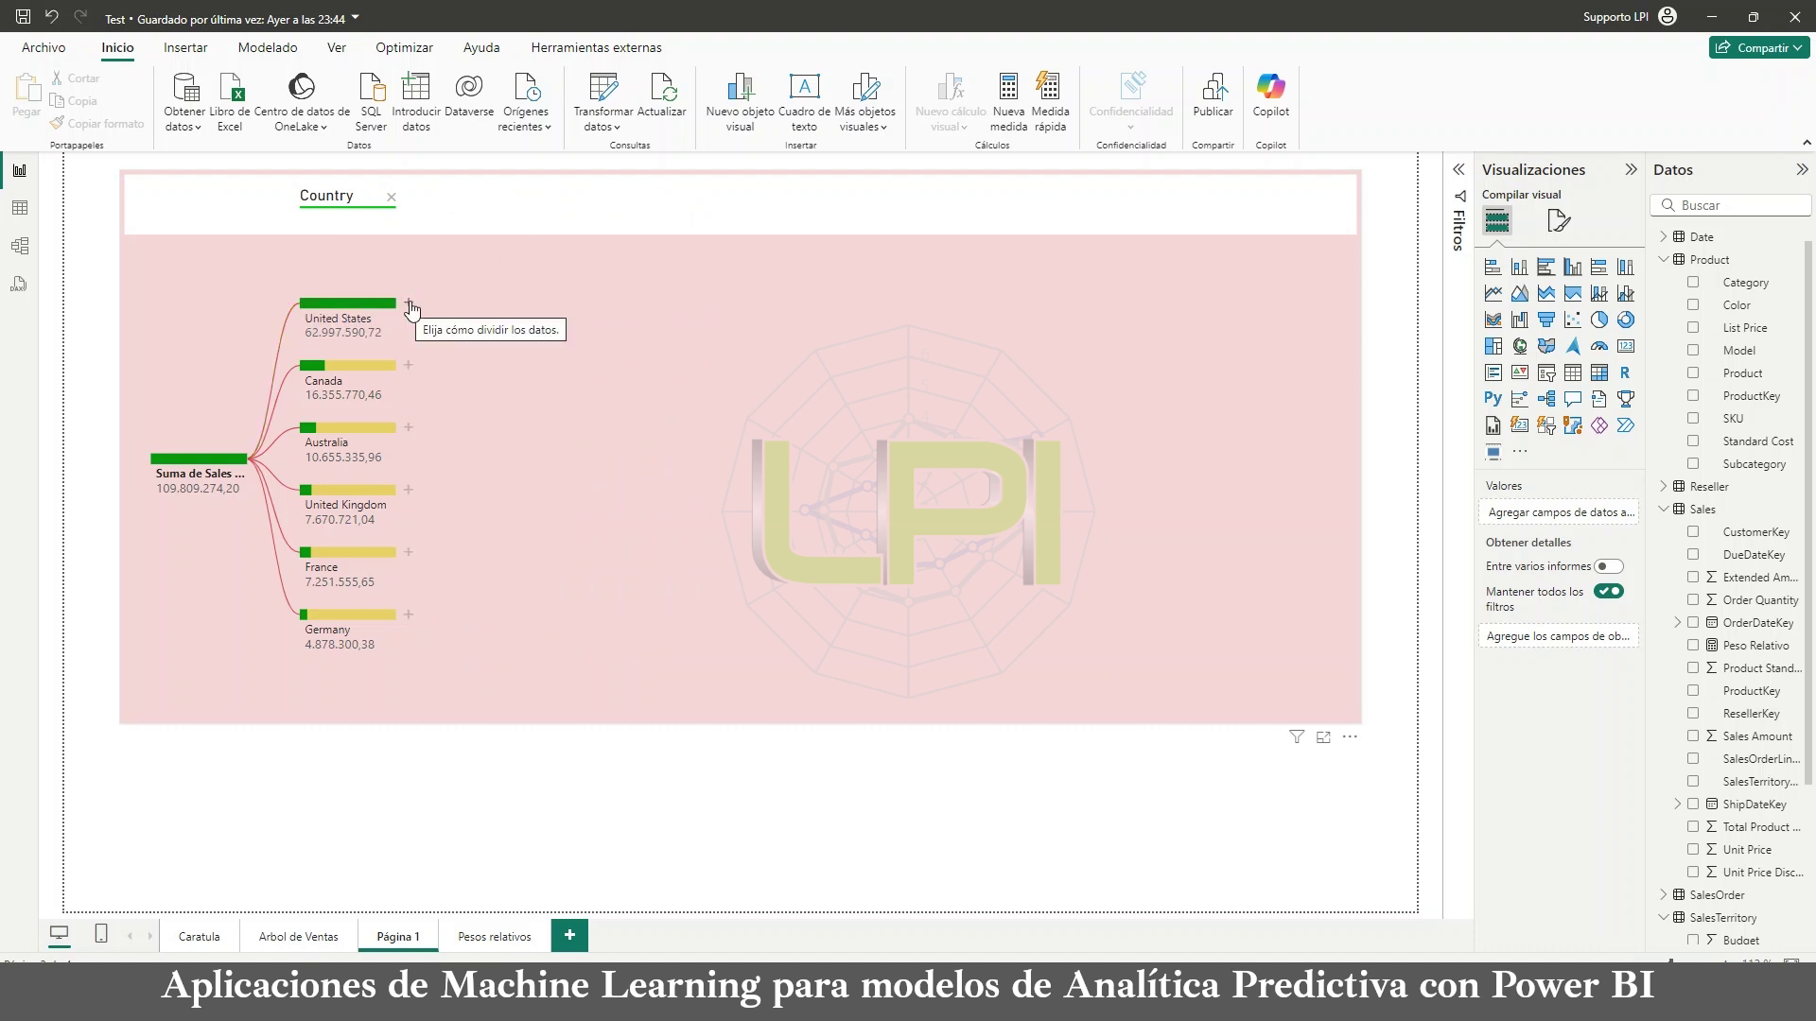
Step: Try the automatic Valor alto split on the United States node, and remove the level it adds
left_click(406, 305)
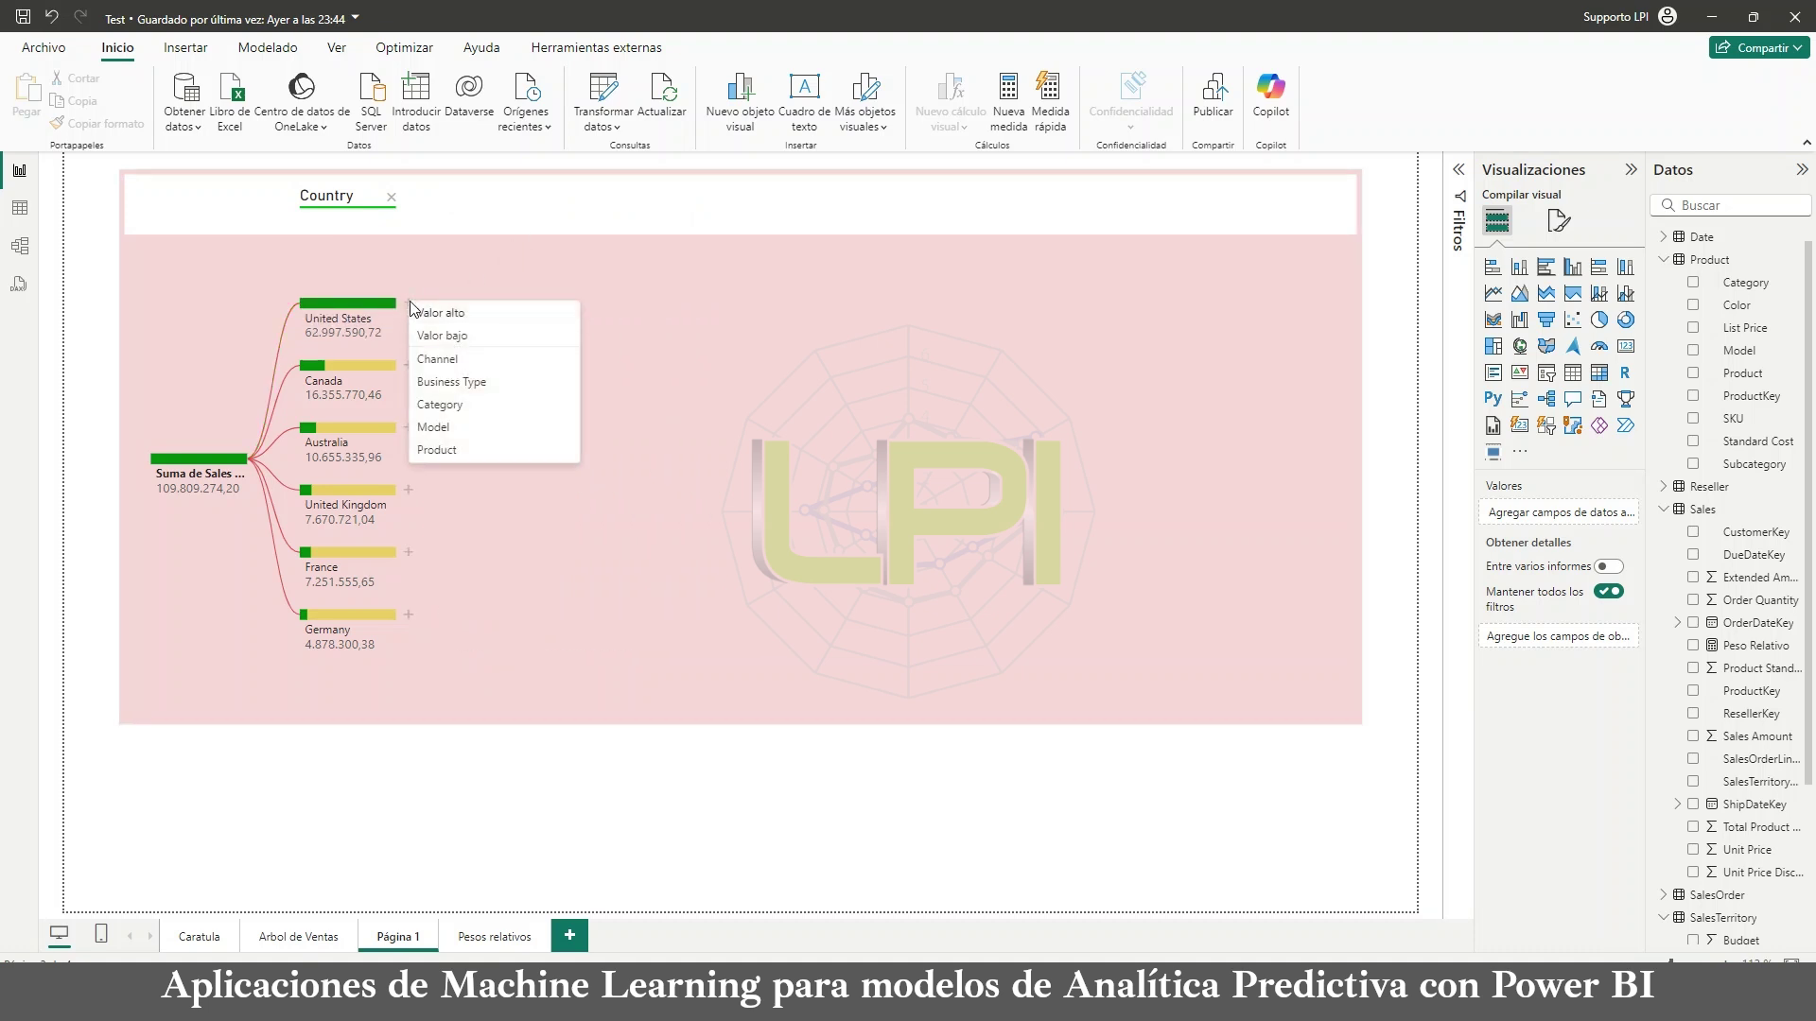
left_click(535, 325)
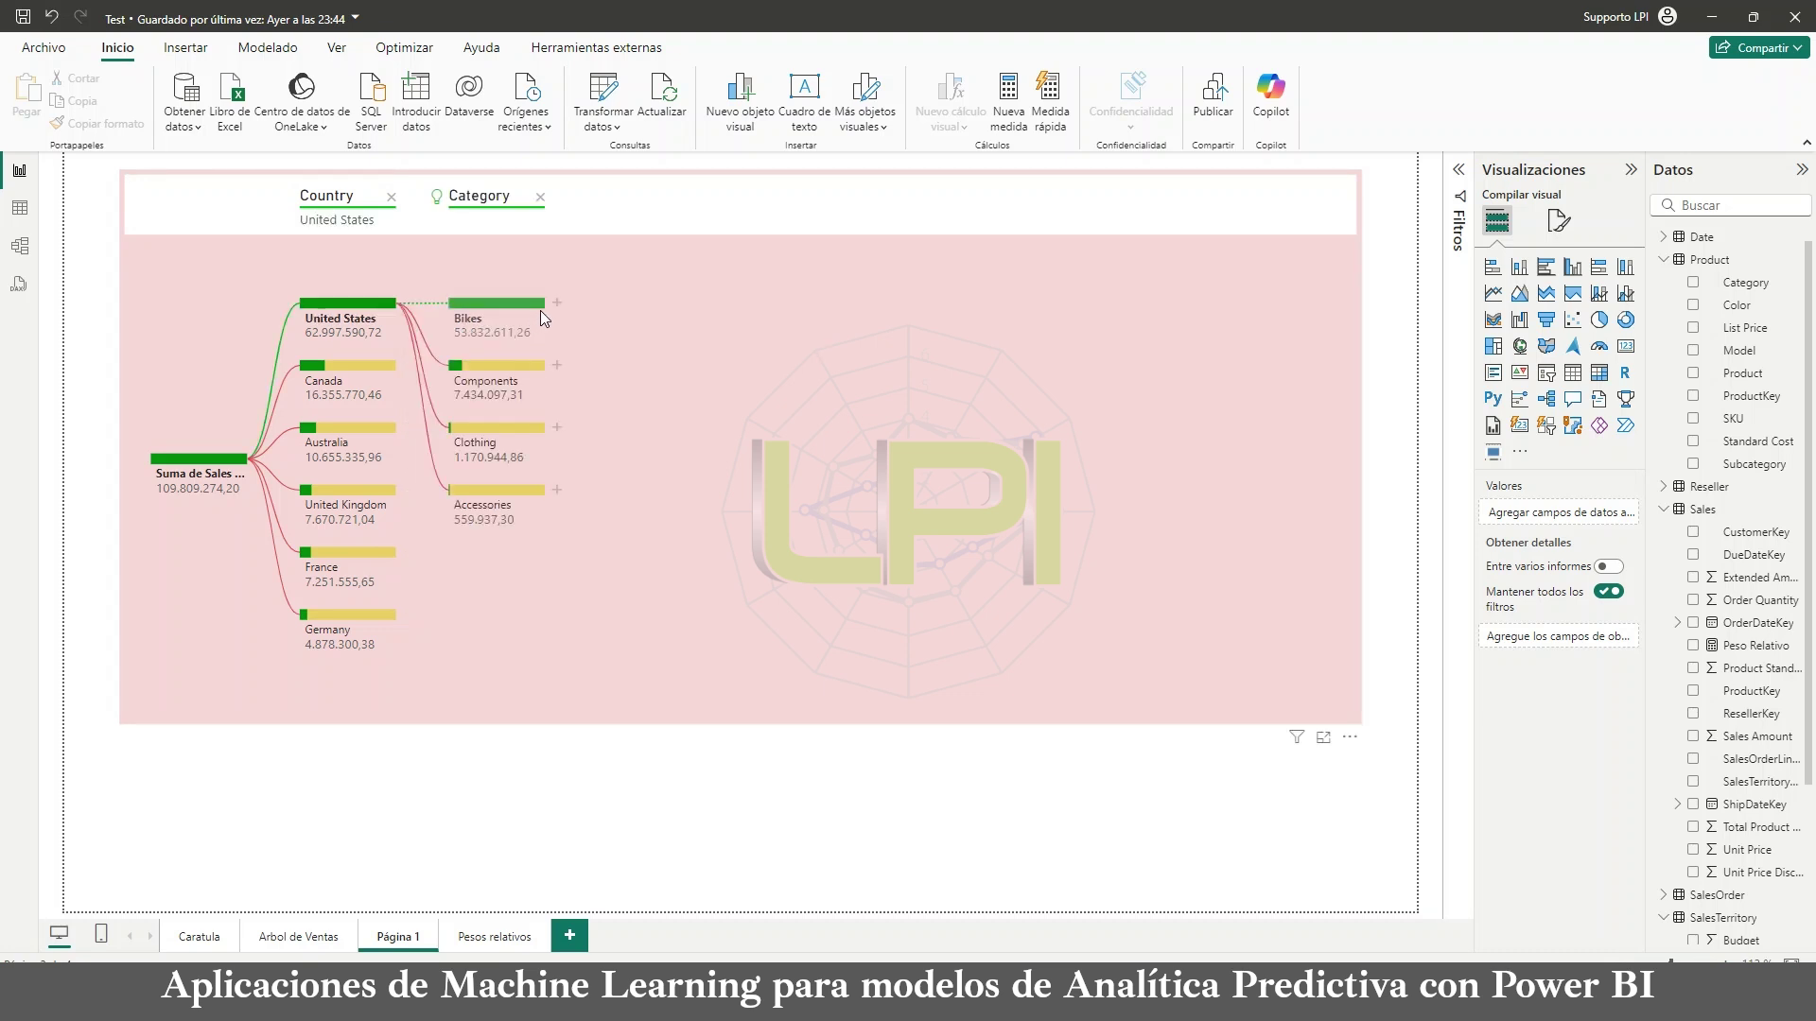
mouse_move(540, 311)
left_click(541, 197)
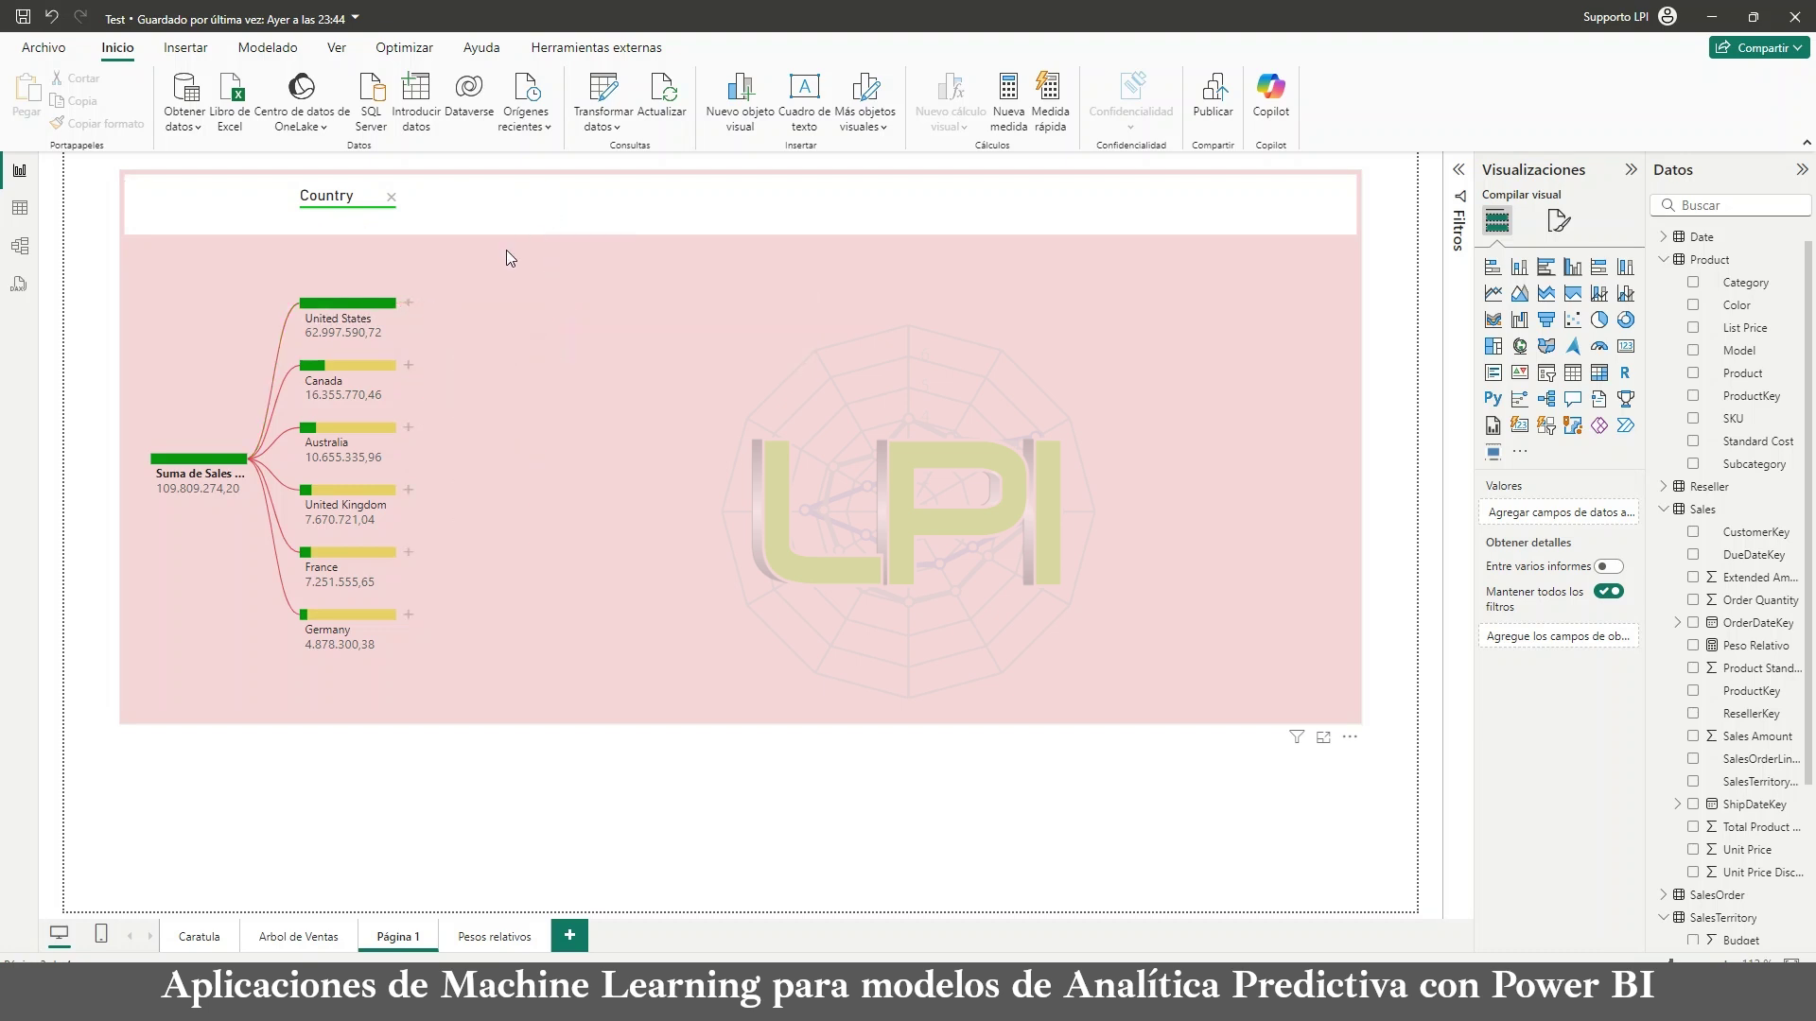
Step: Split the United States node with the Valor alto option and inspect its first branch
left_click(410, 304)
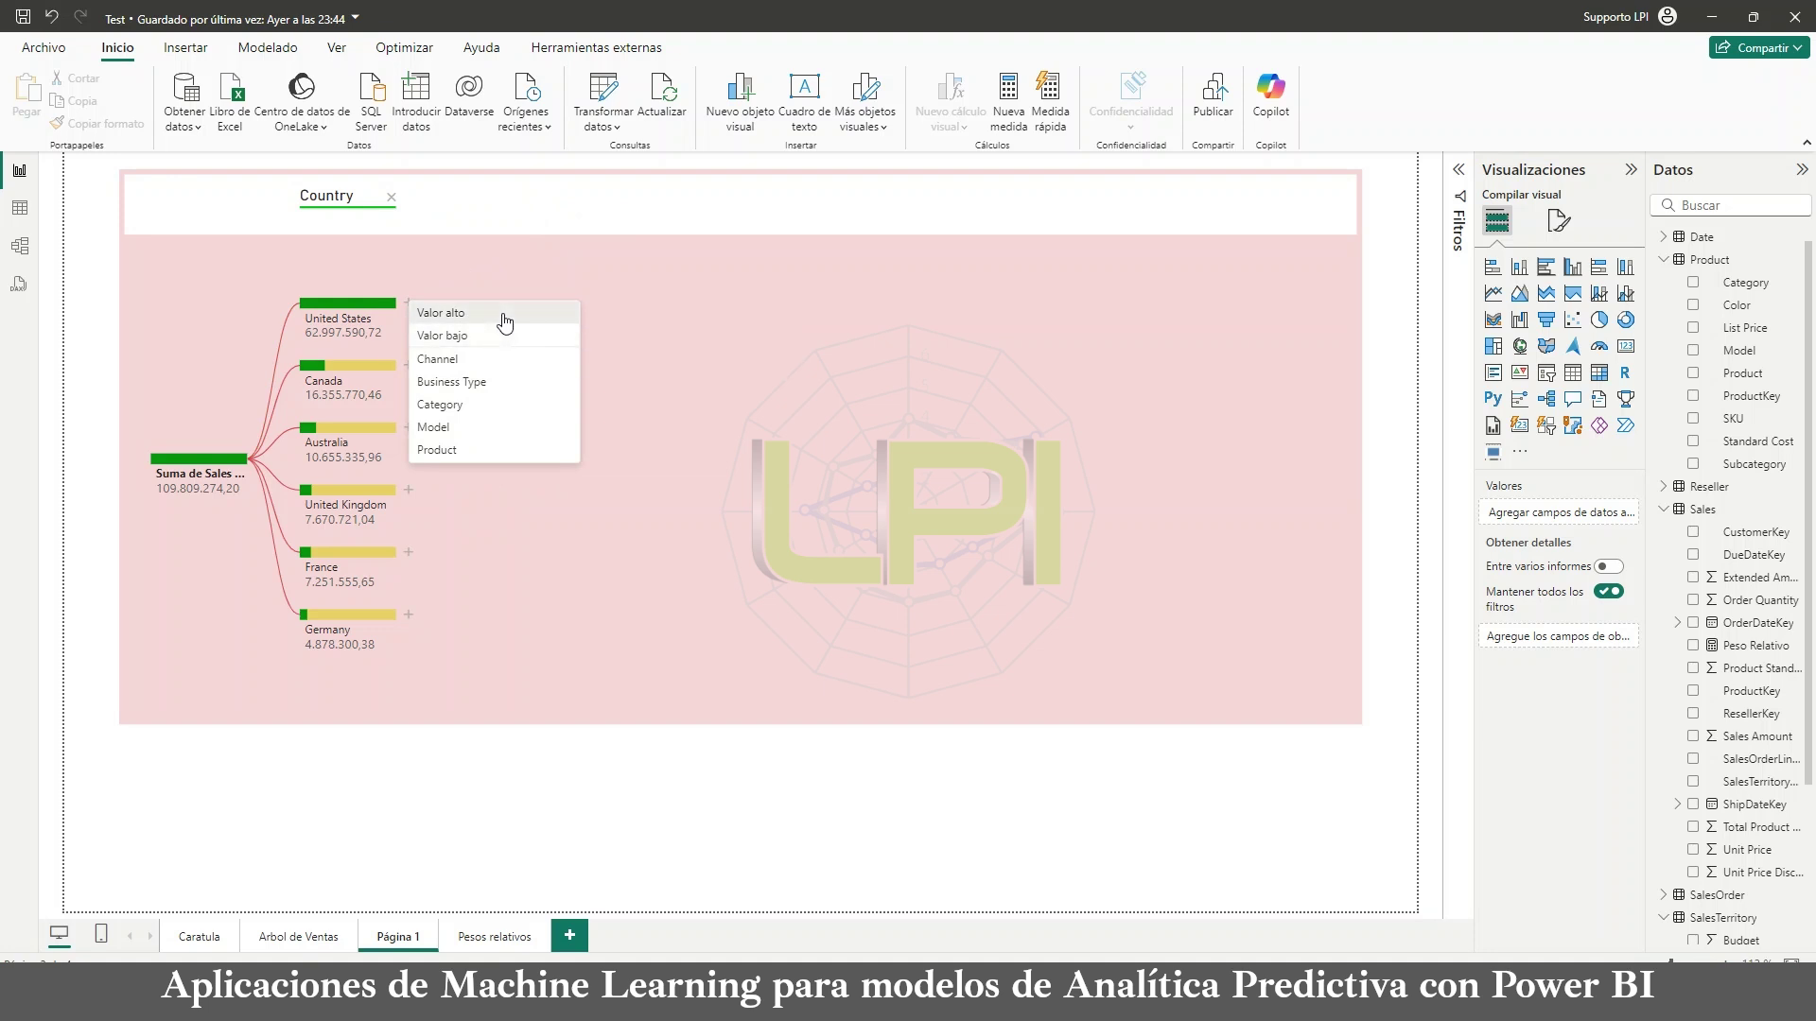
left_click(504, 319)
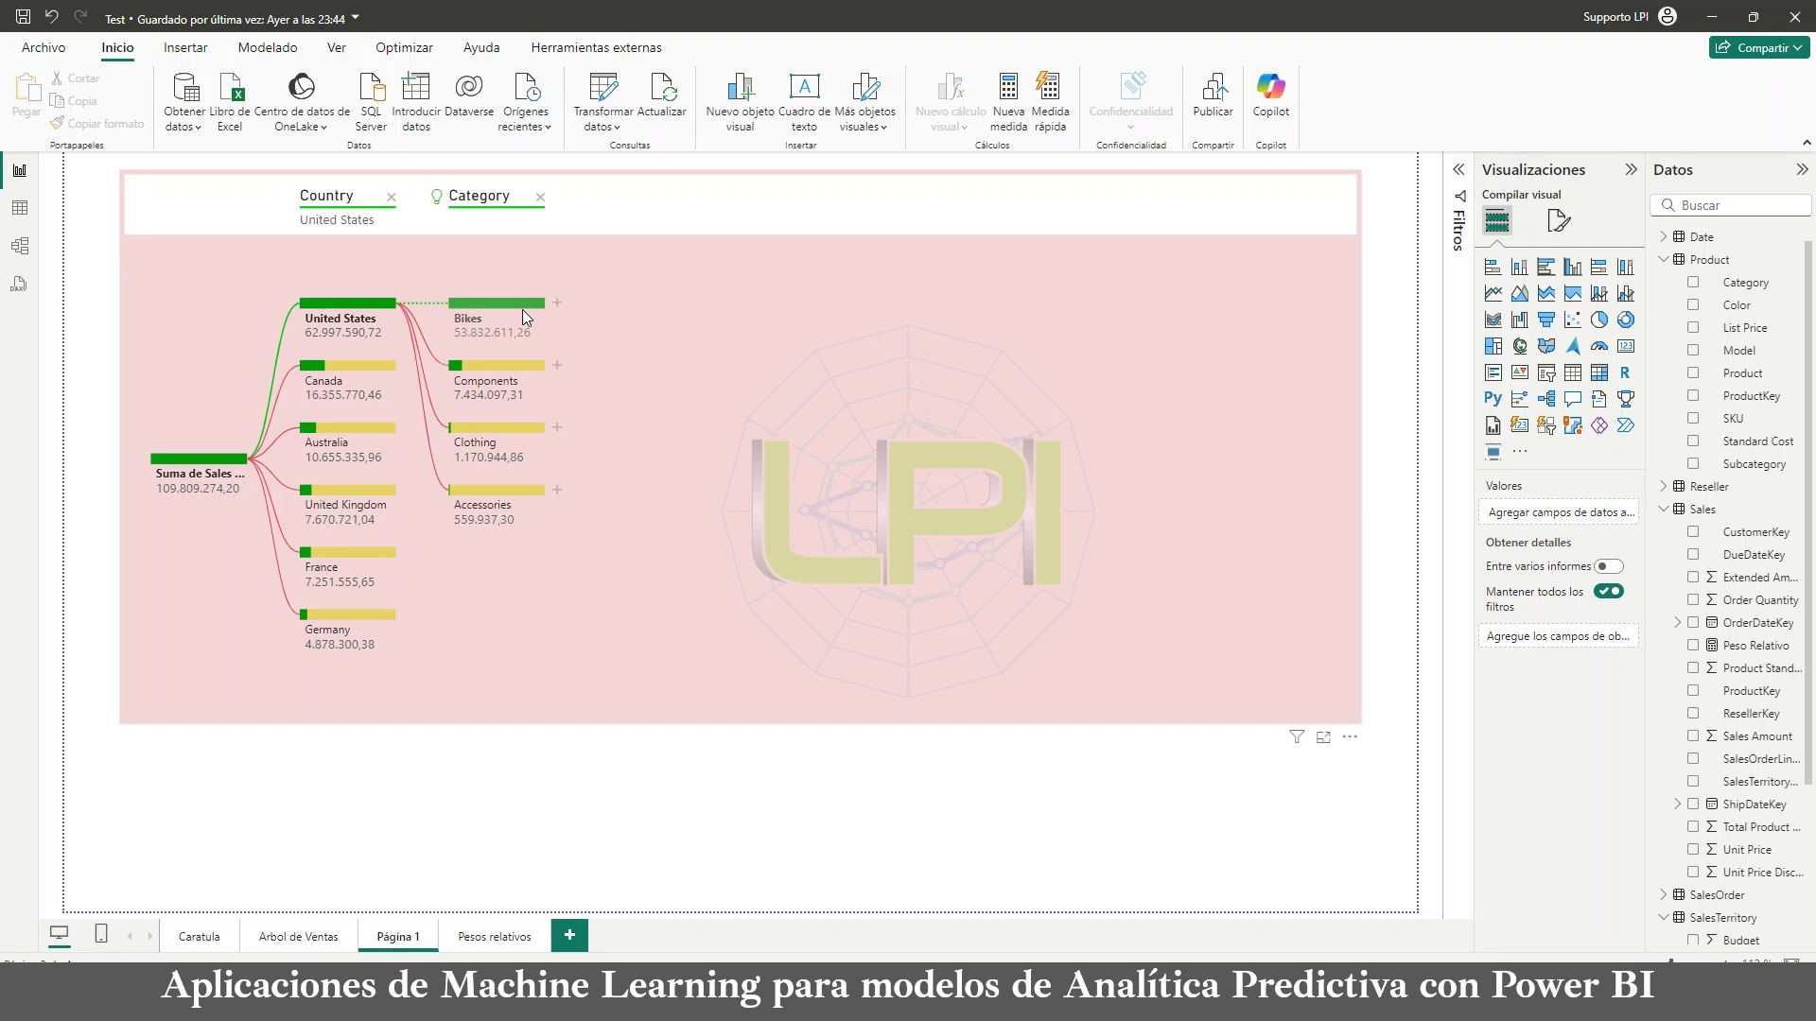
mouse_move(524, 297)
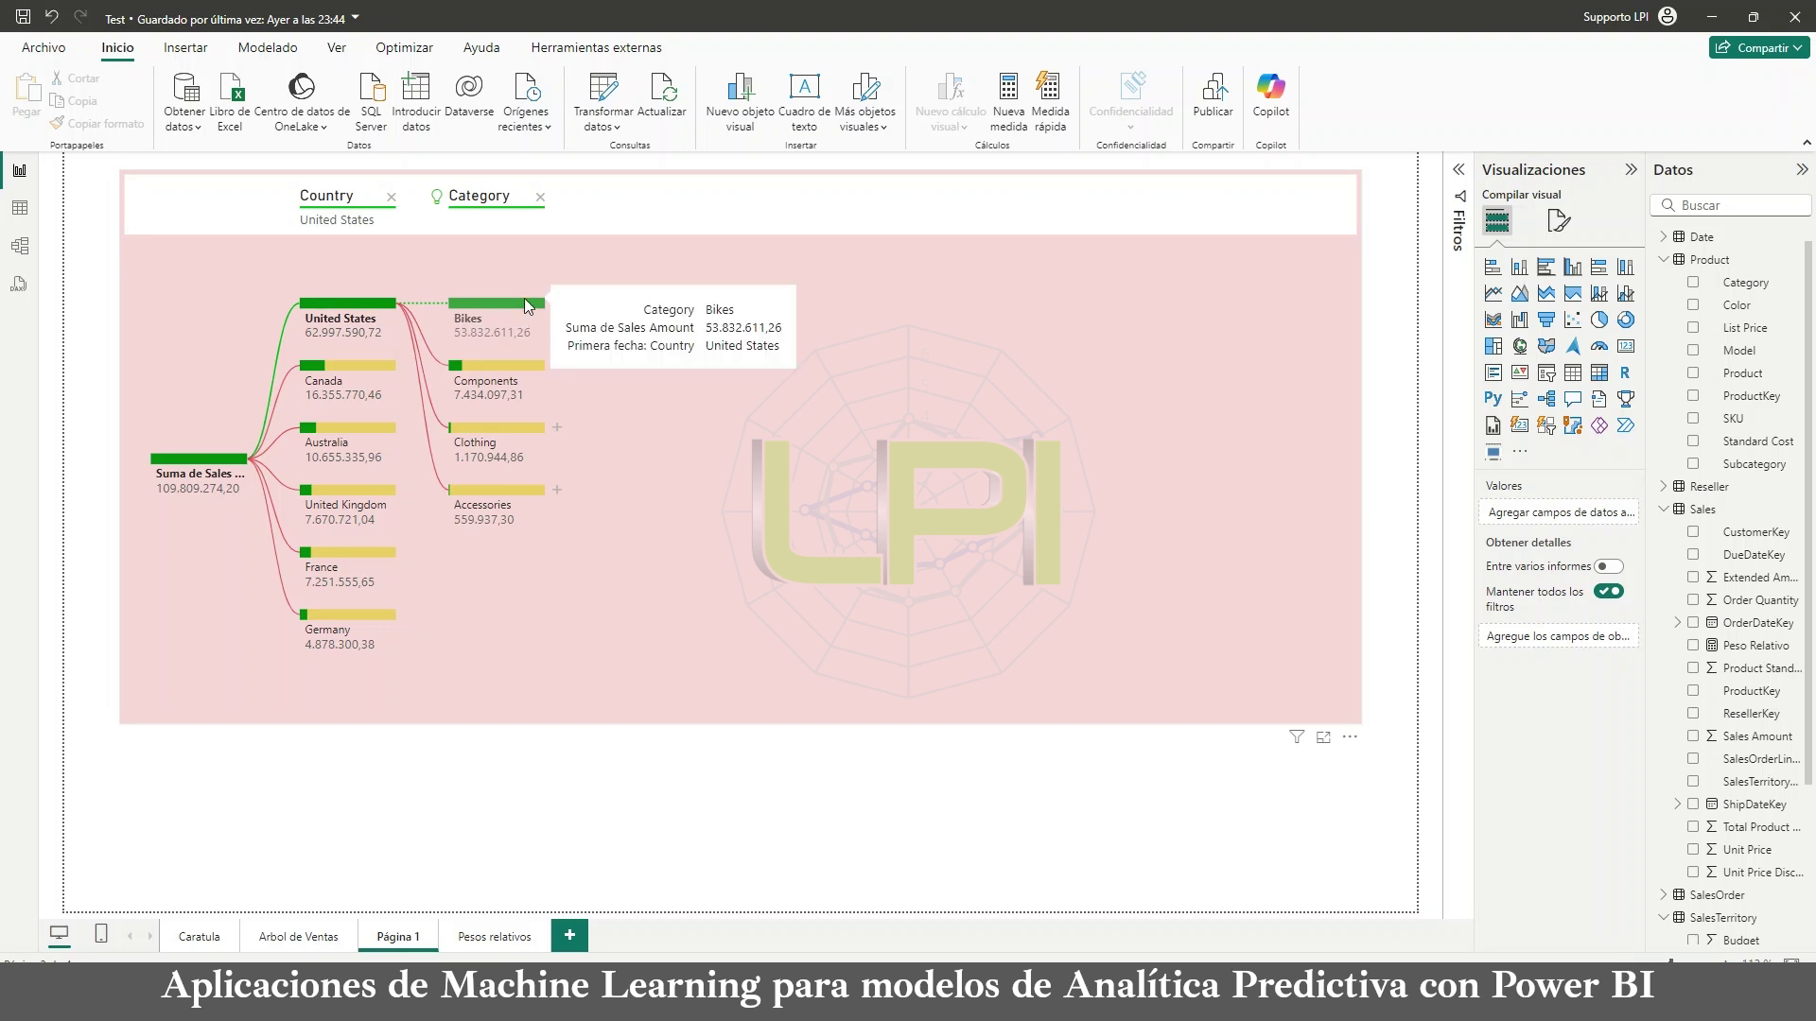
Step: Compare the Valor alto split for the Canada and Australia nodes
mouse_move(371, 305)
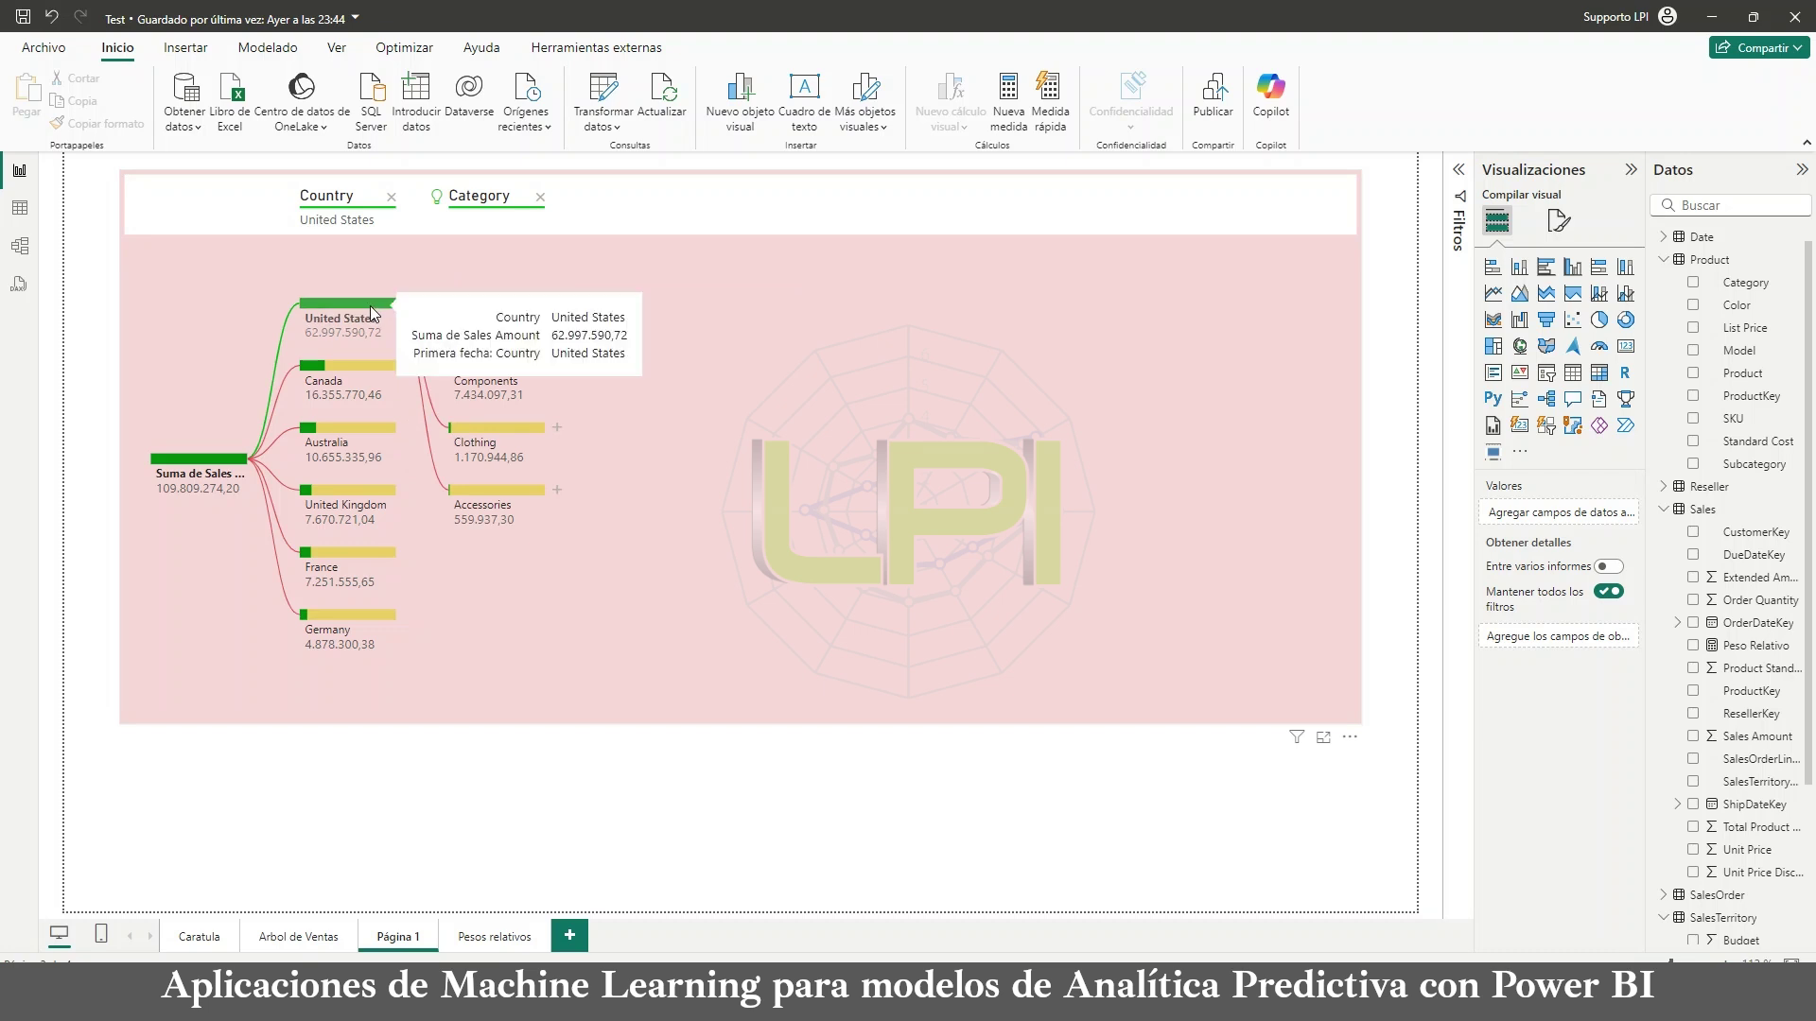
left_click(359, 361)
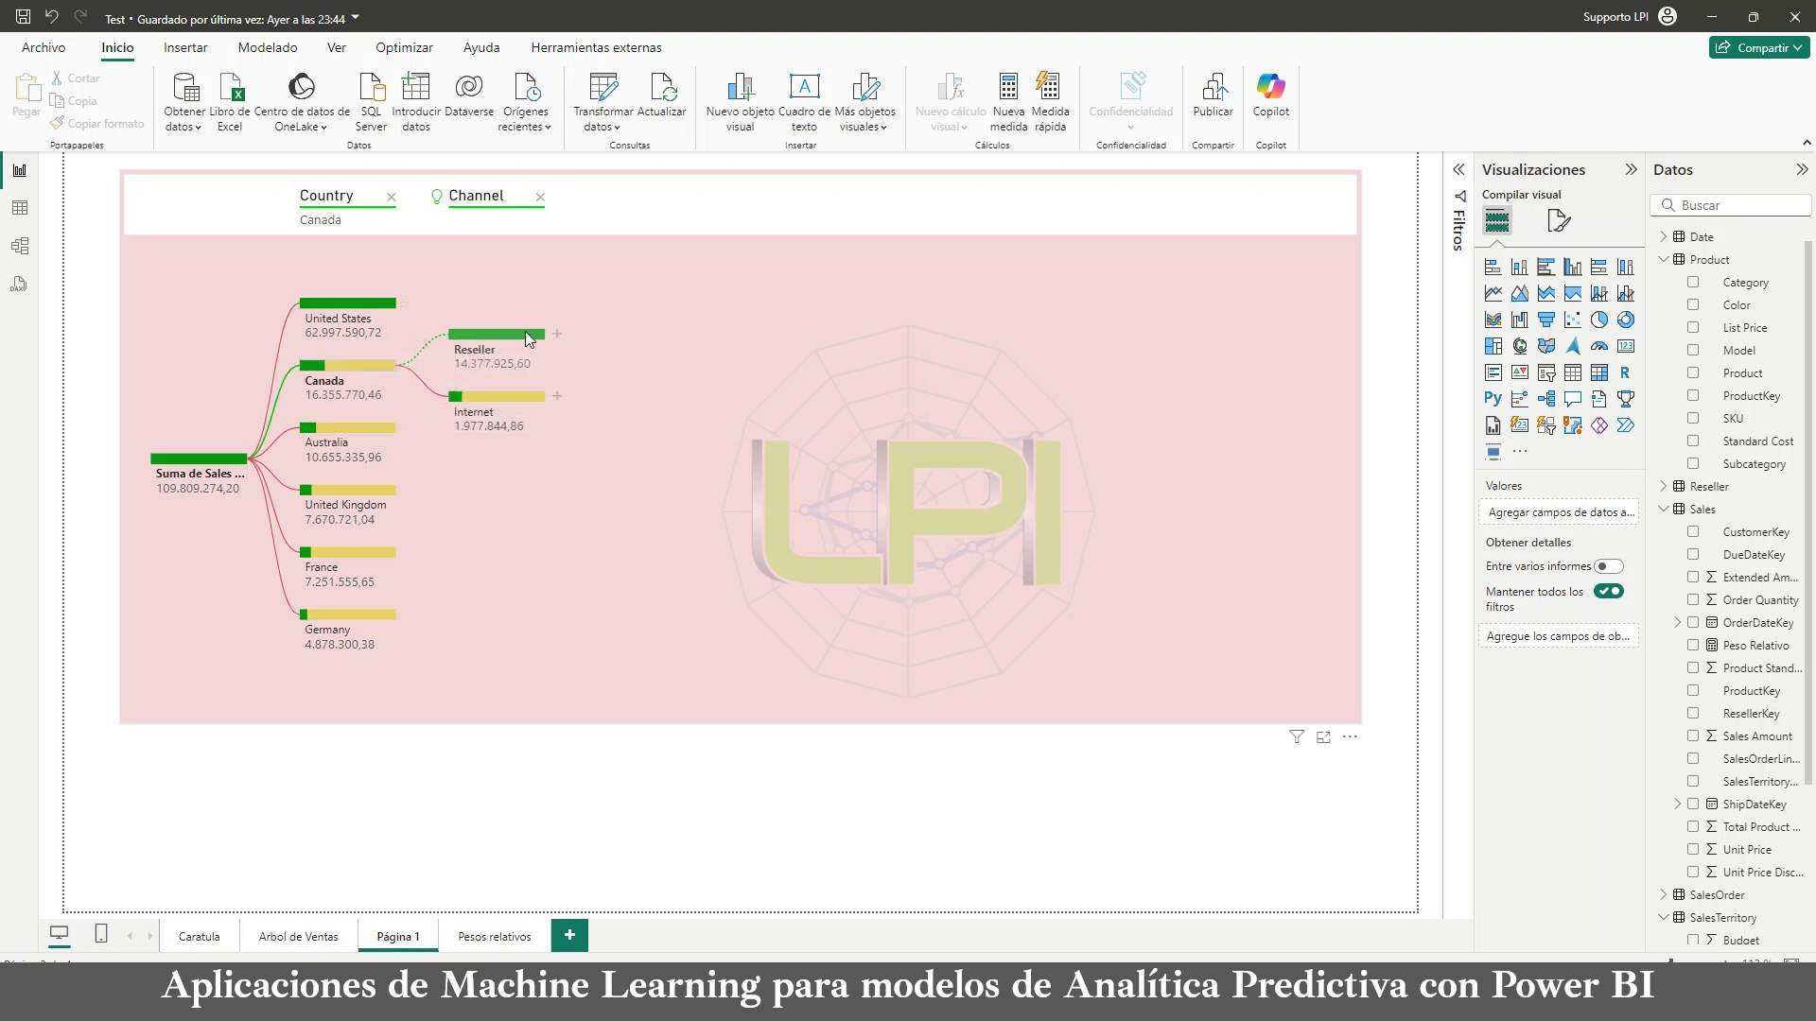
mouse_move(530, 333)
left_click(389, 427)
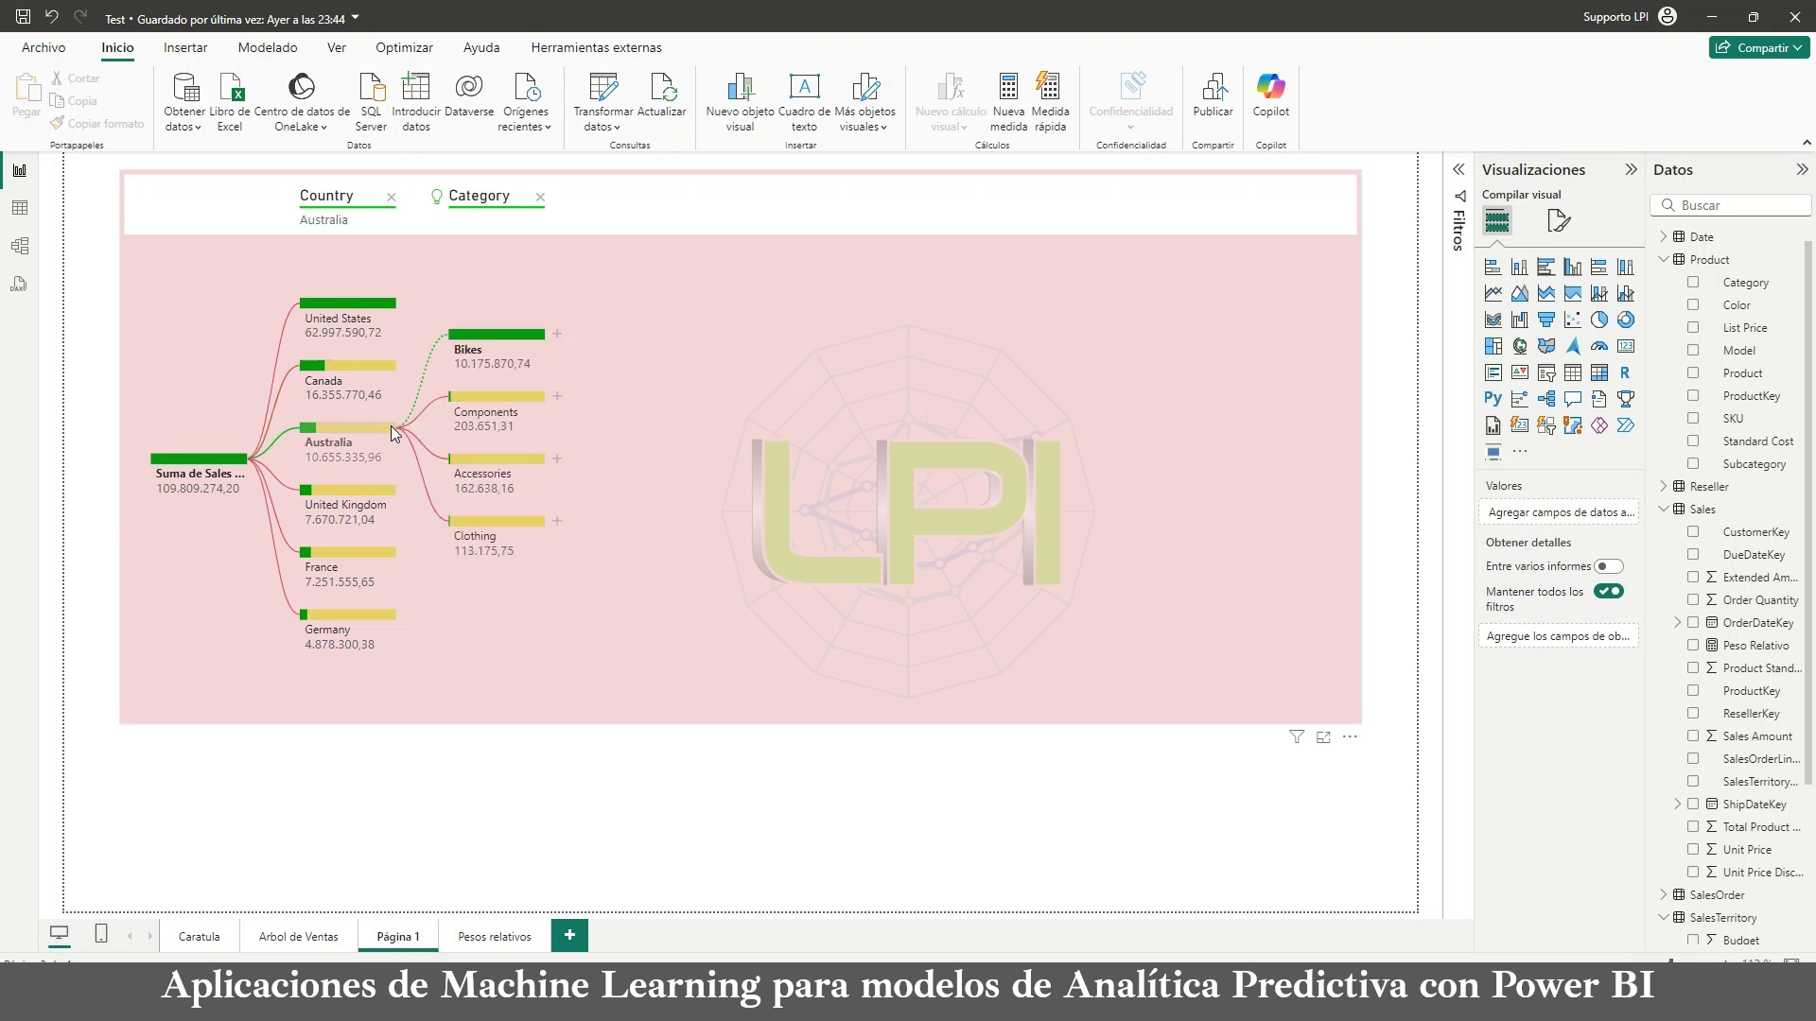
Step: Reselect the United States branch and split its Bikes node with the Valor alto option
left_click(383, 303)
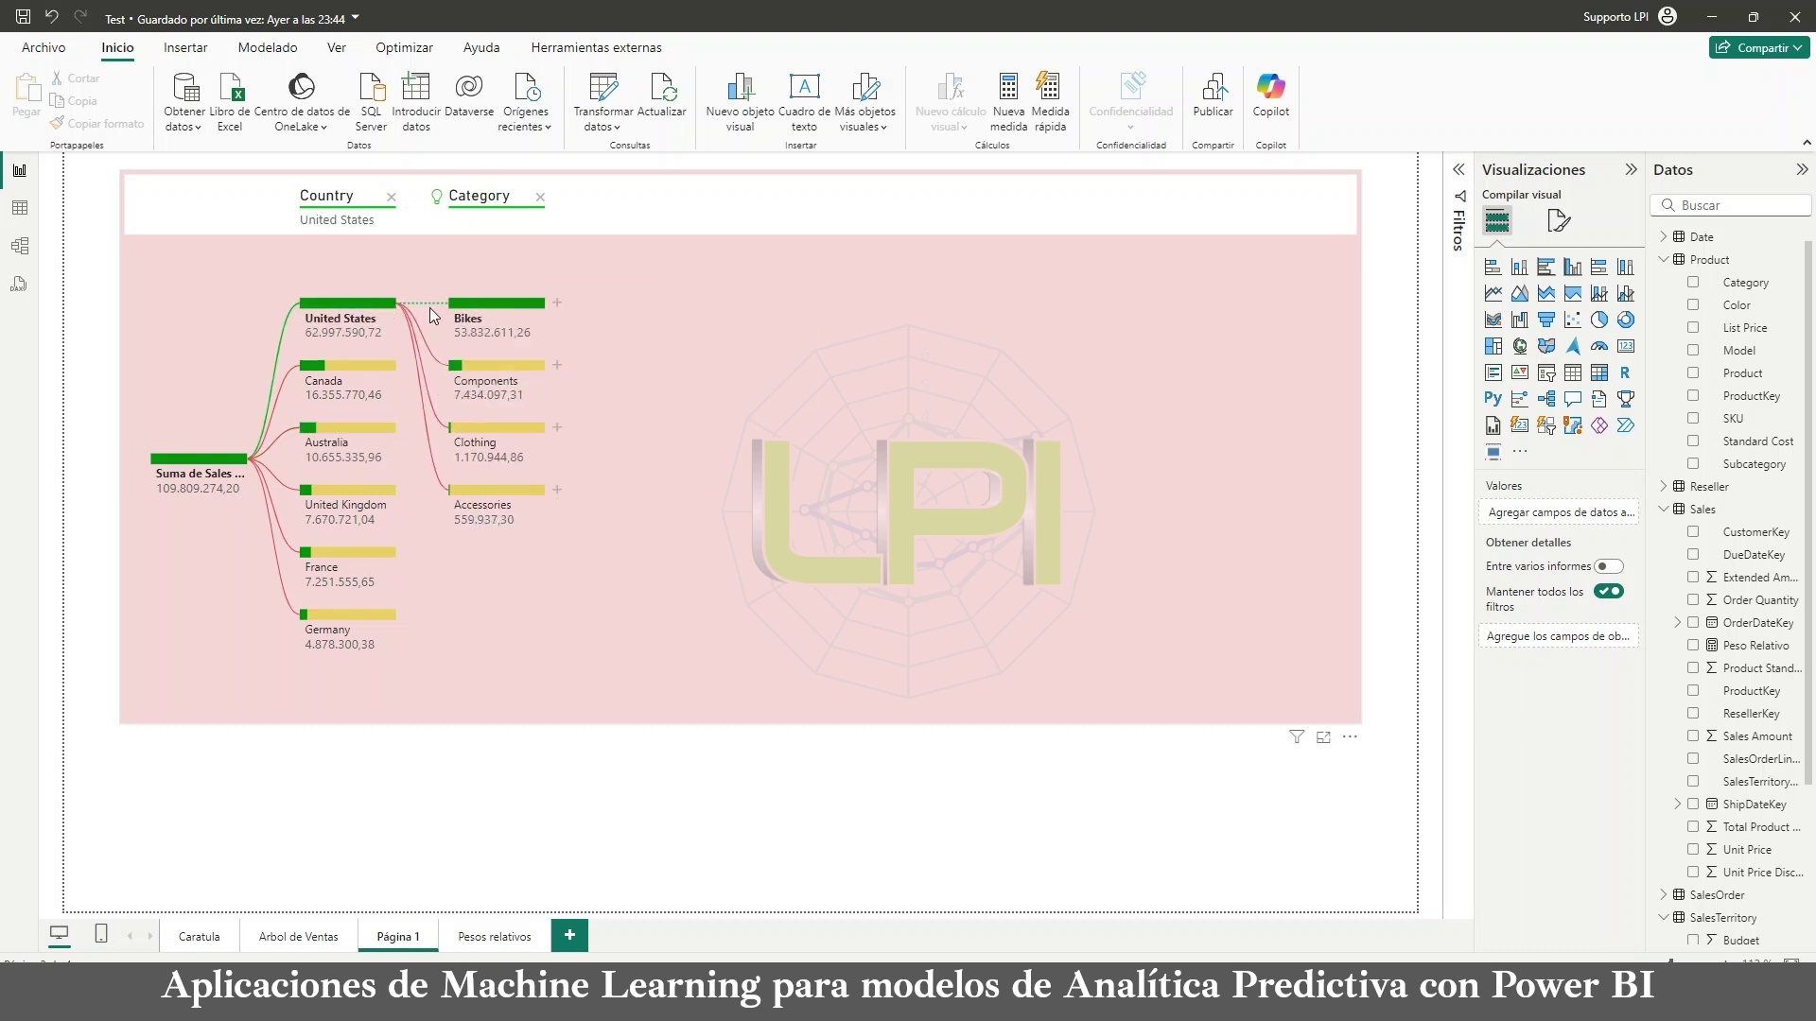
left_click(556, 303)
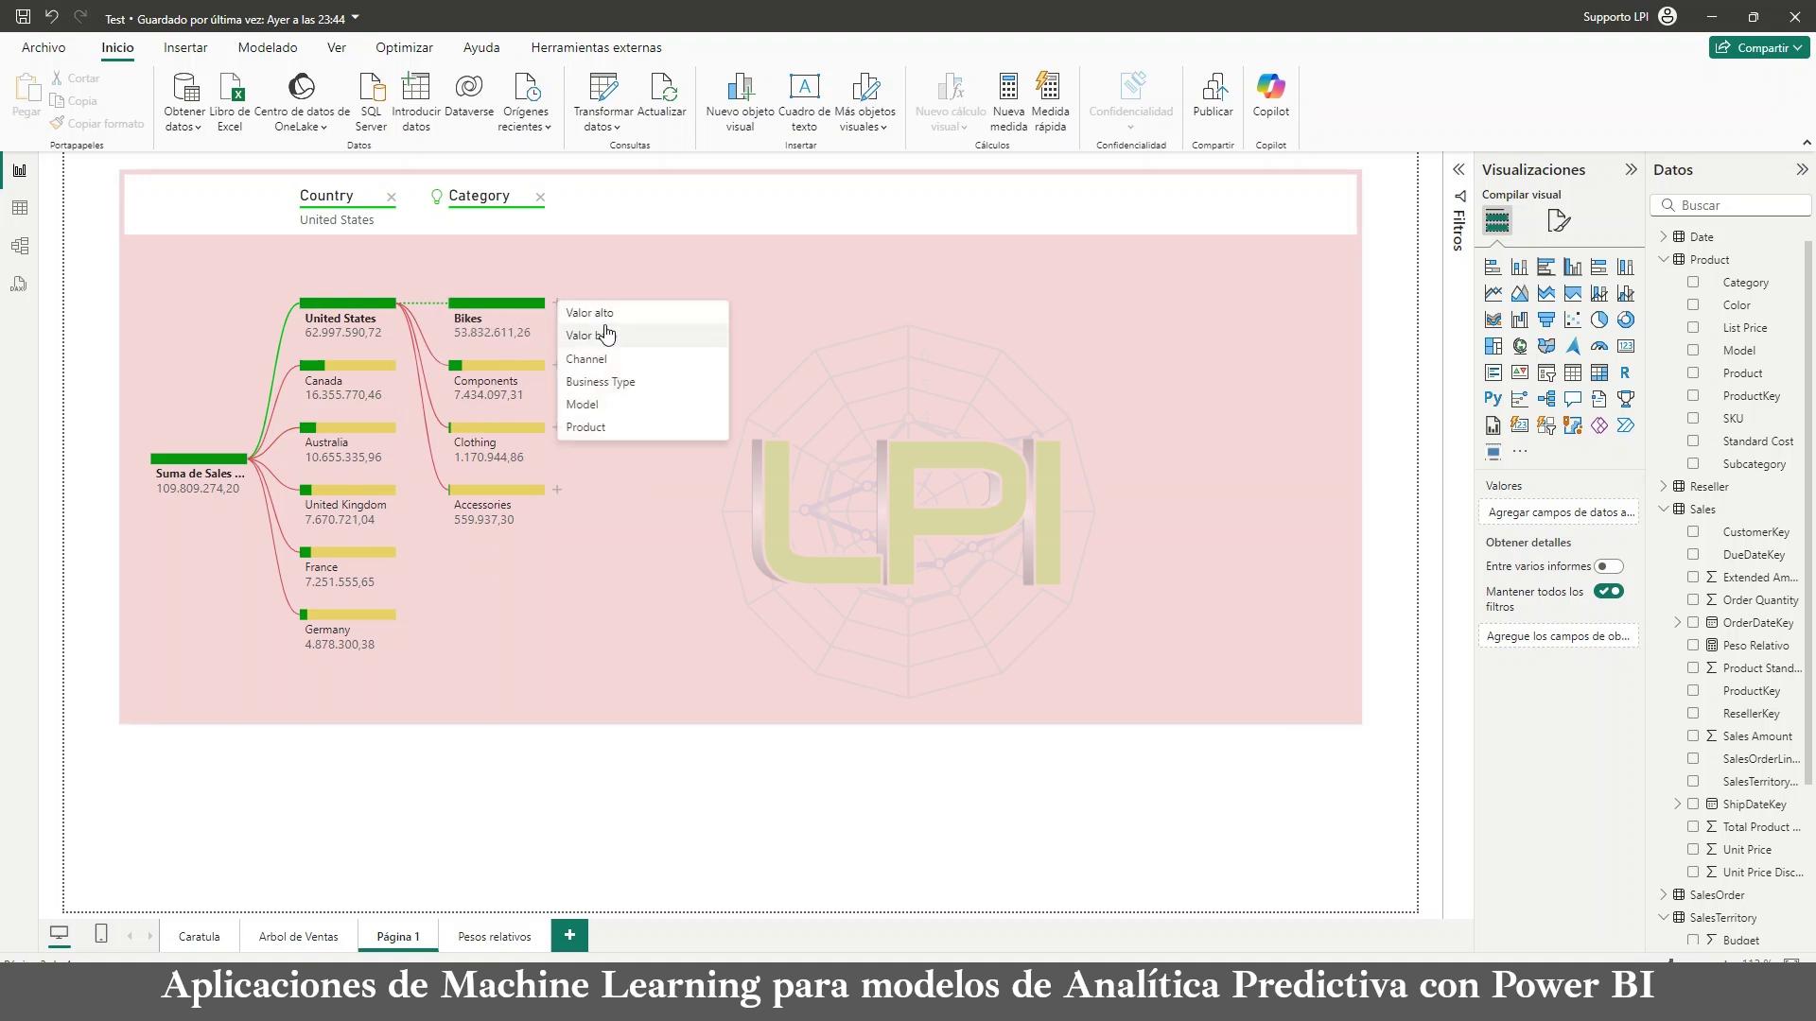
left_click(616, 322)
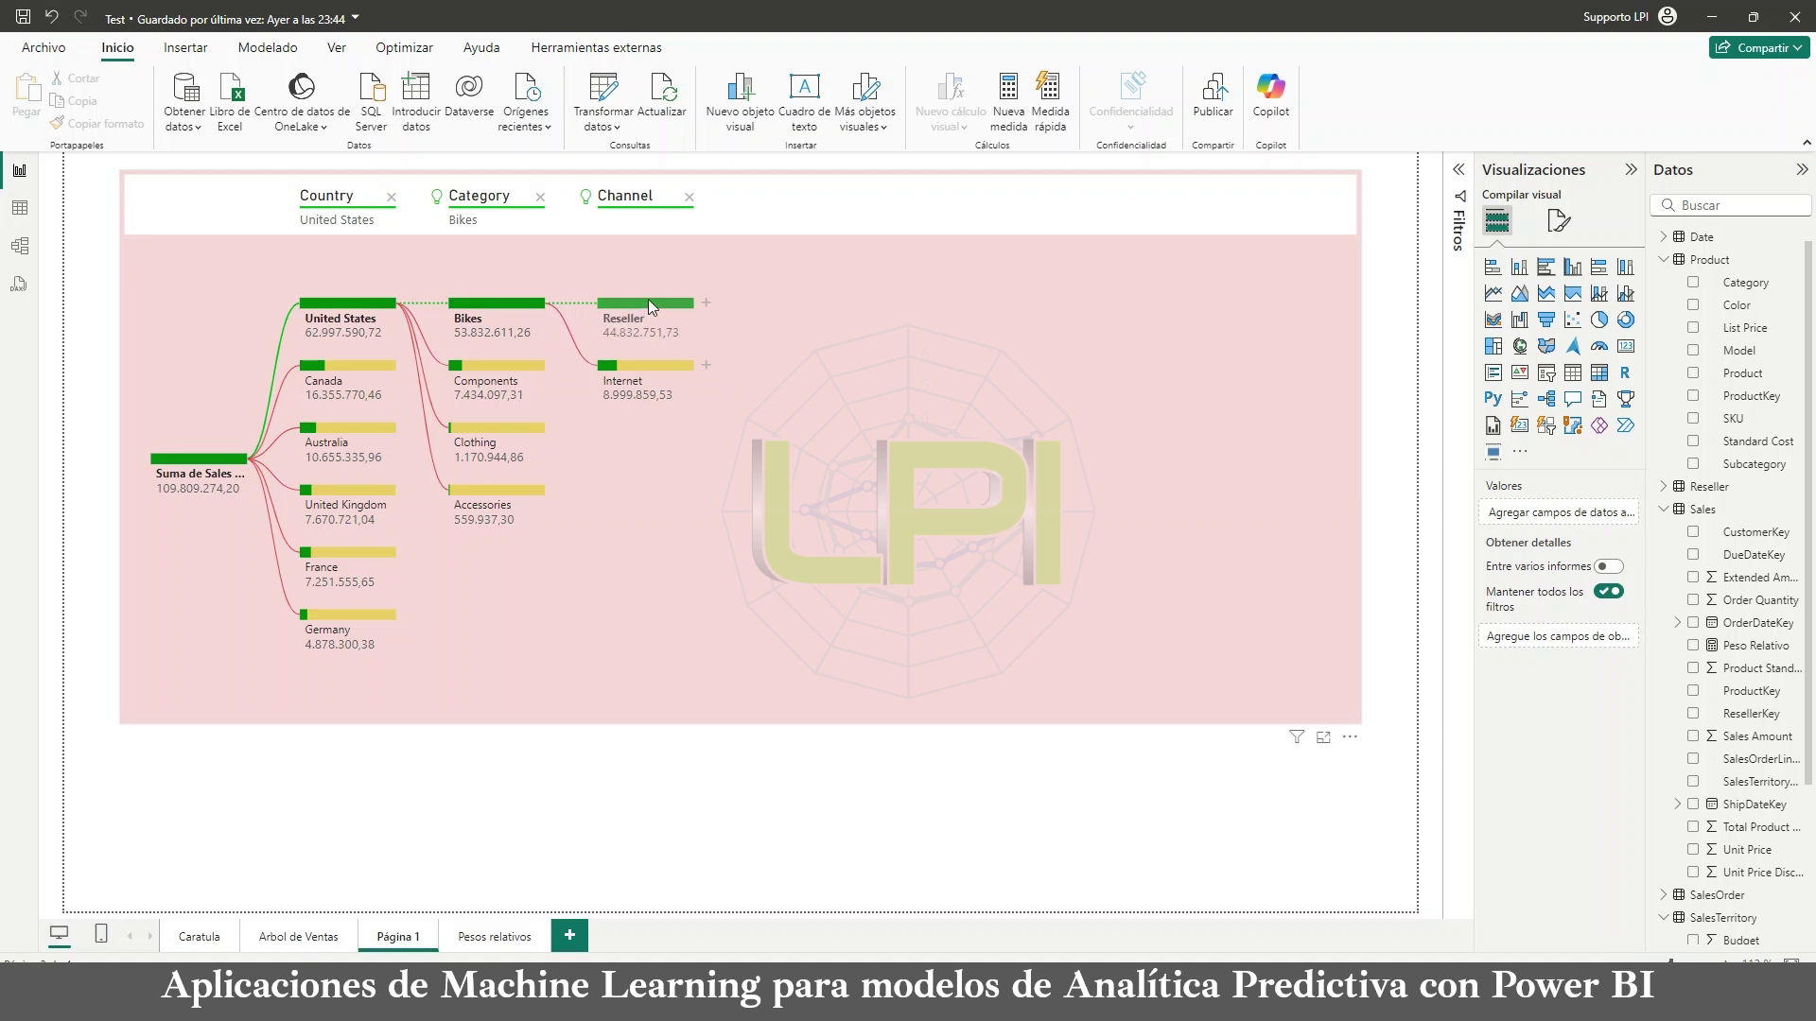
Step: Remove the levels after Country and split the United States node with the automatic Valor bajo option
left_click(540, 198)
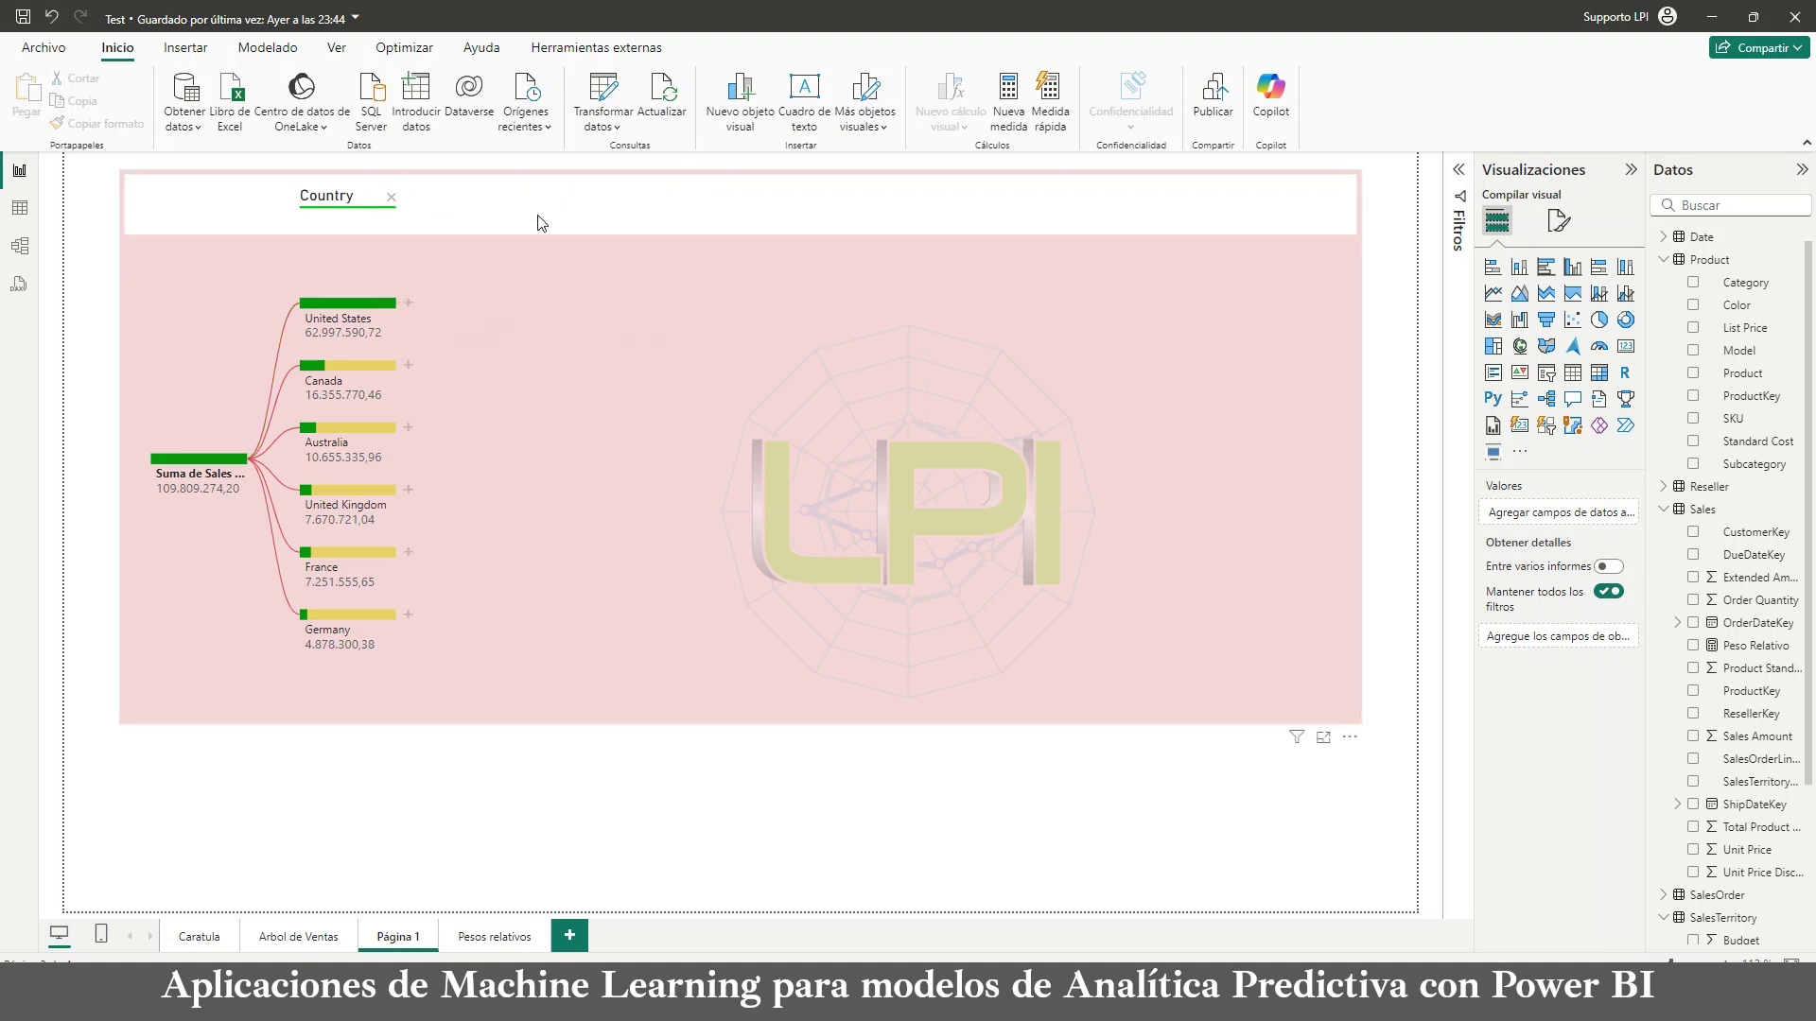
left_click(404, 303)
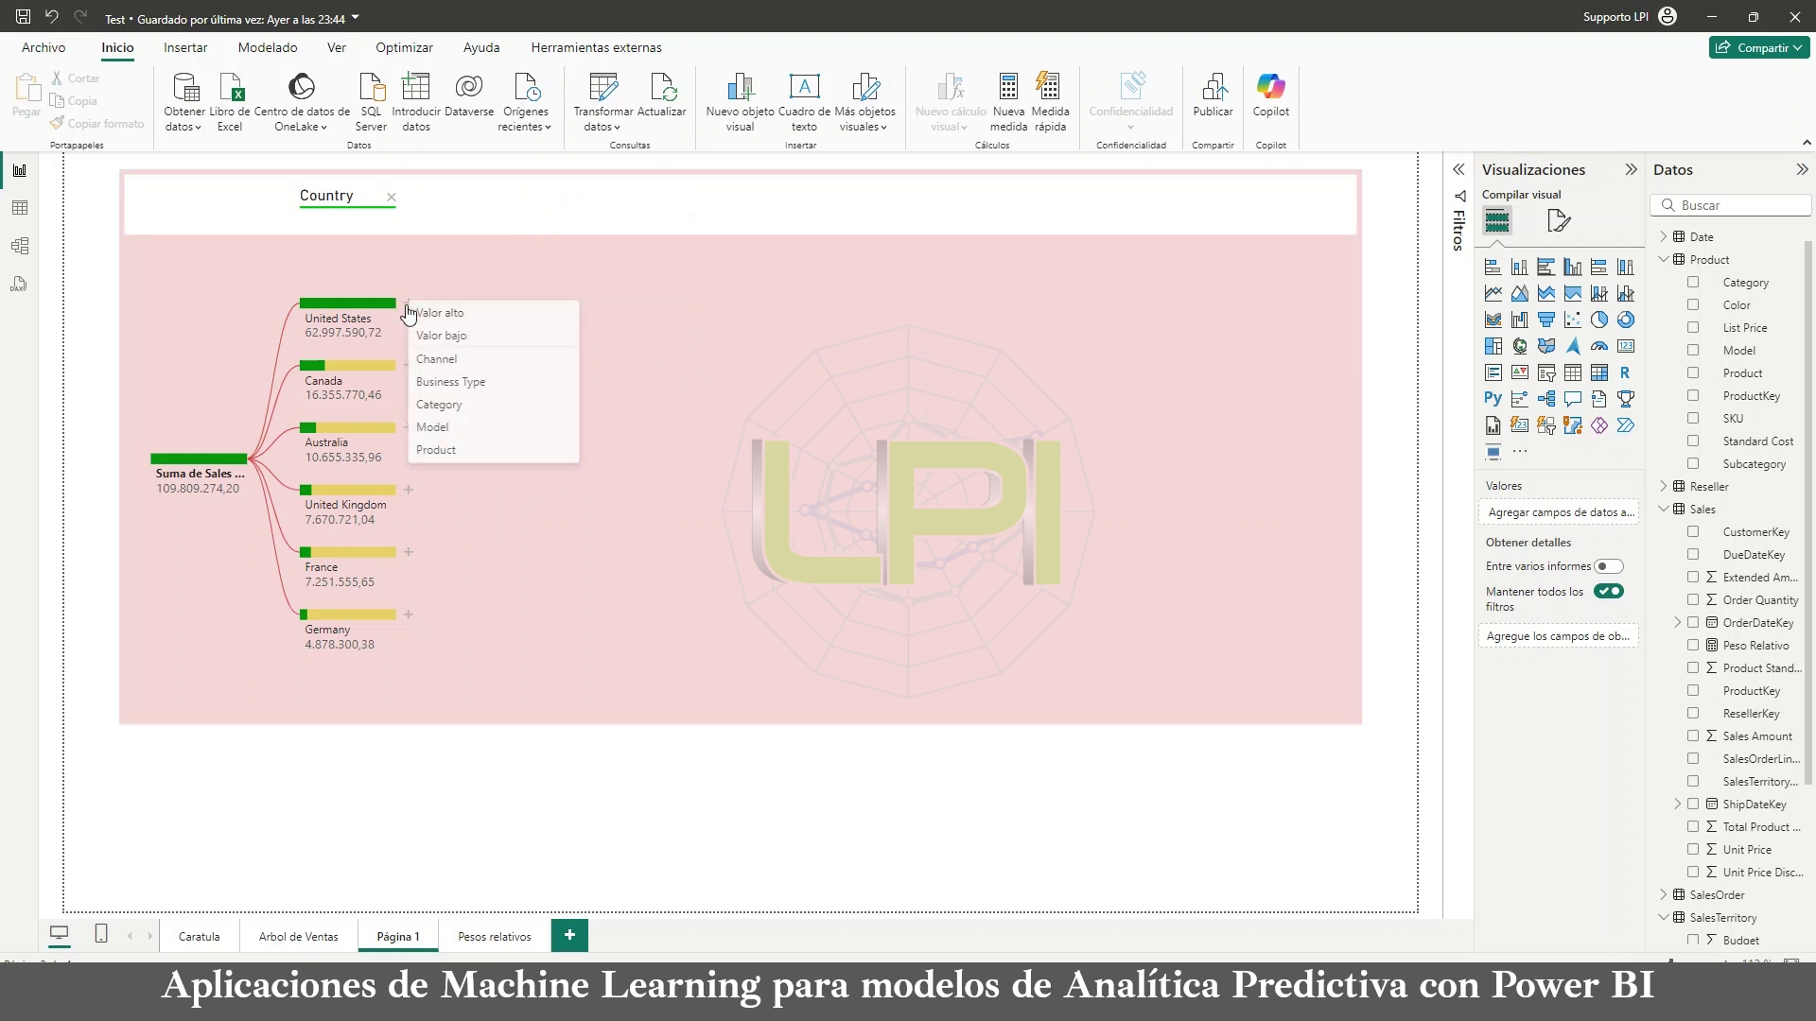
left_click(486, 339)
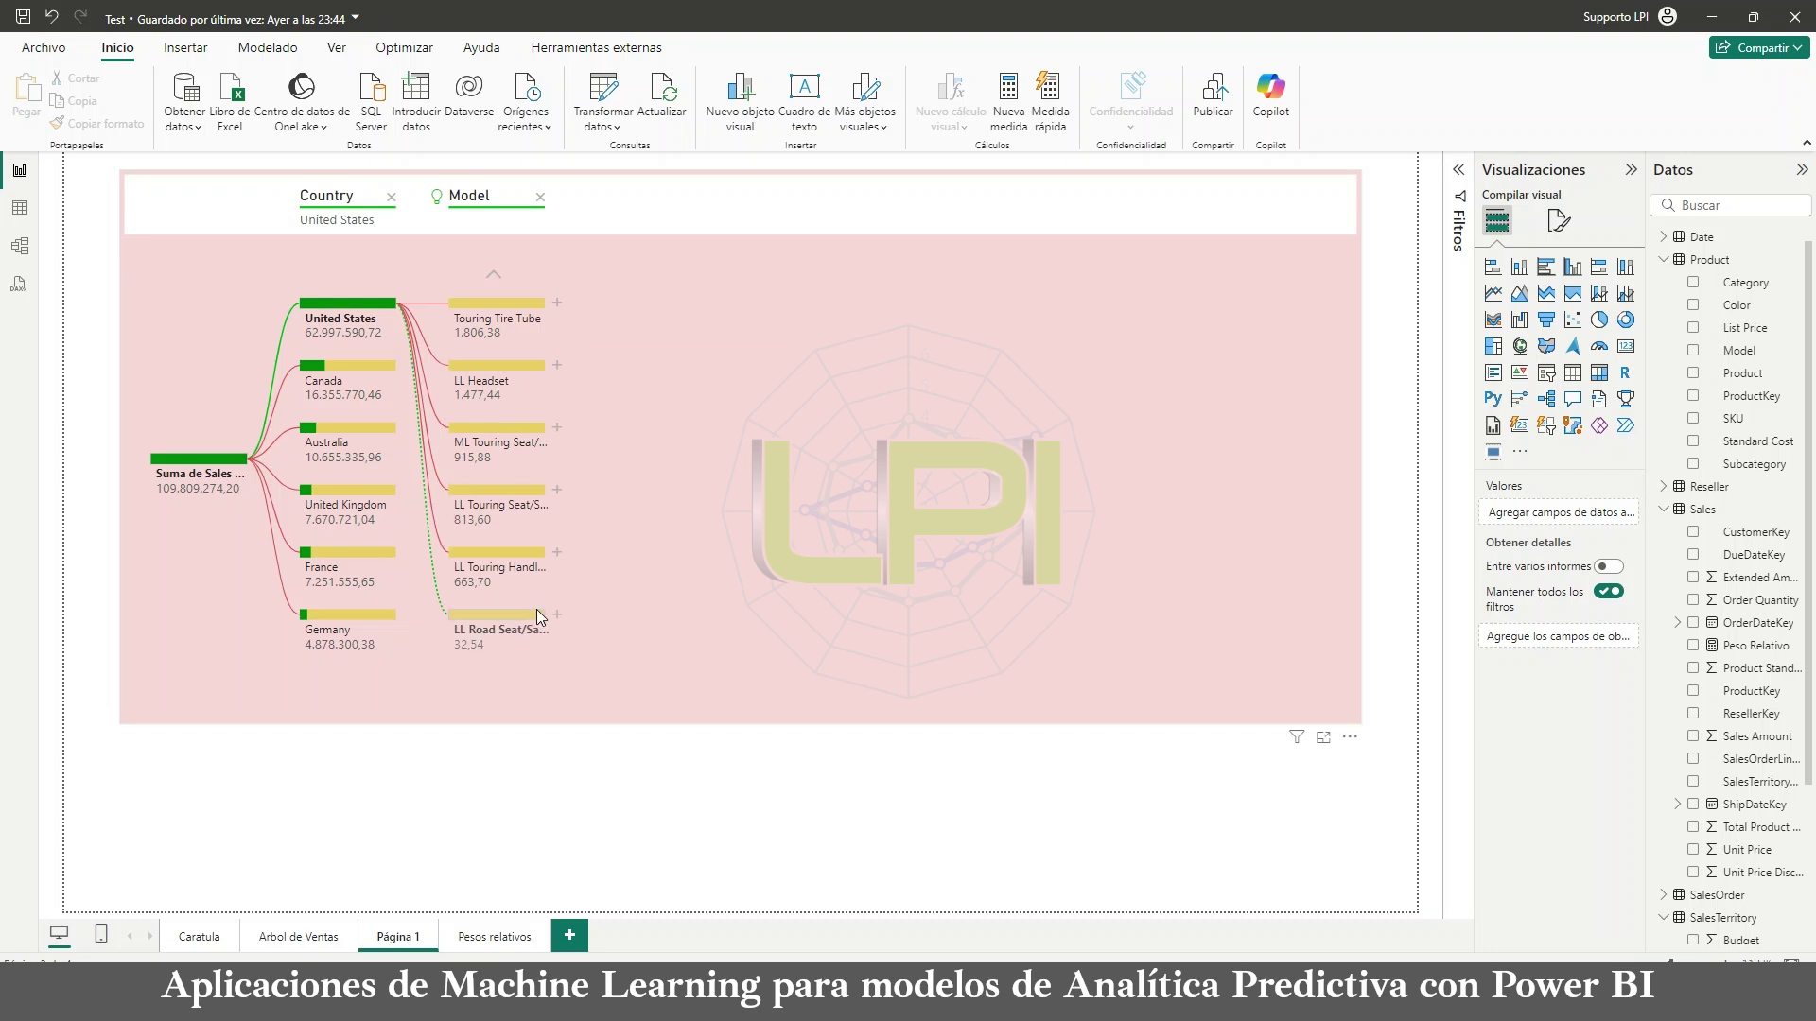
mouse_move(535, 613)
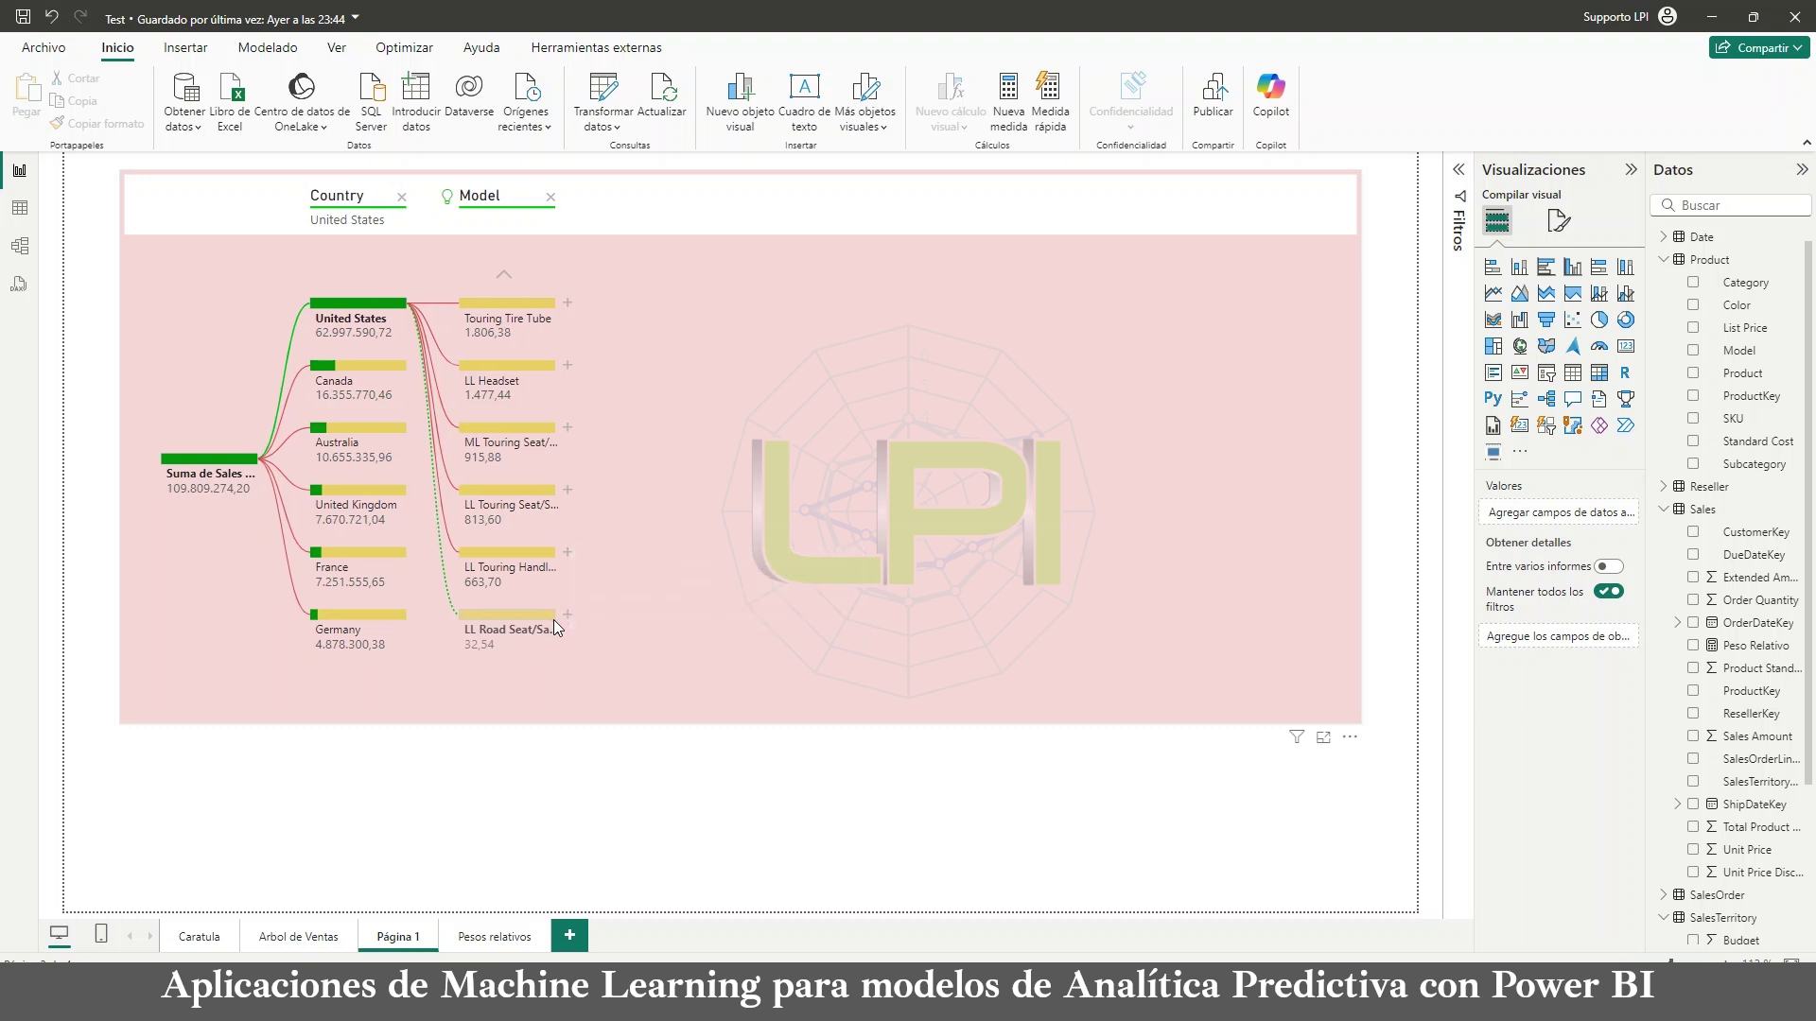
Step: Compare the Valor bajo split of the Canada node with that of the United States node
left_click(377, 366)
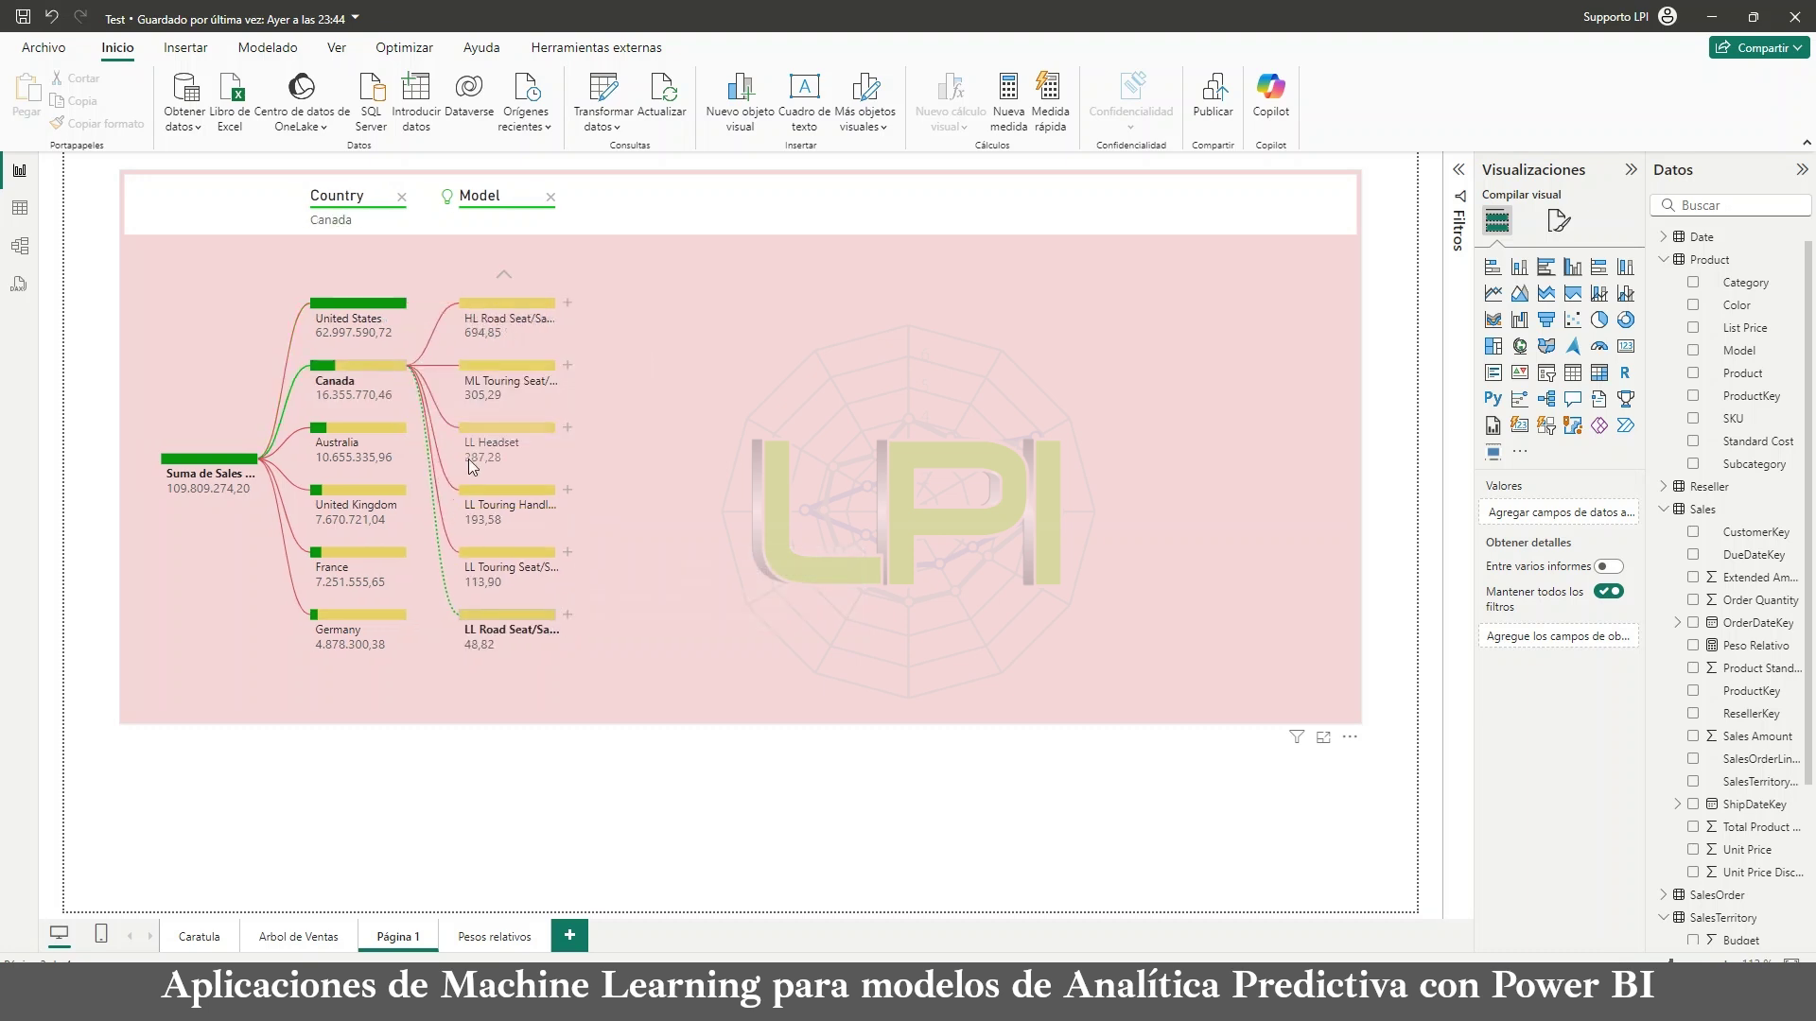
mouse_move(512, 616)
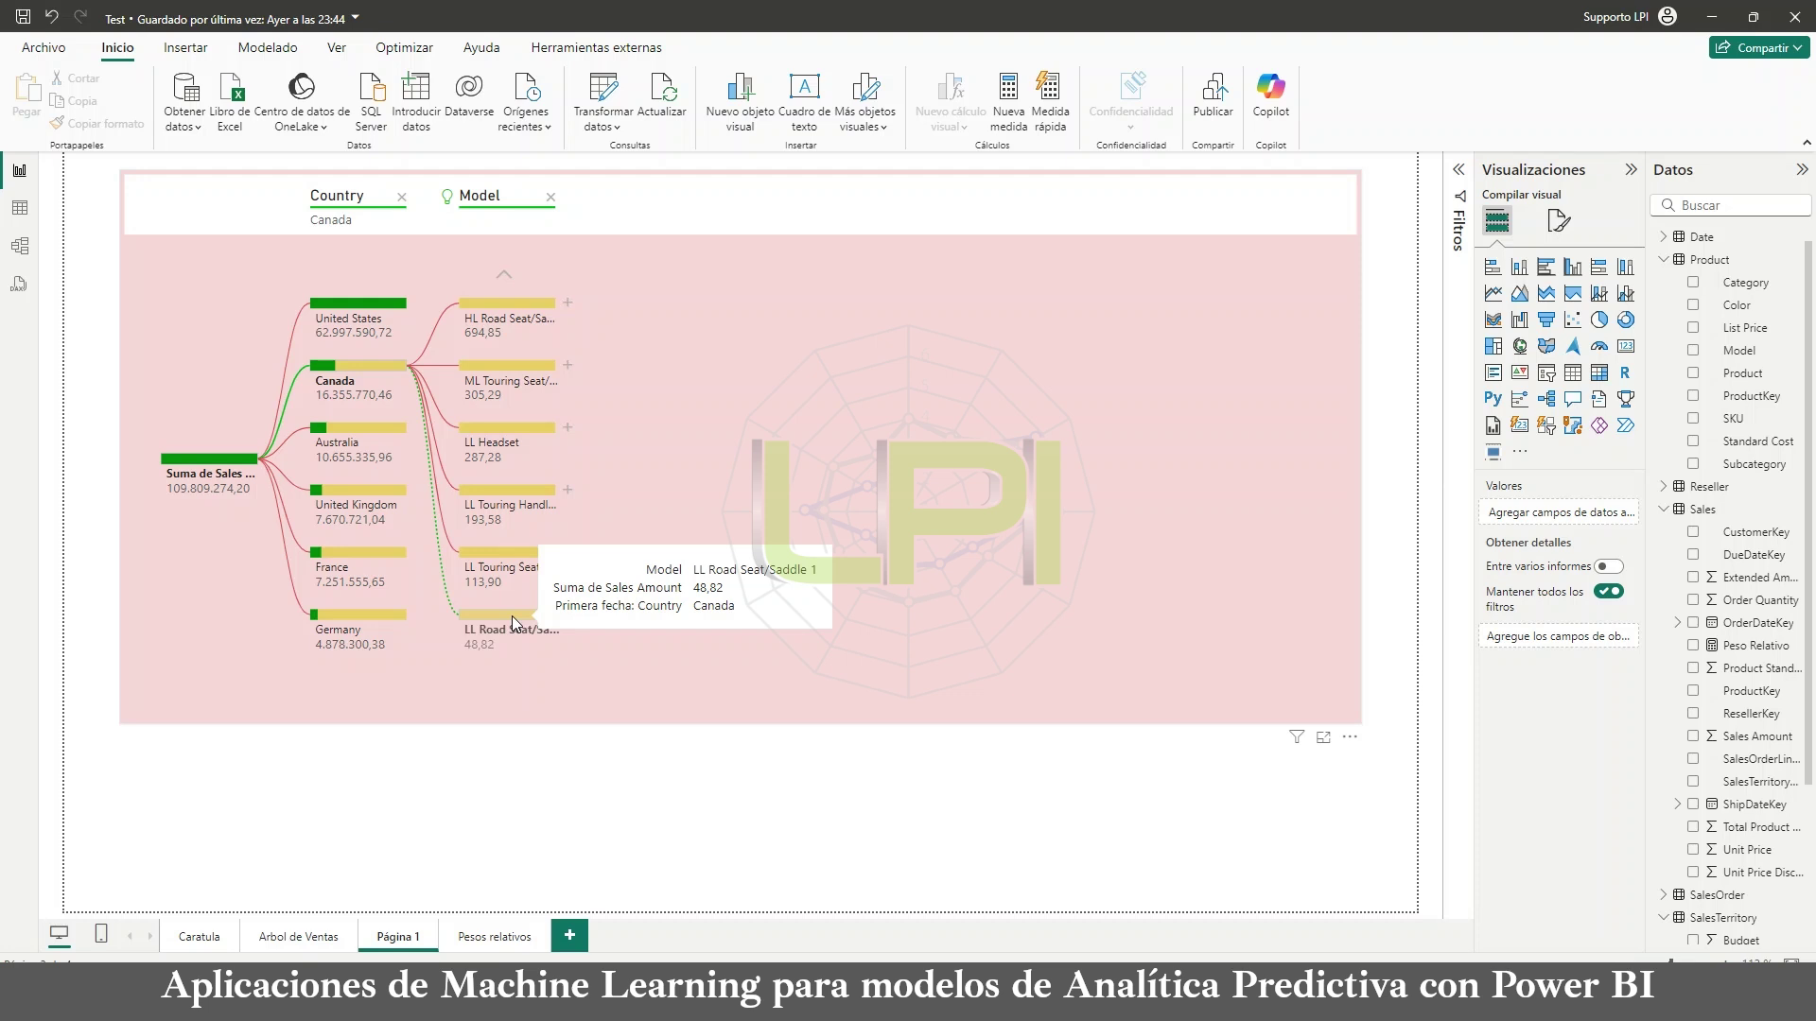
left_click(373, 304)
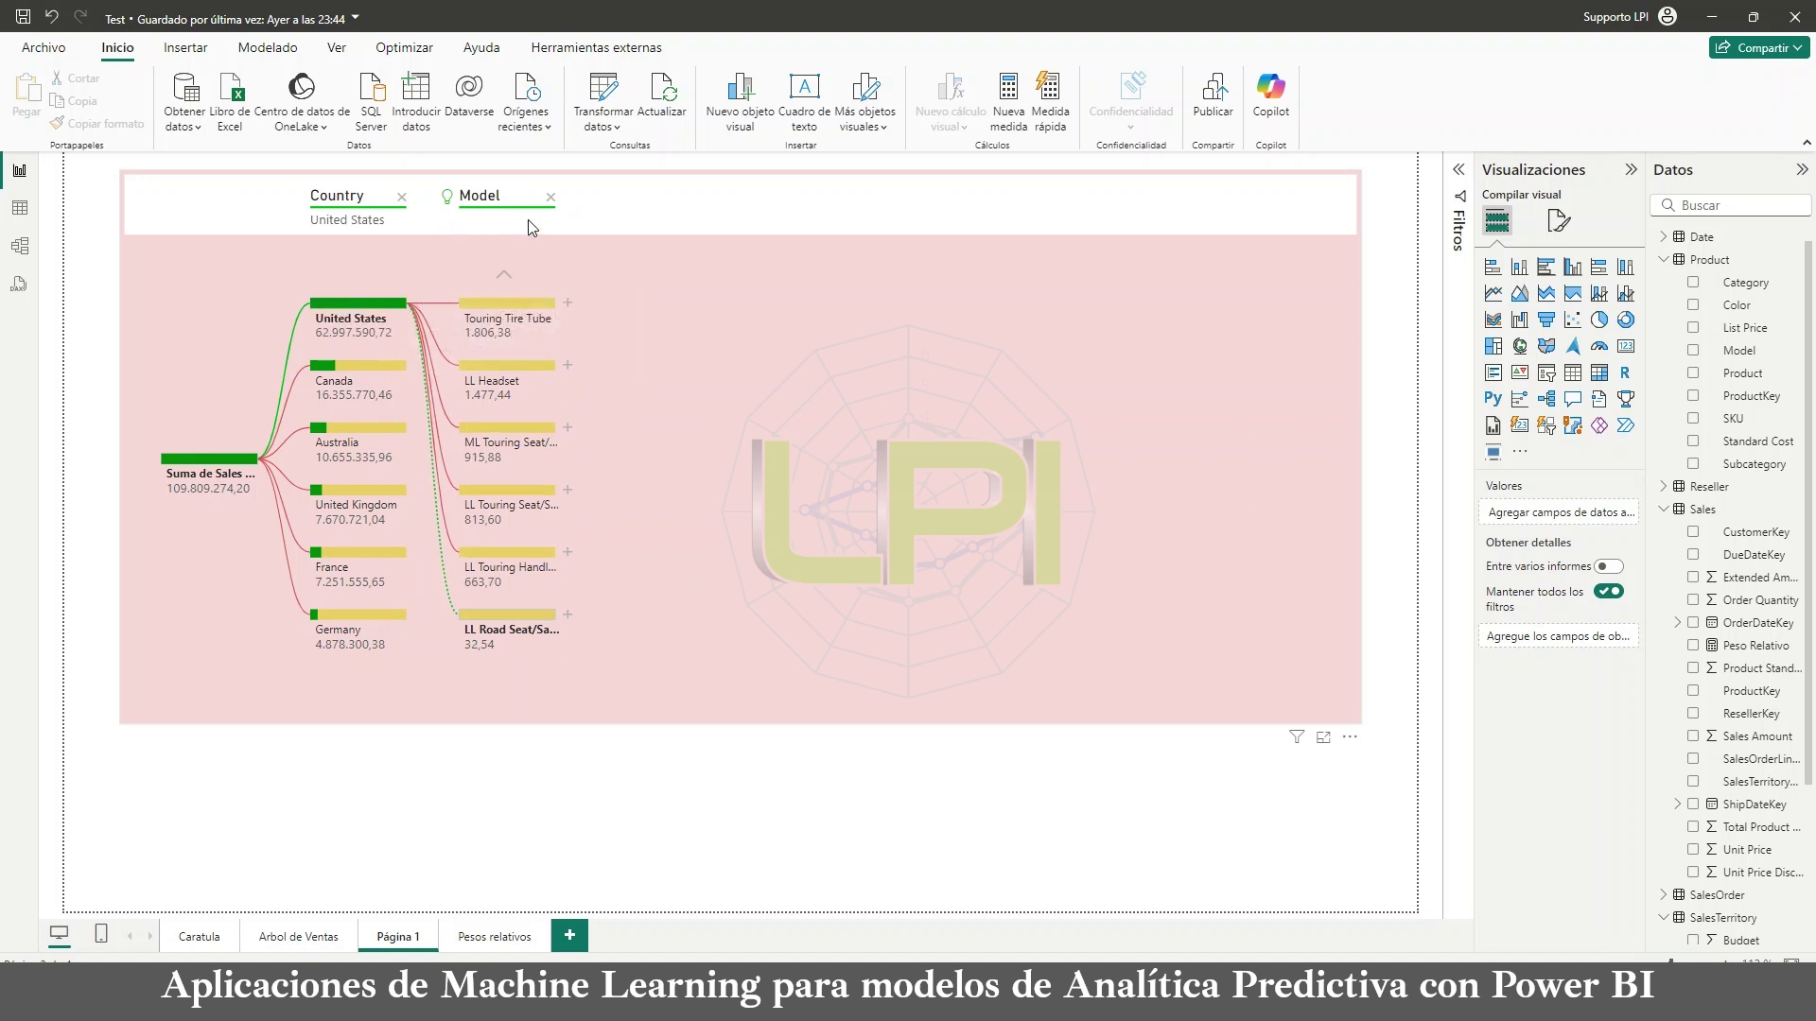
Step: Remove the Model level and split the United States node with the automatic Valor alto option
left_click(549, 197)
left_click(419, 309)
left_click(457, 312)
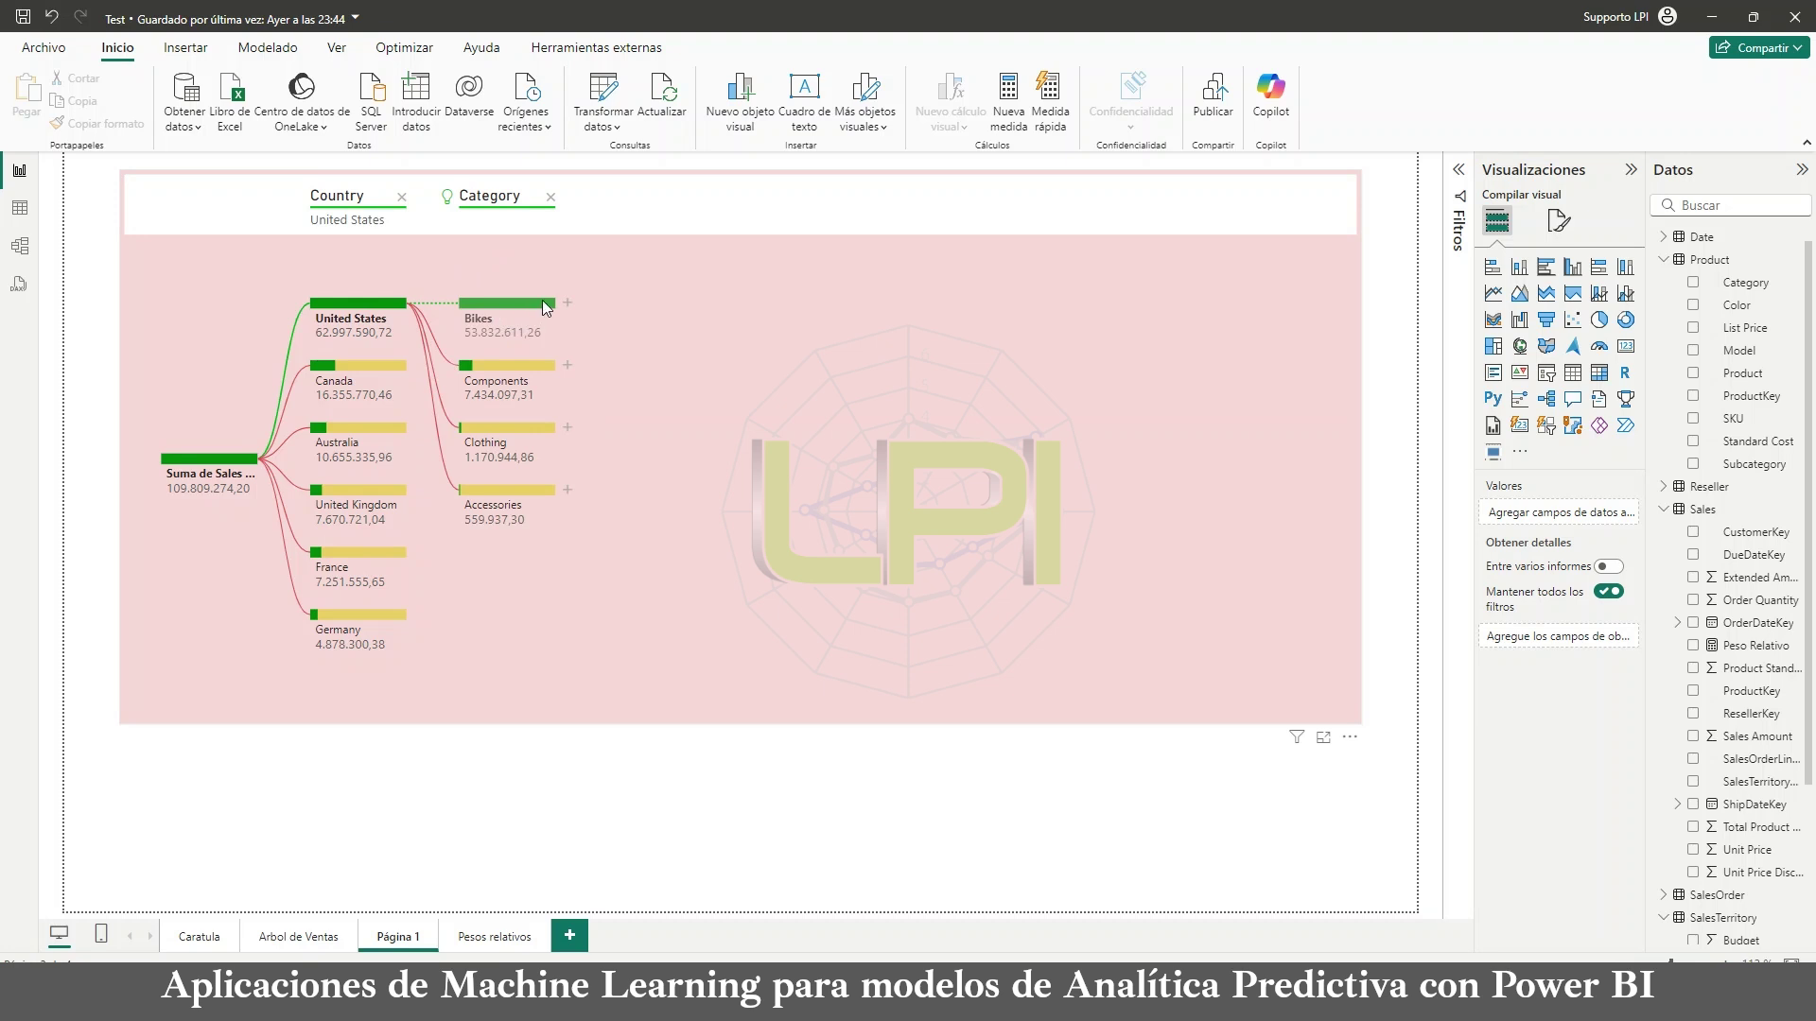
mouse_move(541, 301)
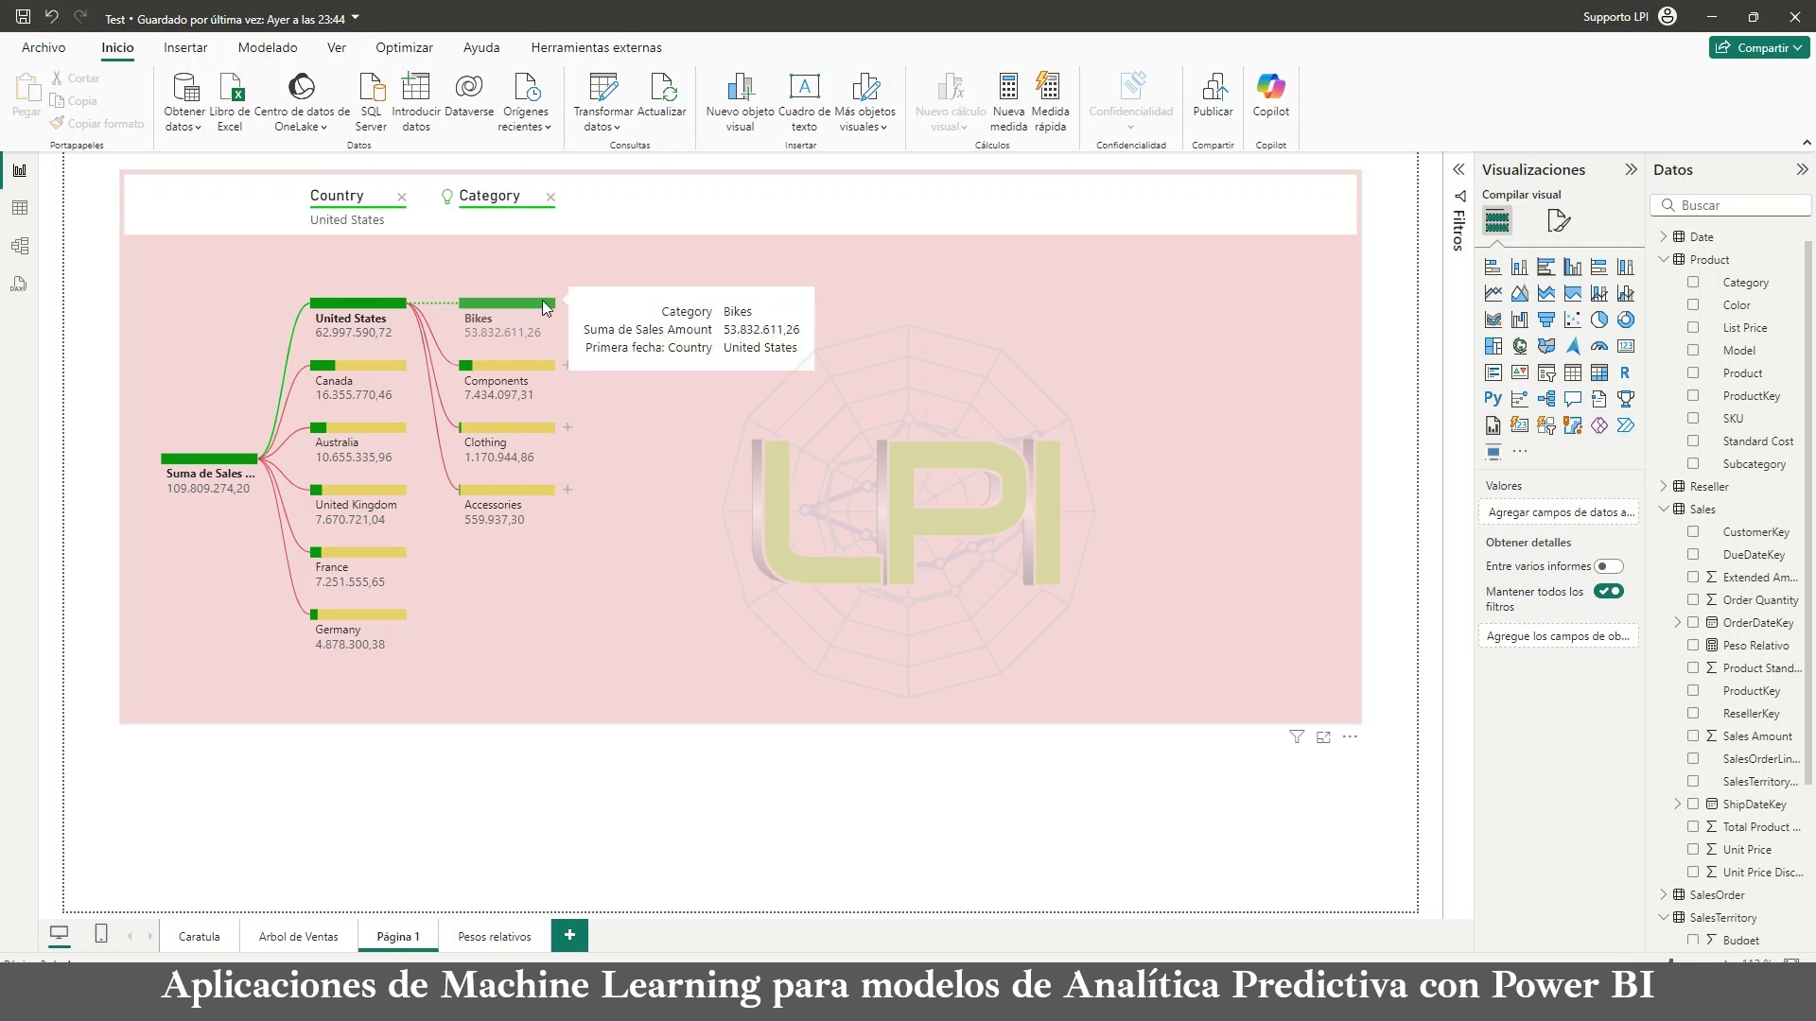
Step: Check the Tipo de análisis options in the decomposition tree's Análisis formatting settings
left_click(1090, 280)
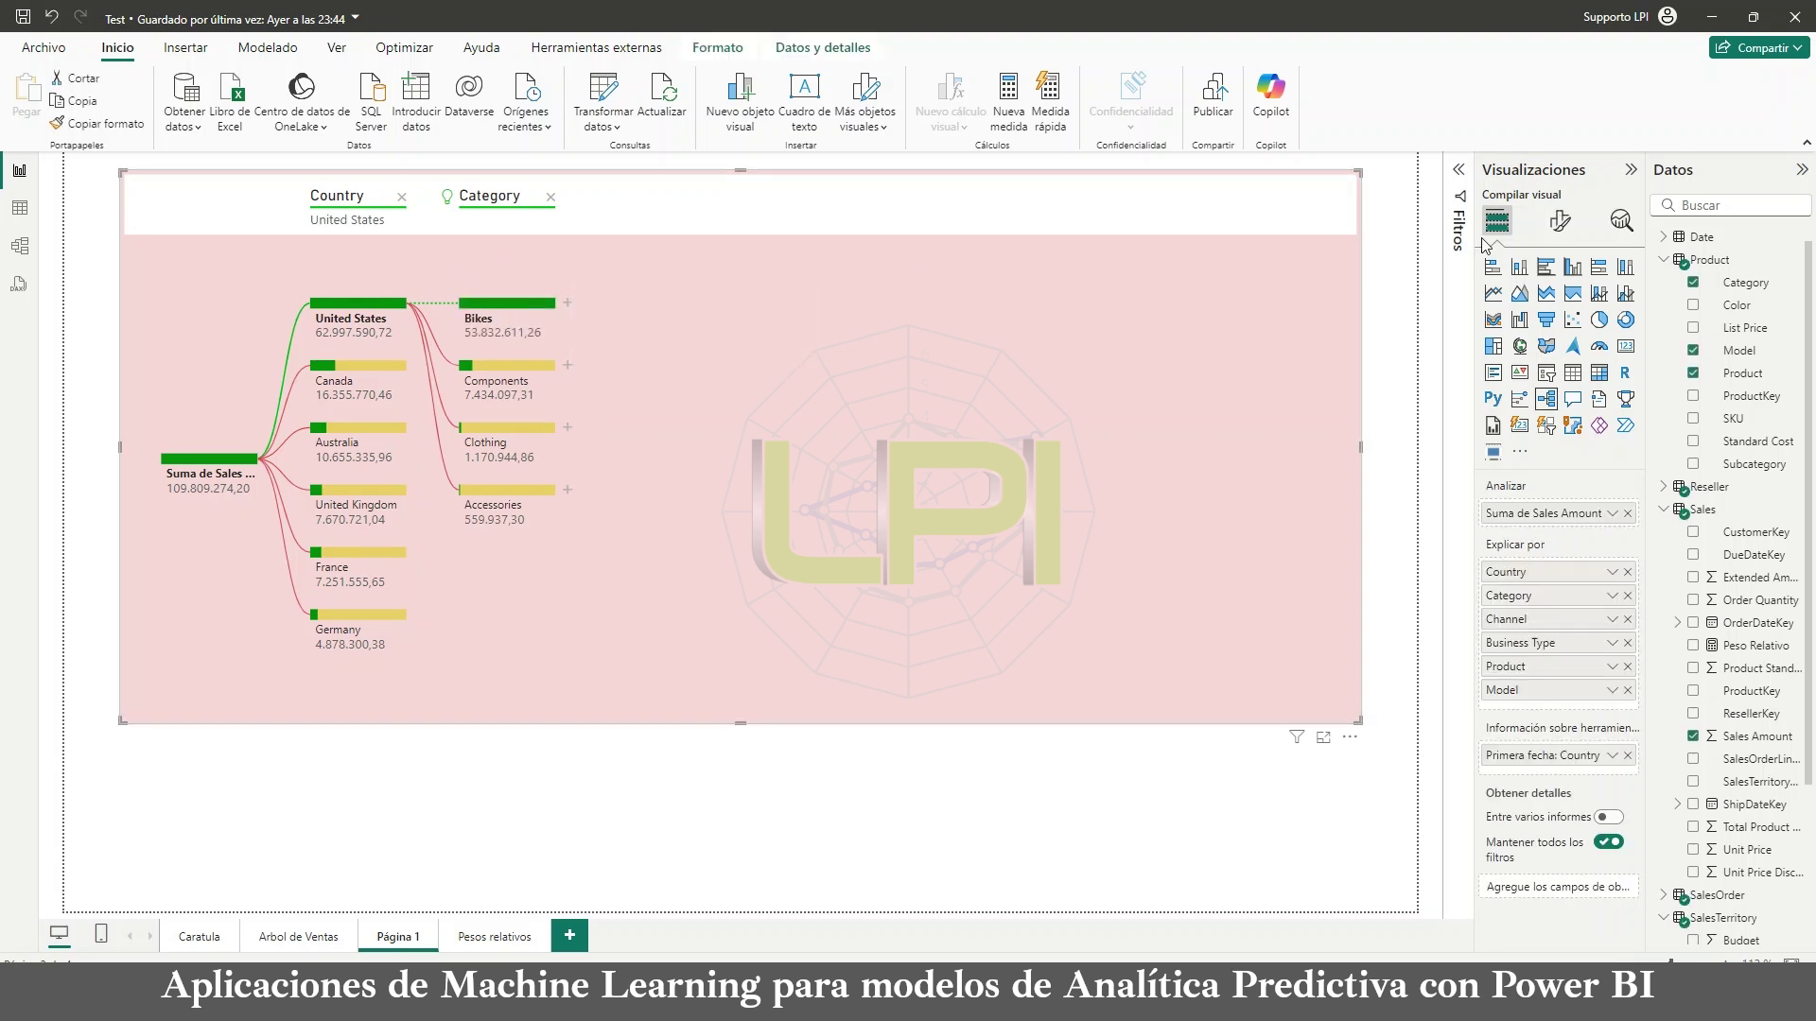
left_click(1559, 221)
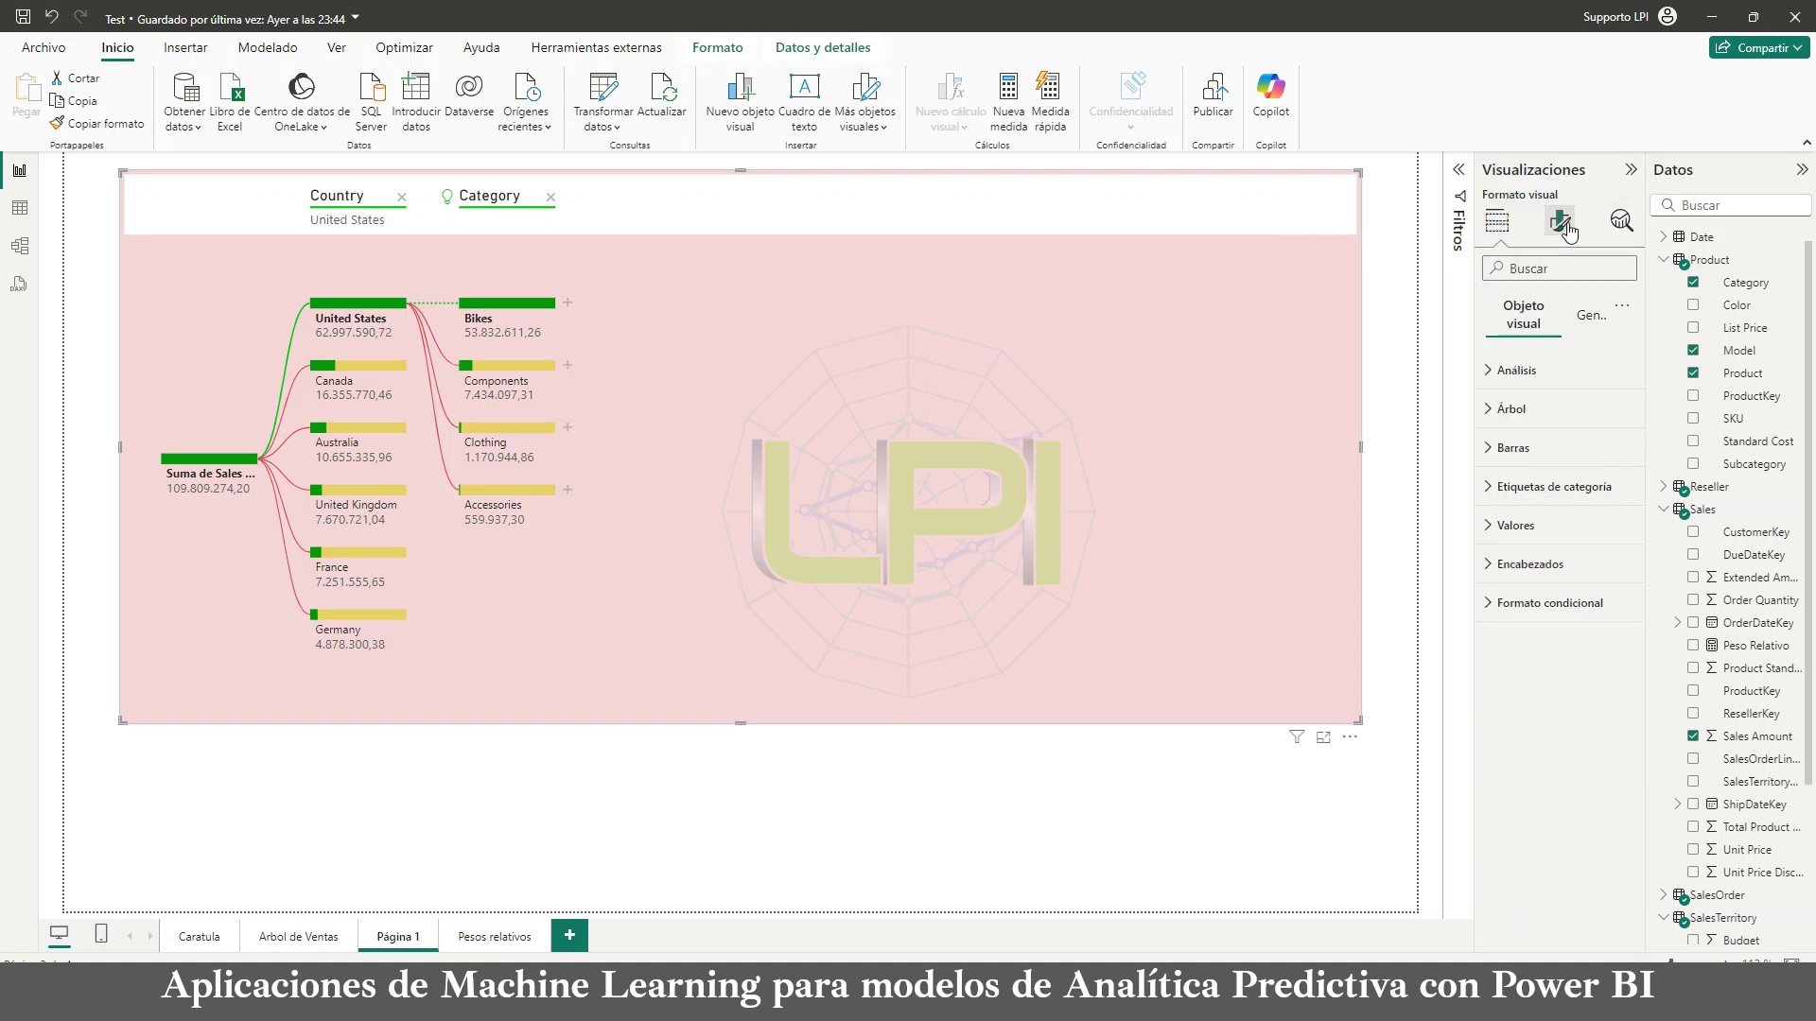
left_click(1546, 380)
left_click(1559, 460)
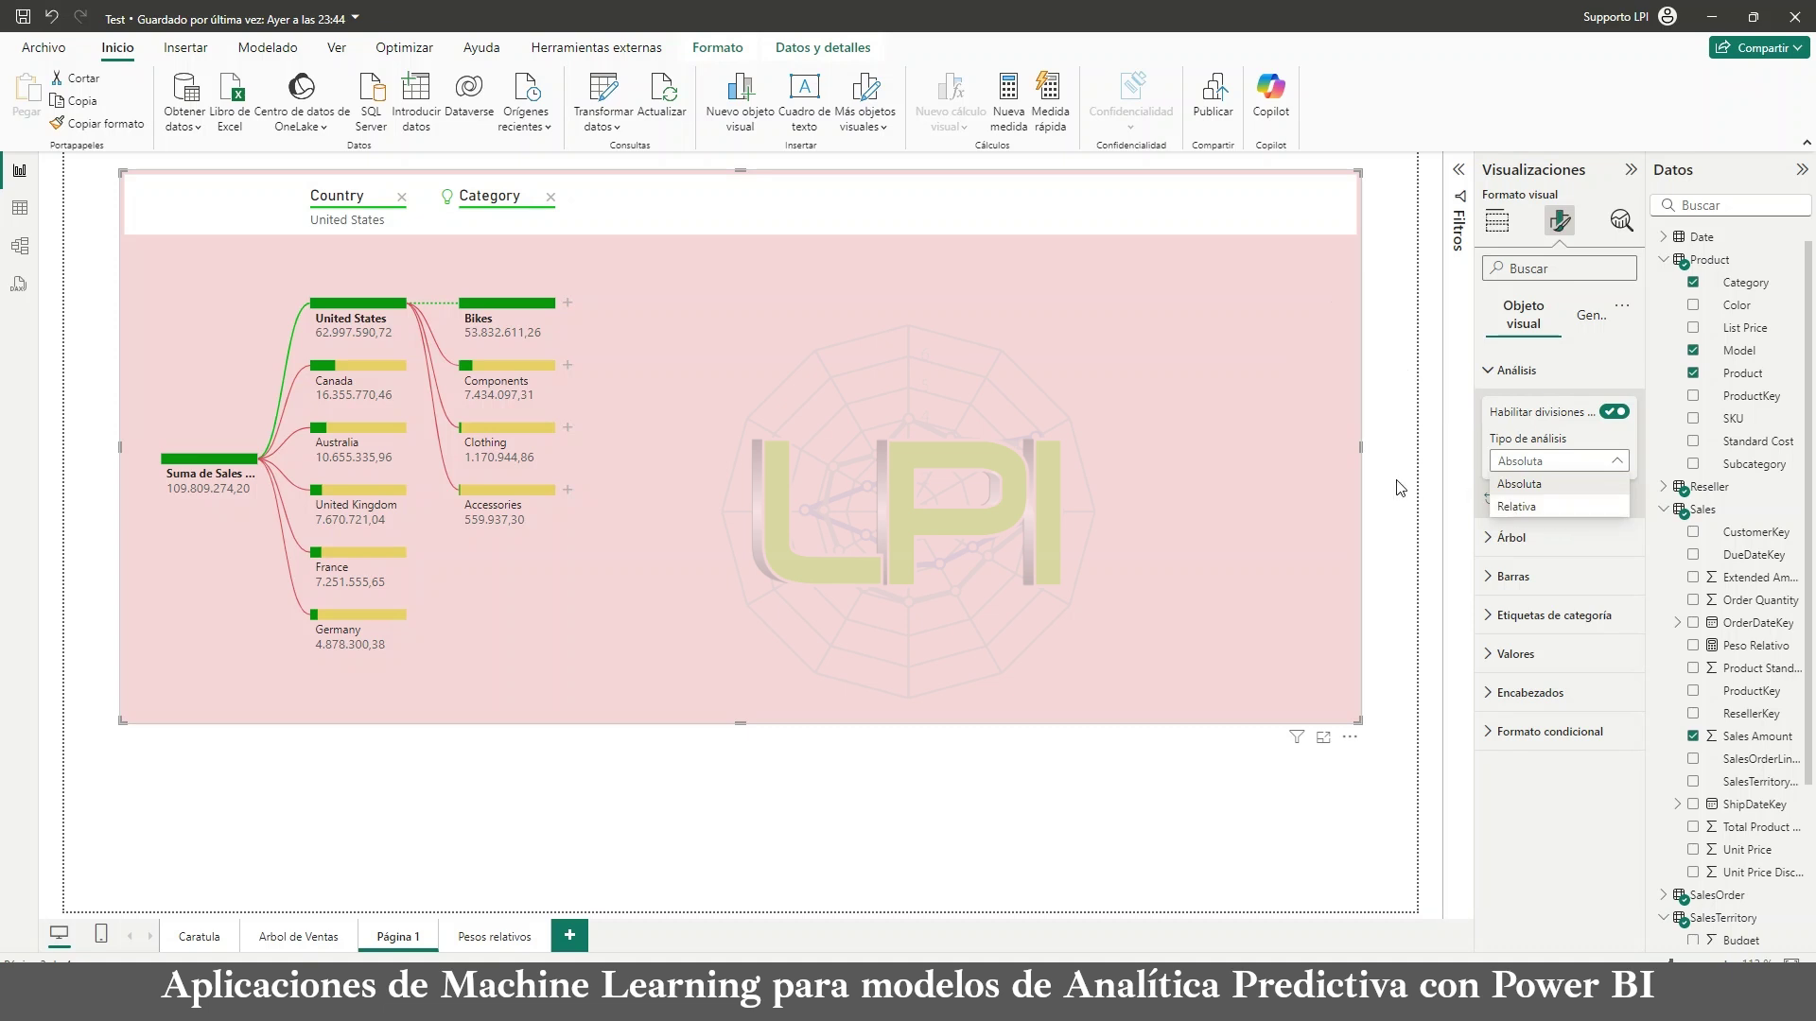
left_click(1285, 456)
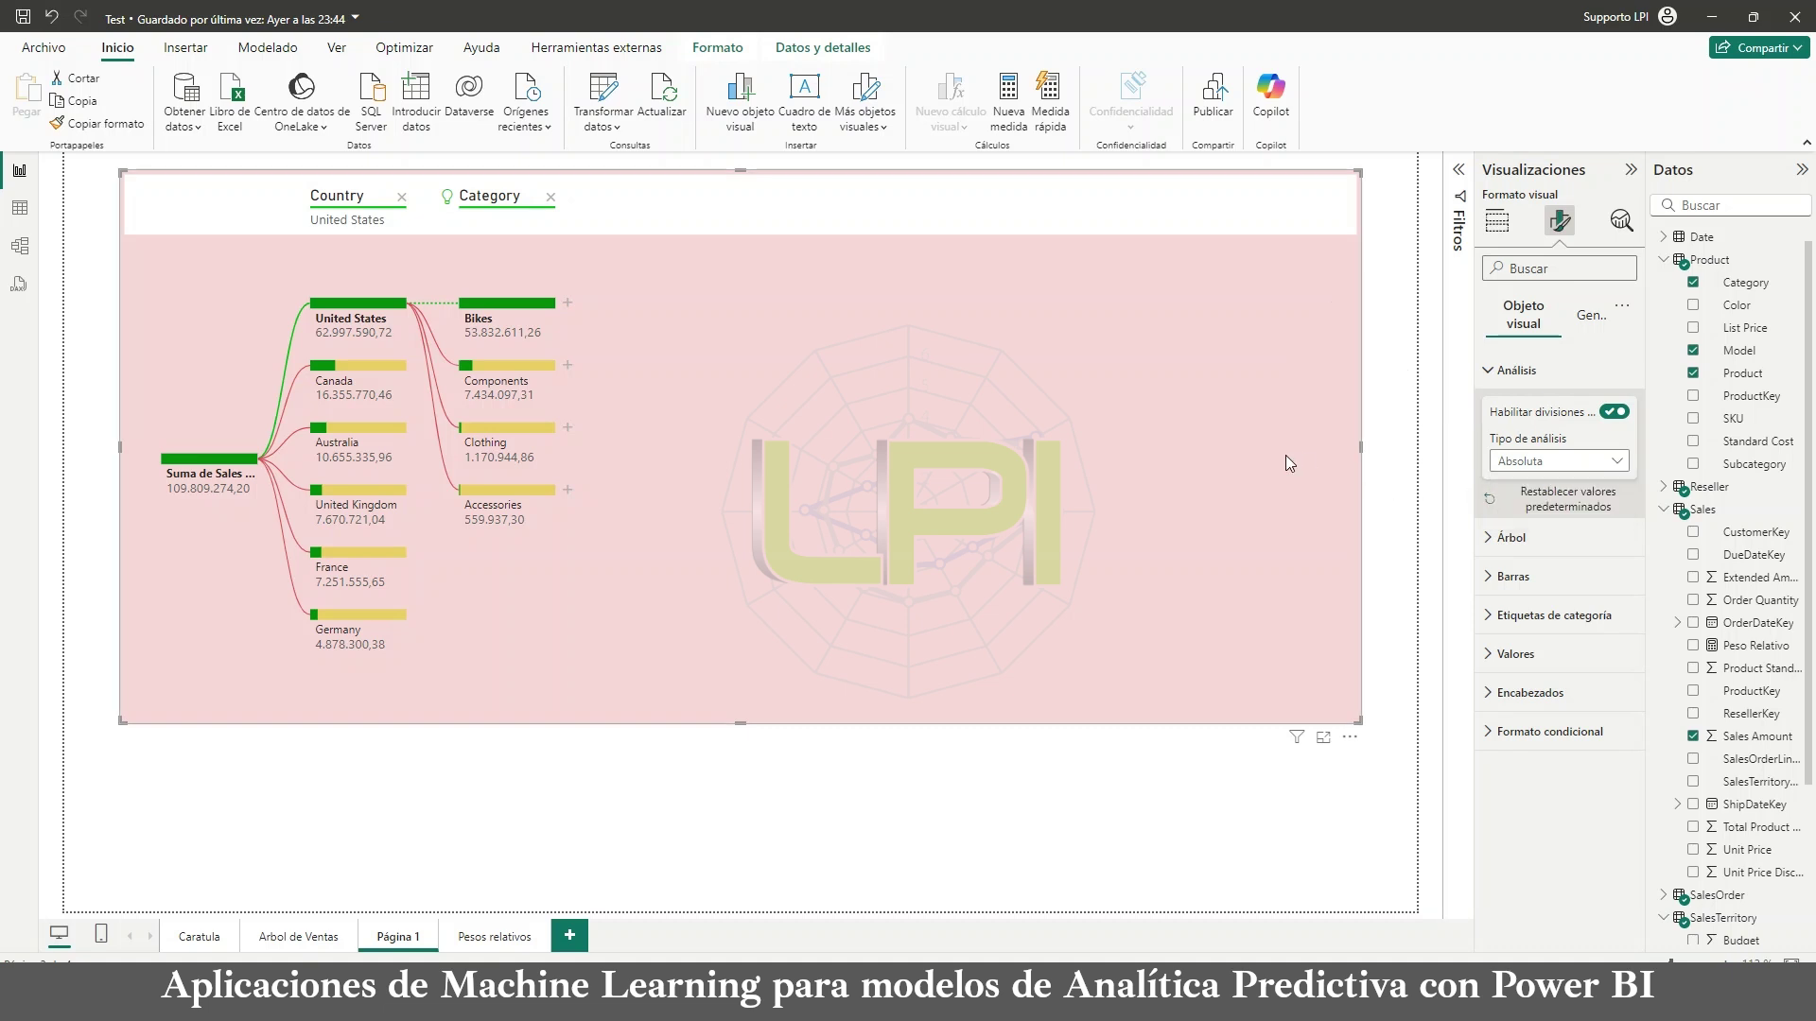
Step: Examine the category and model tables on the Pesos relativos page with the Country slicer on United States
left_click(484, 936)
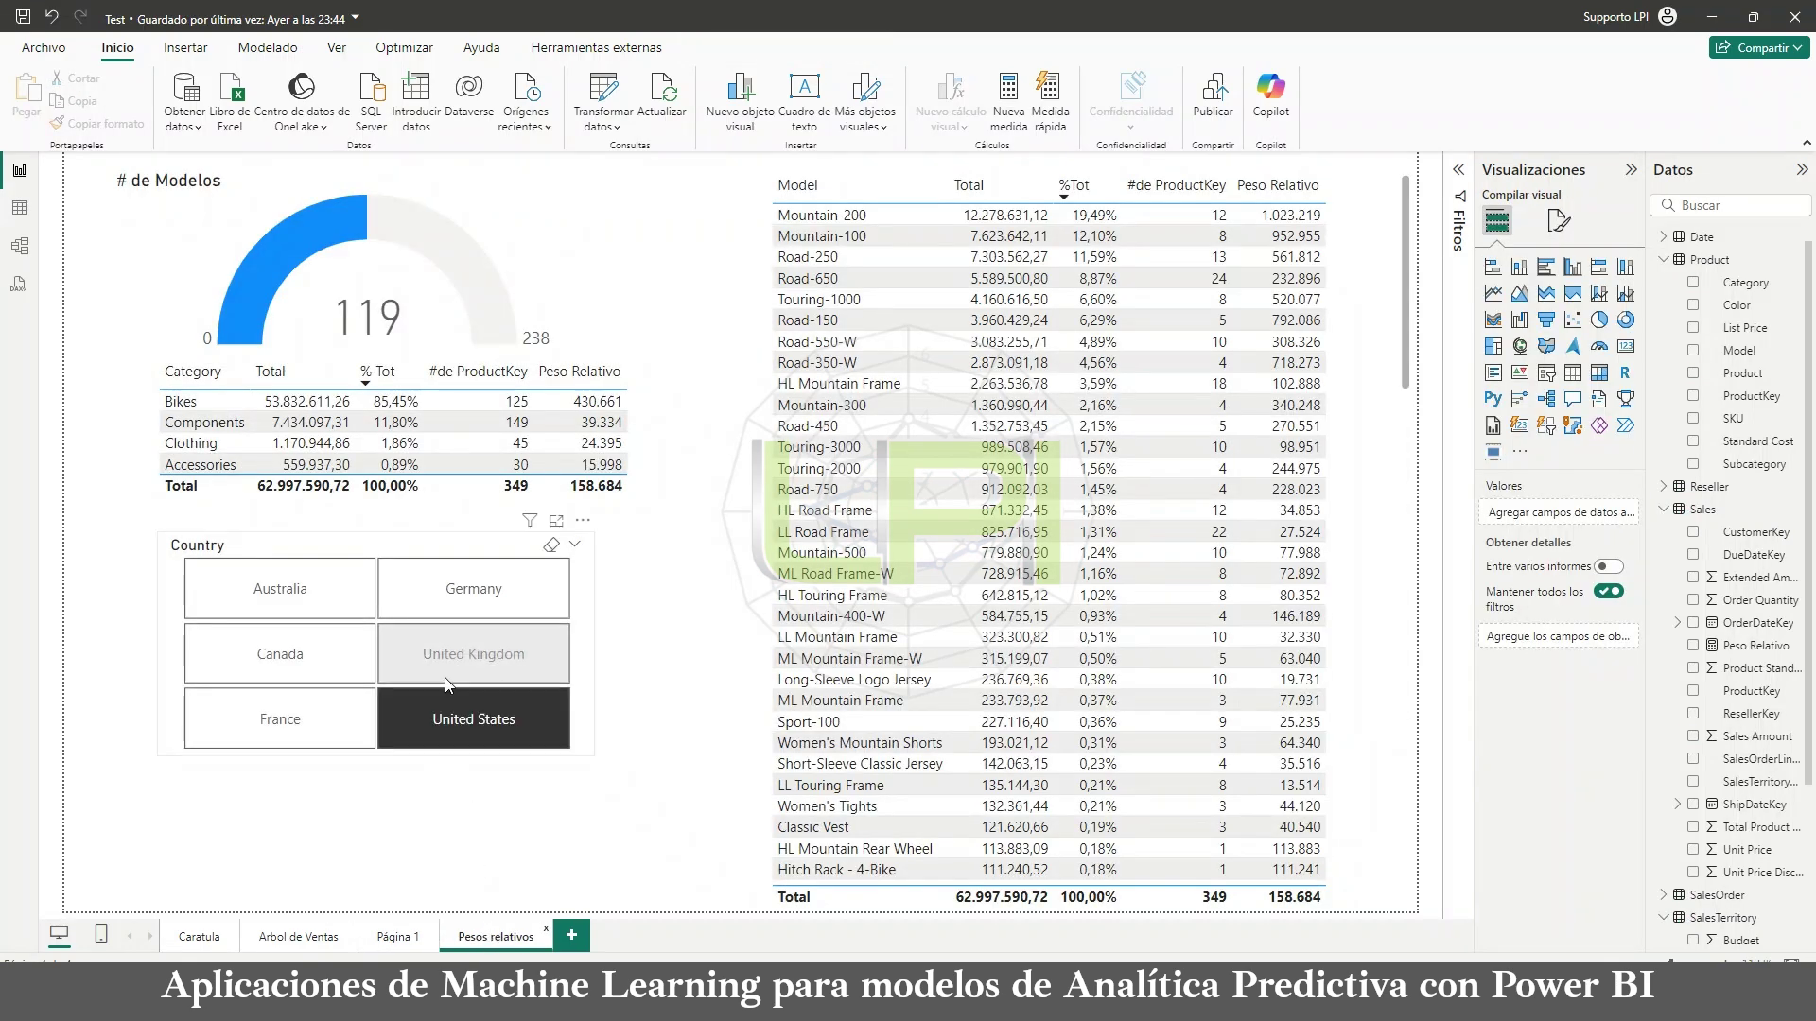
left_click(659, 458)
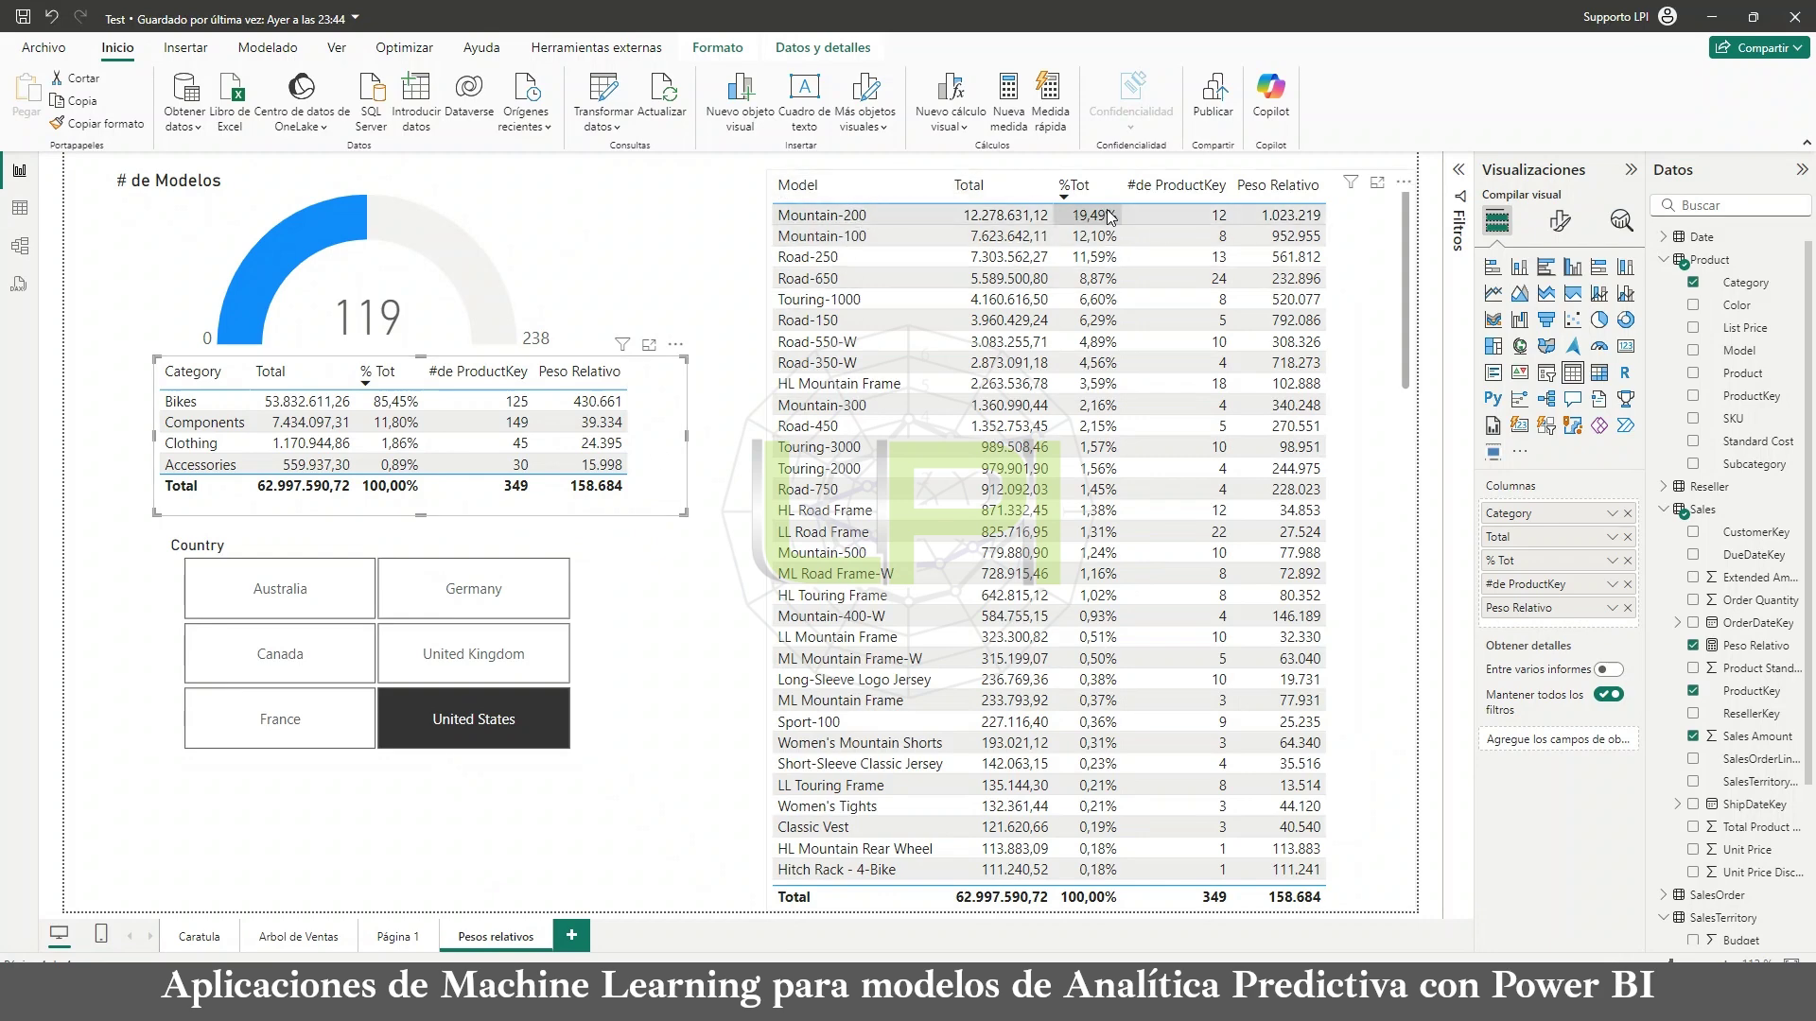
left_click(1365, 284)
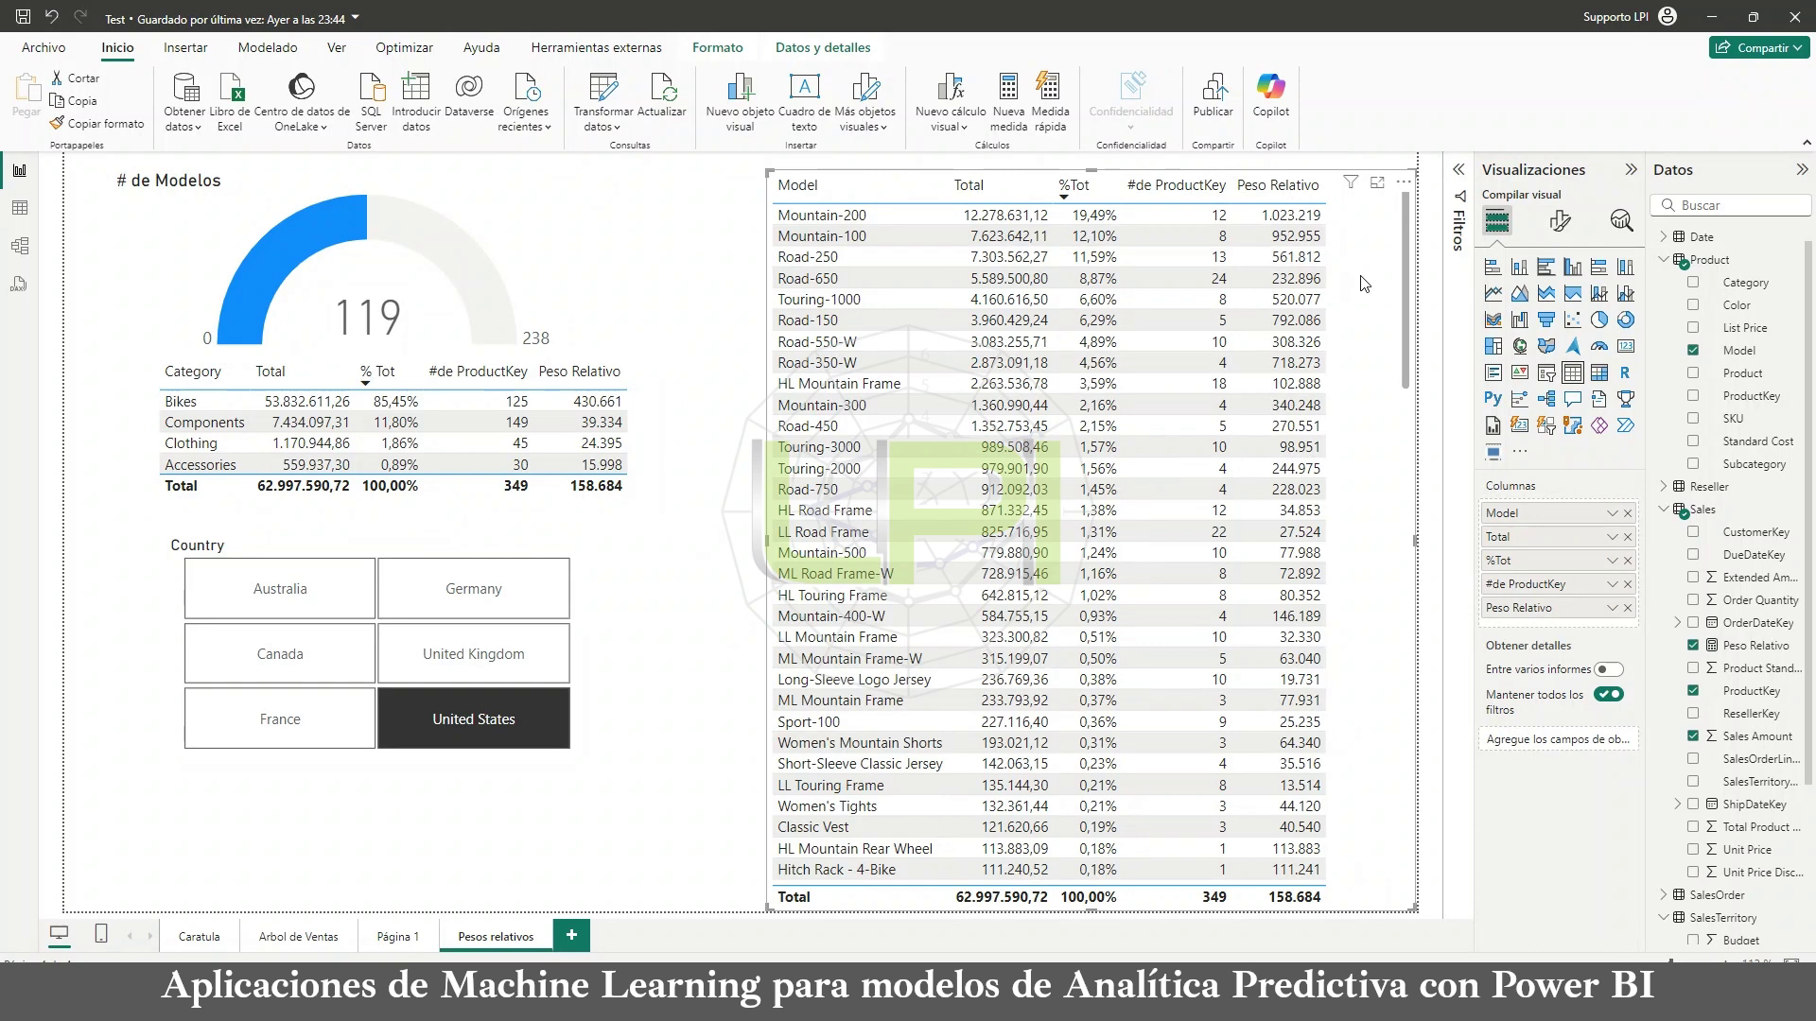
left_click(502, 723)
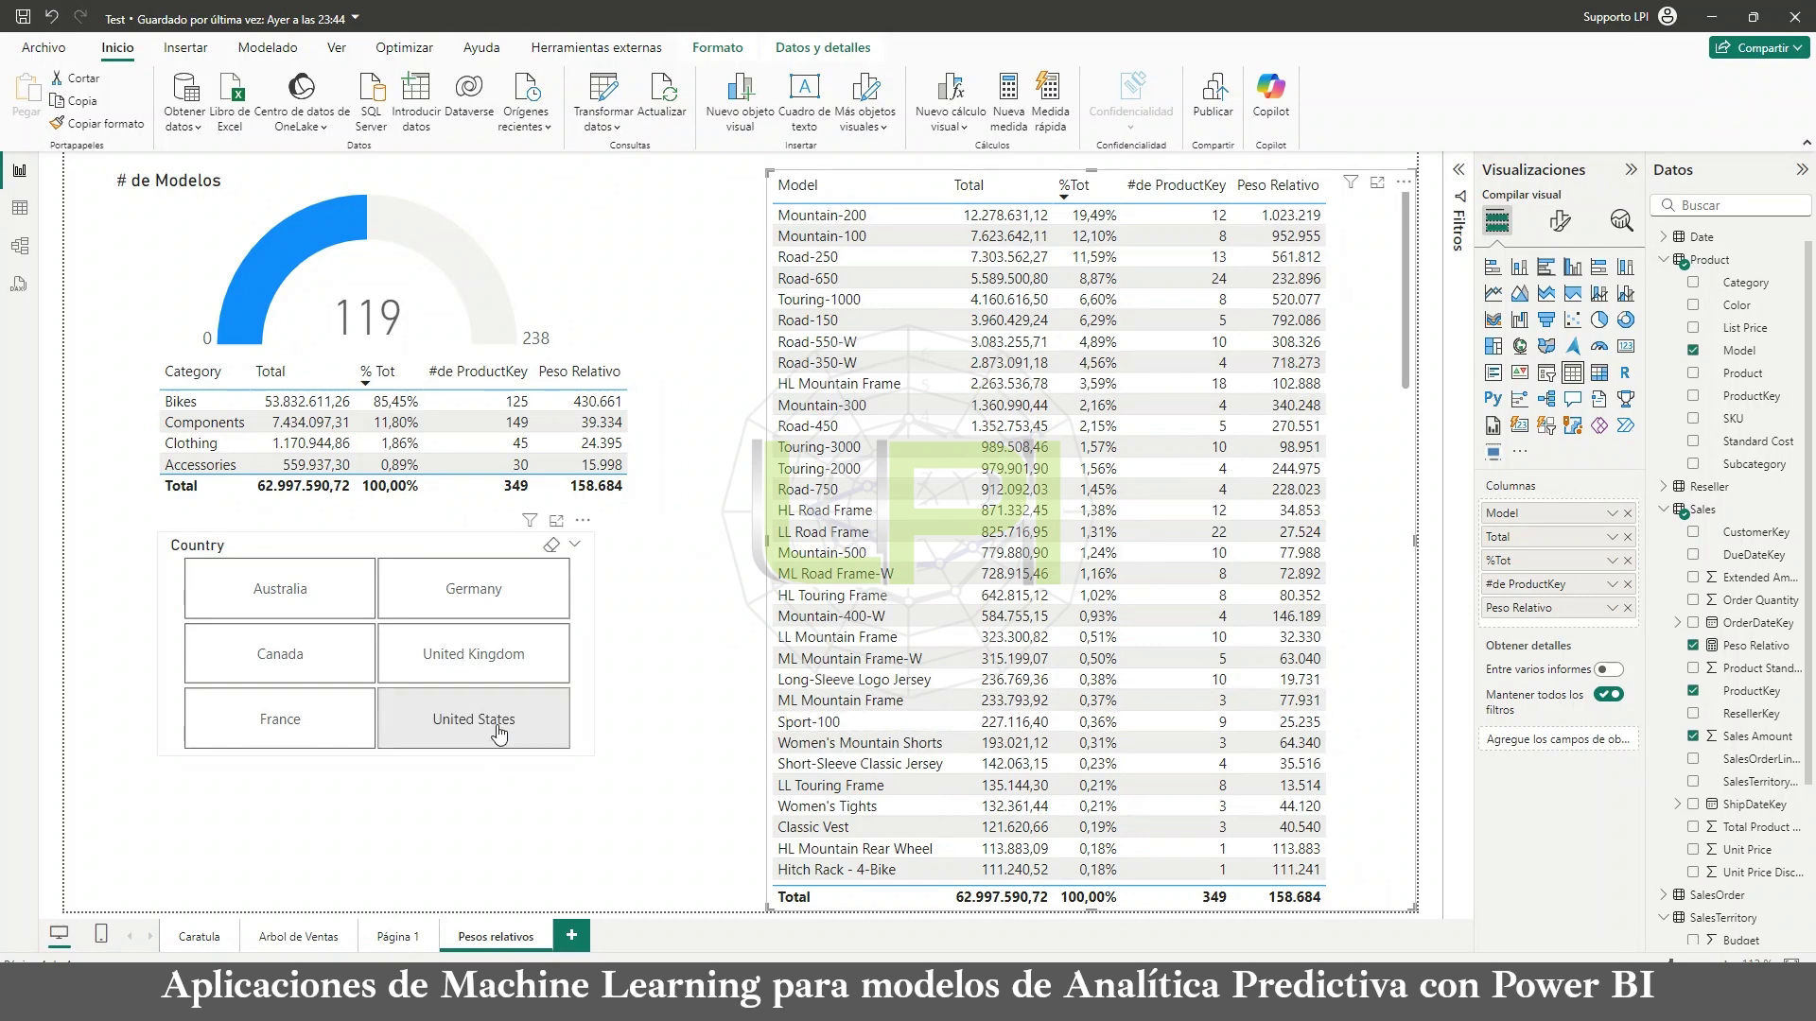
left_click(504, 728)
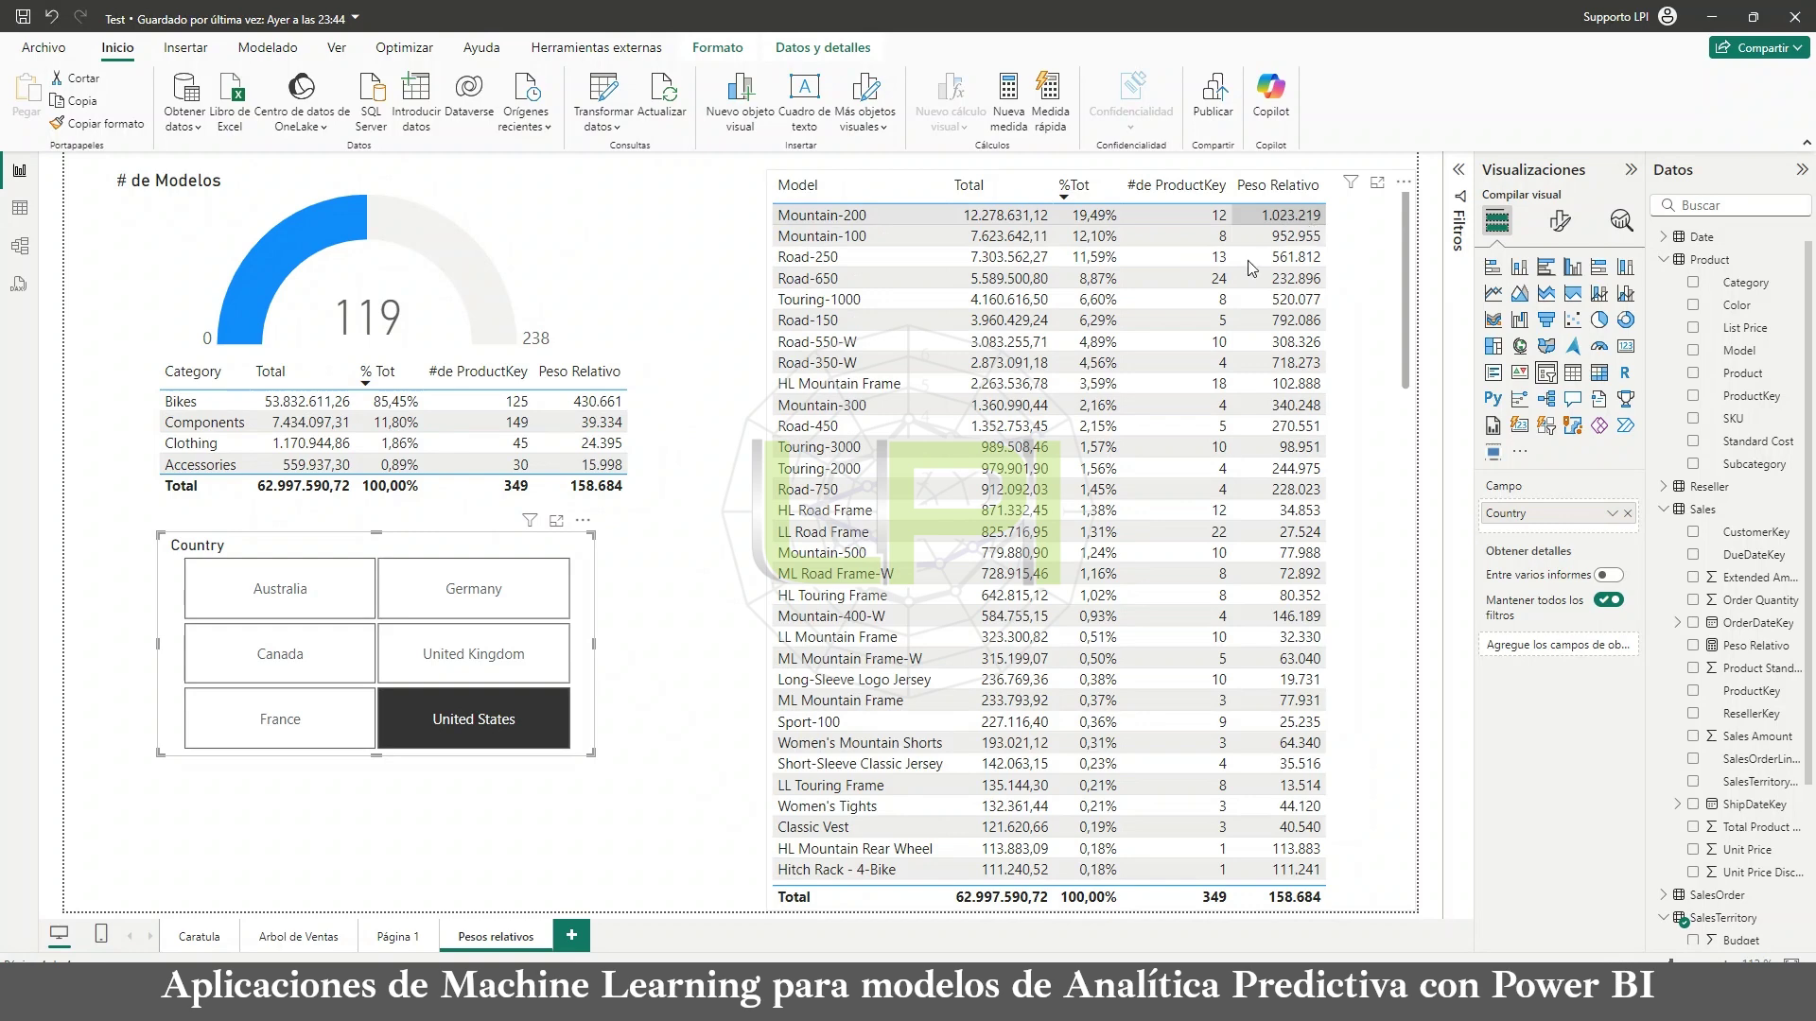
Step: Return to Página 1 and set the decomposition tree's analysis type to Relativa
left_click(416, 926)
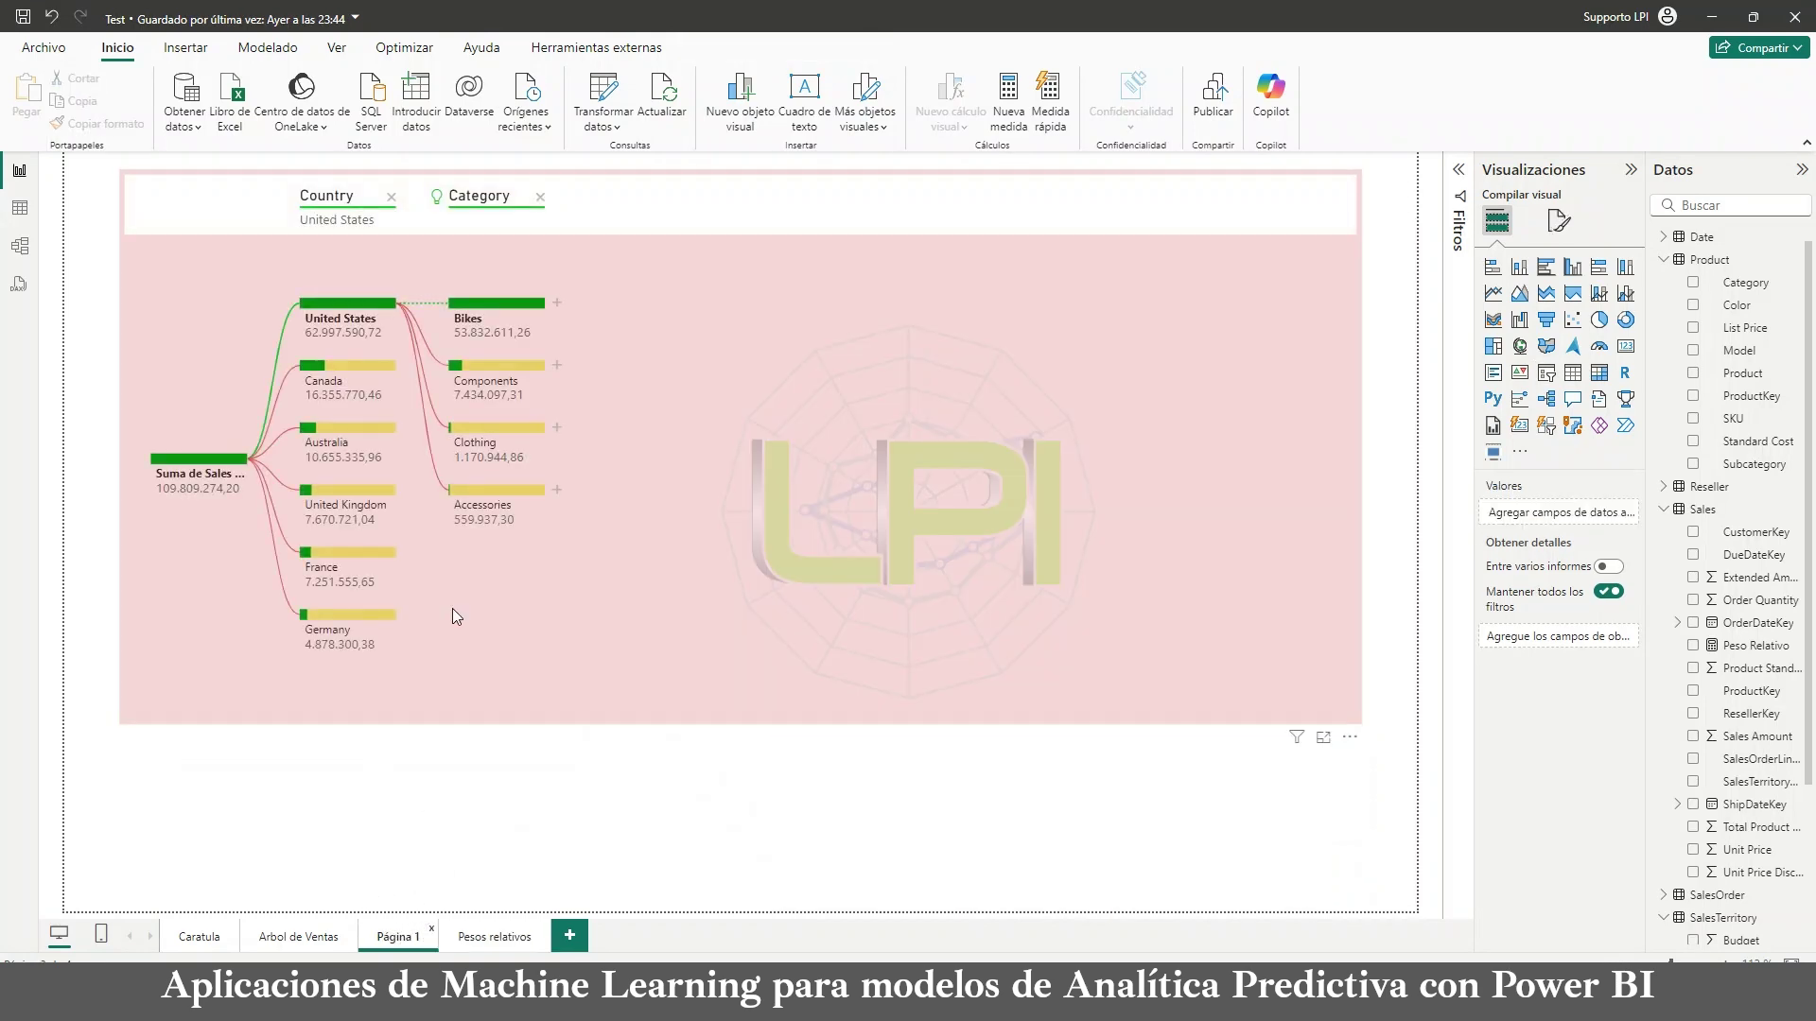
mouse_move(532, 307)
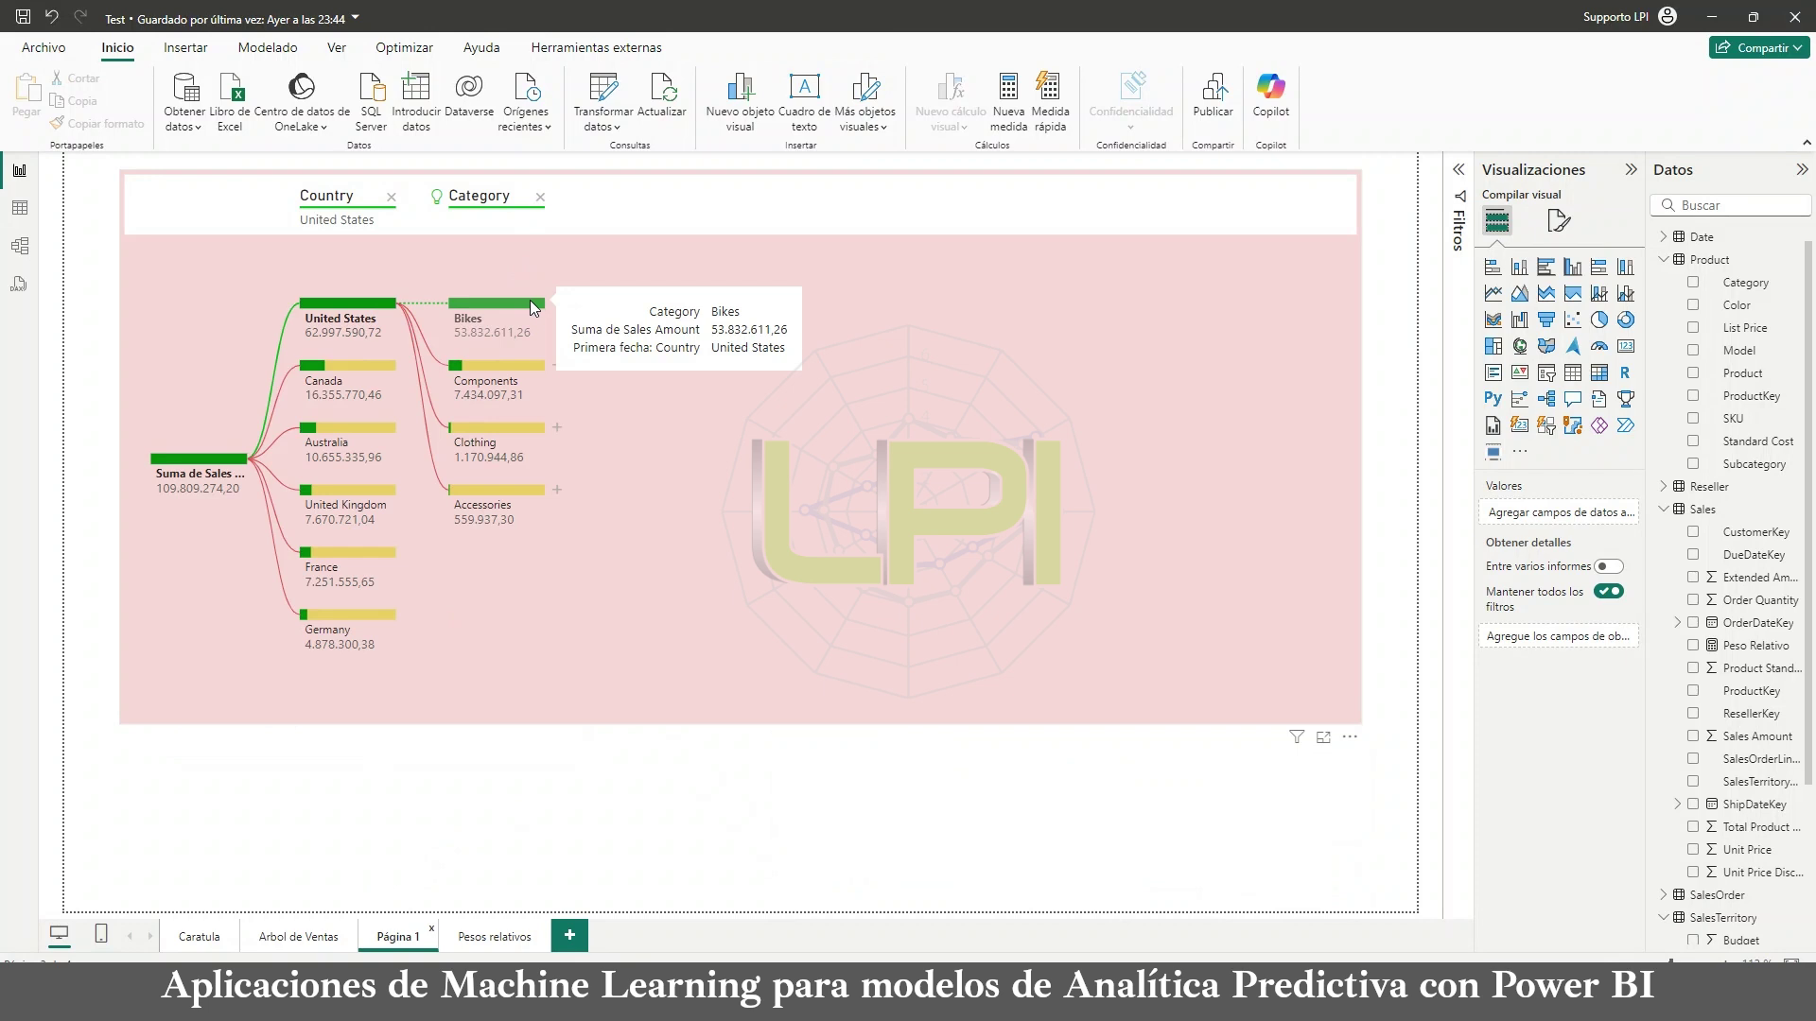
left_click(1064, 417)
left_click(1560, 223)
left_click(1522, 370)
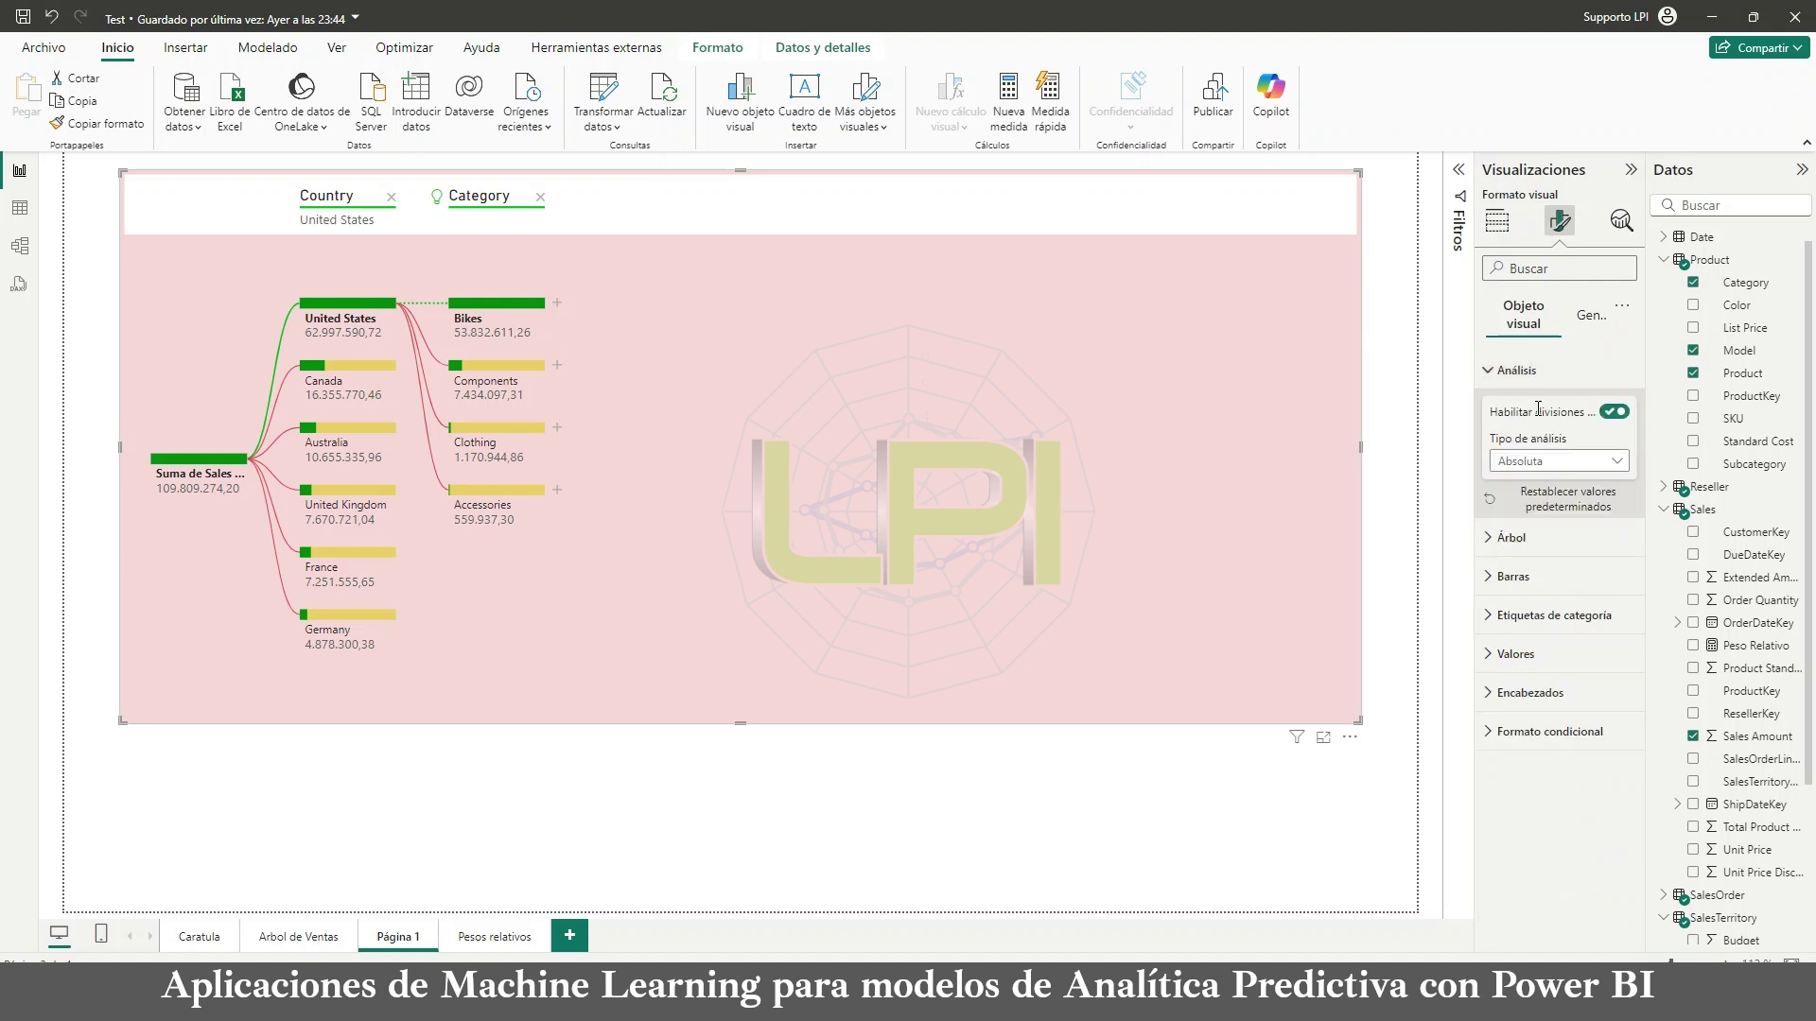
left_click(1559, 462)
left_click(1544, 507)
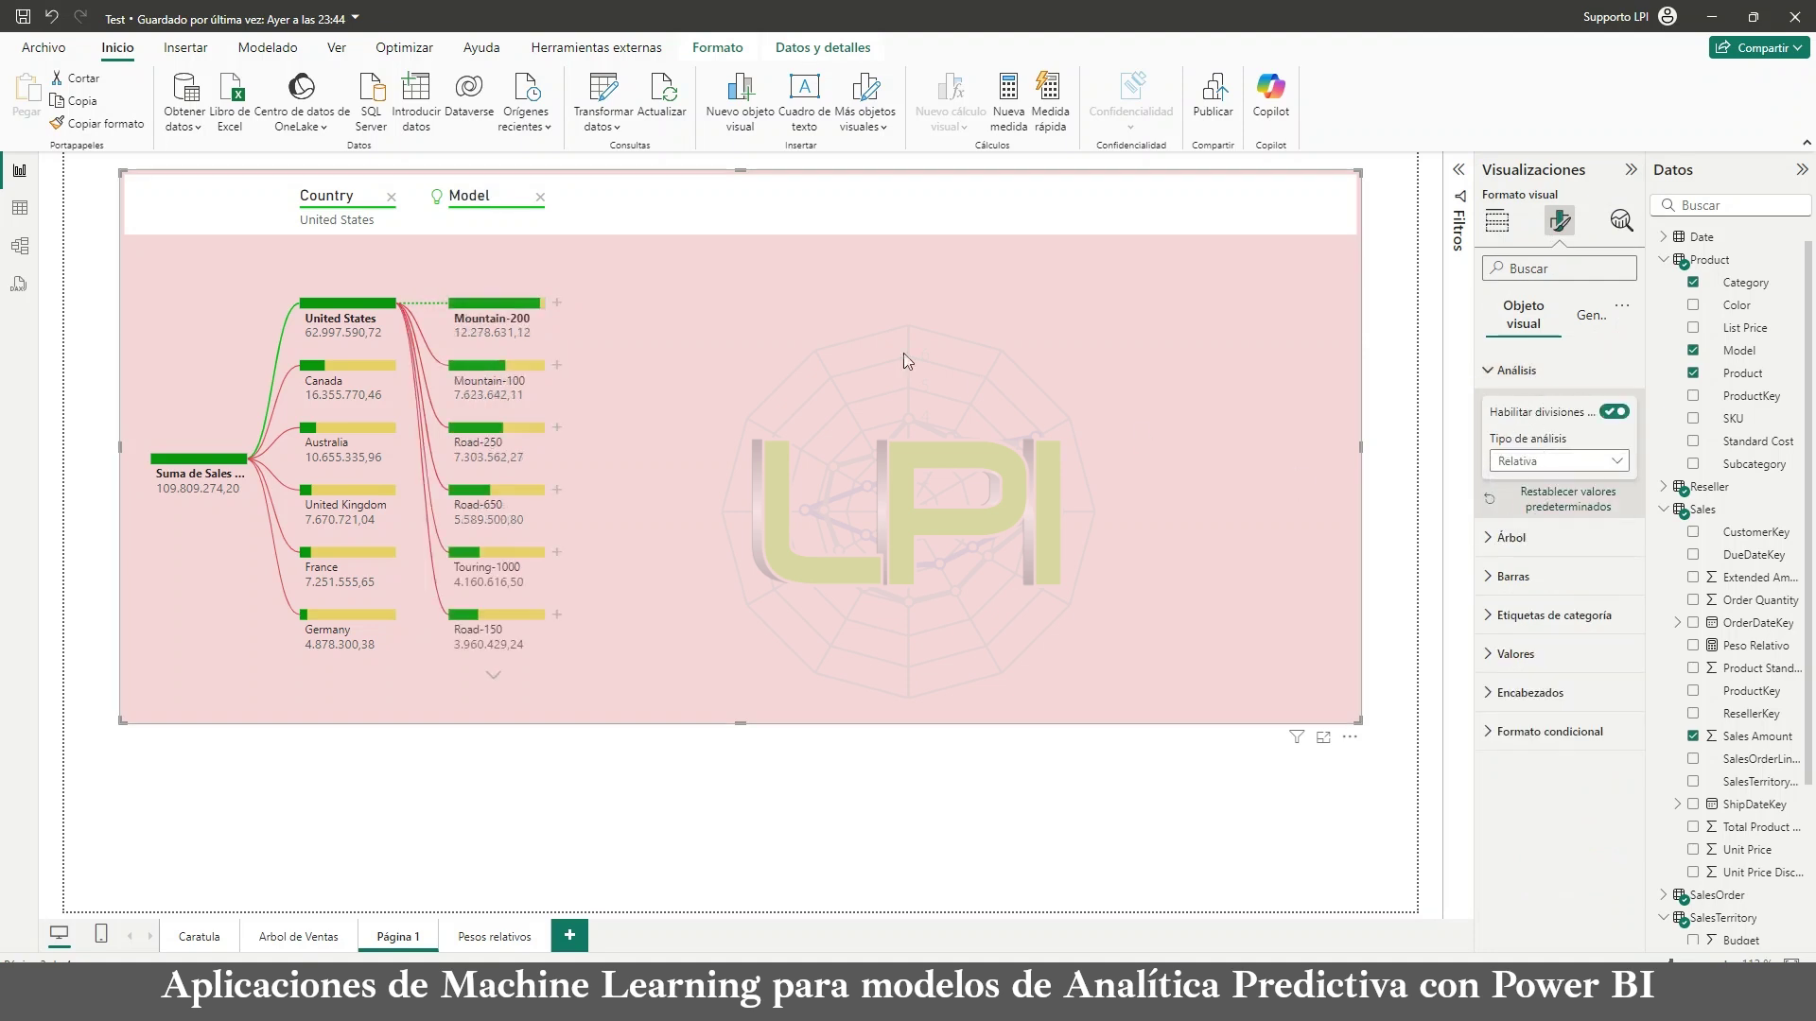
mouse_move(532, 305)
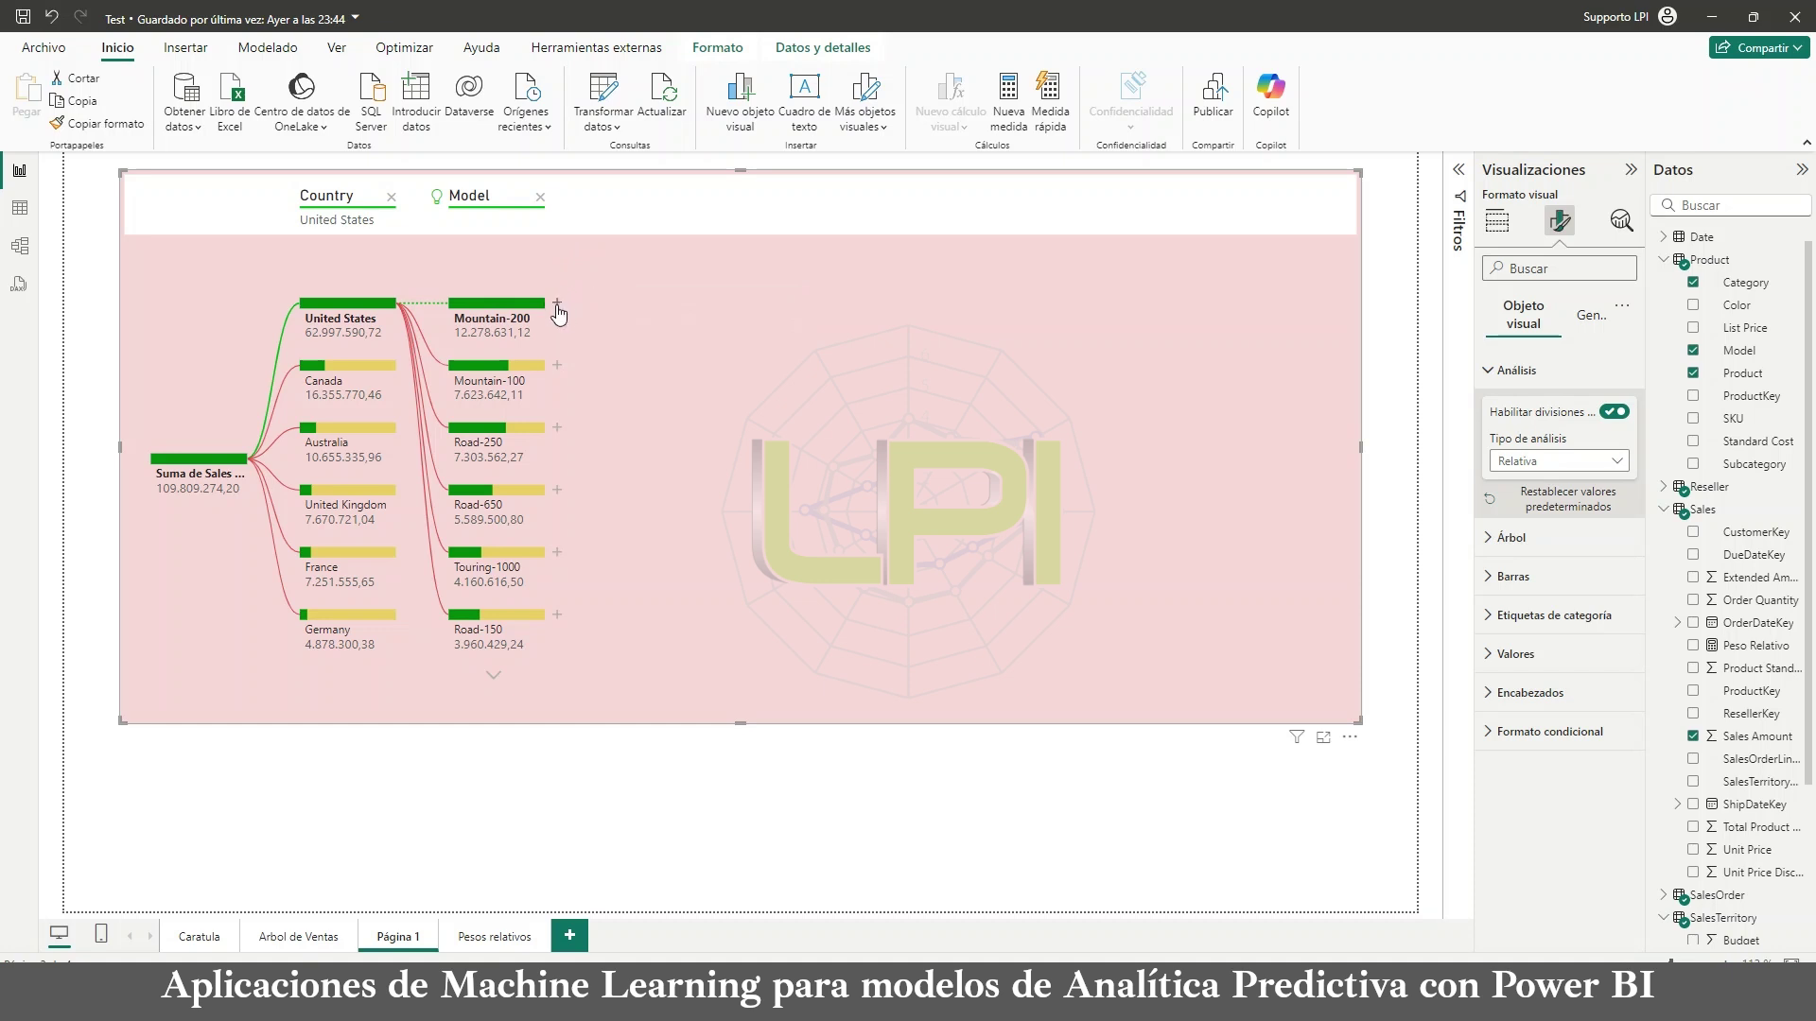
Step: Manually split the Mountain-200 node by Category, its Bikes node by Business Type, and the first business type by Product
left_click(557, 304)
left_click(635, 409)
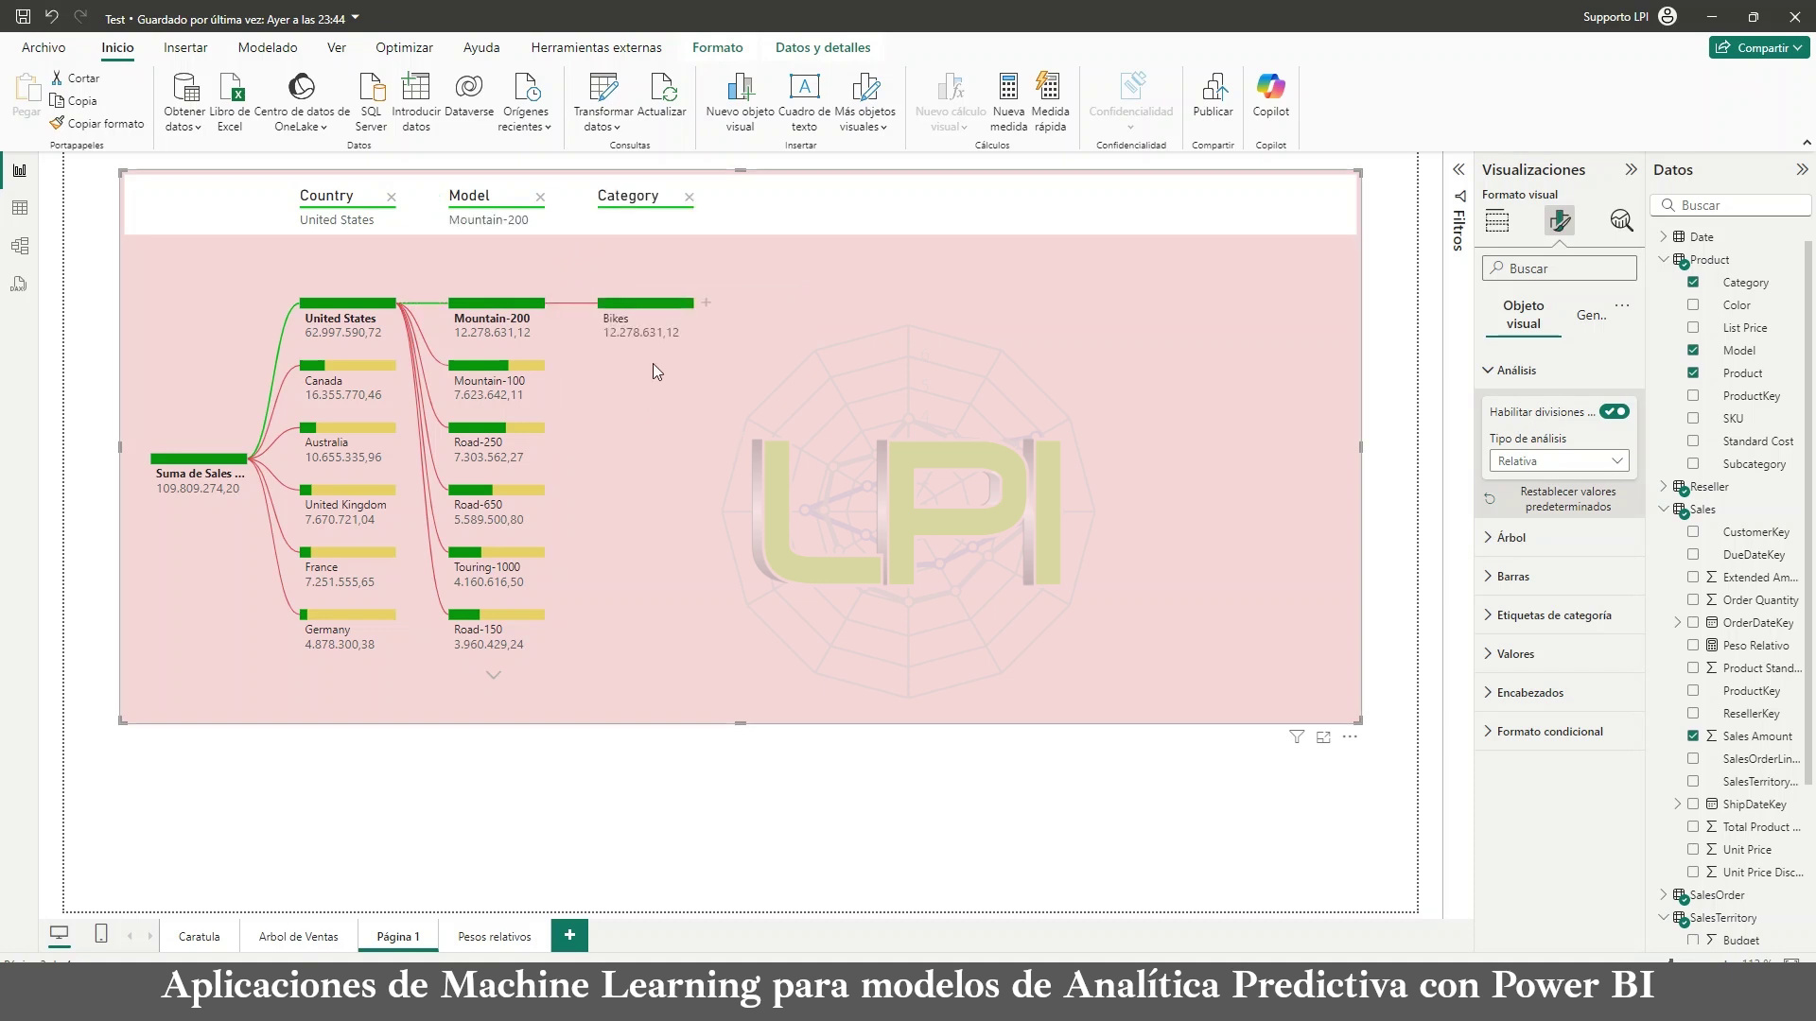
left_click(702, 303)
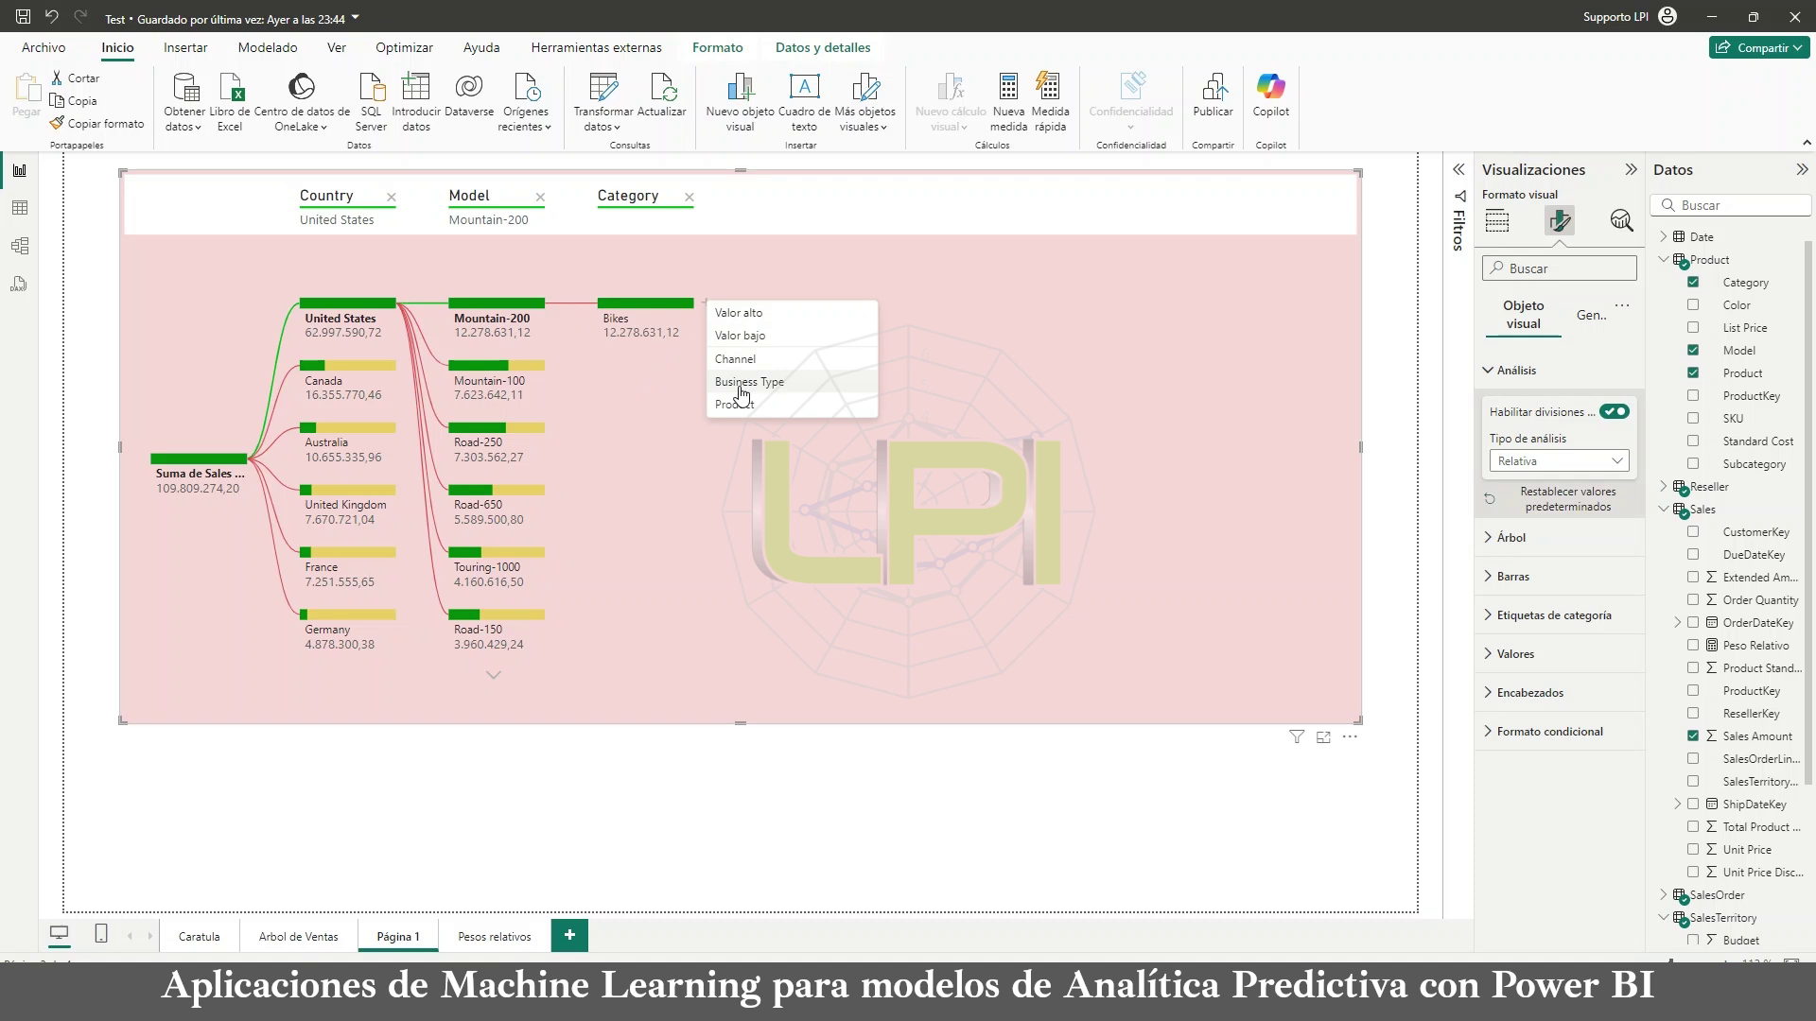
left_click(743, 382)
left_click(854, 302)
left_click(869, 382)
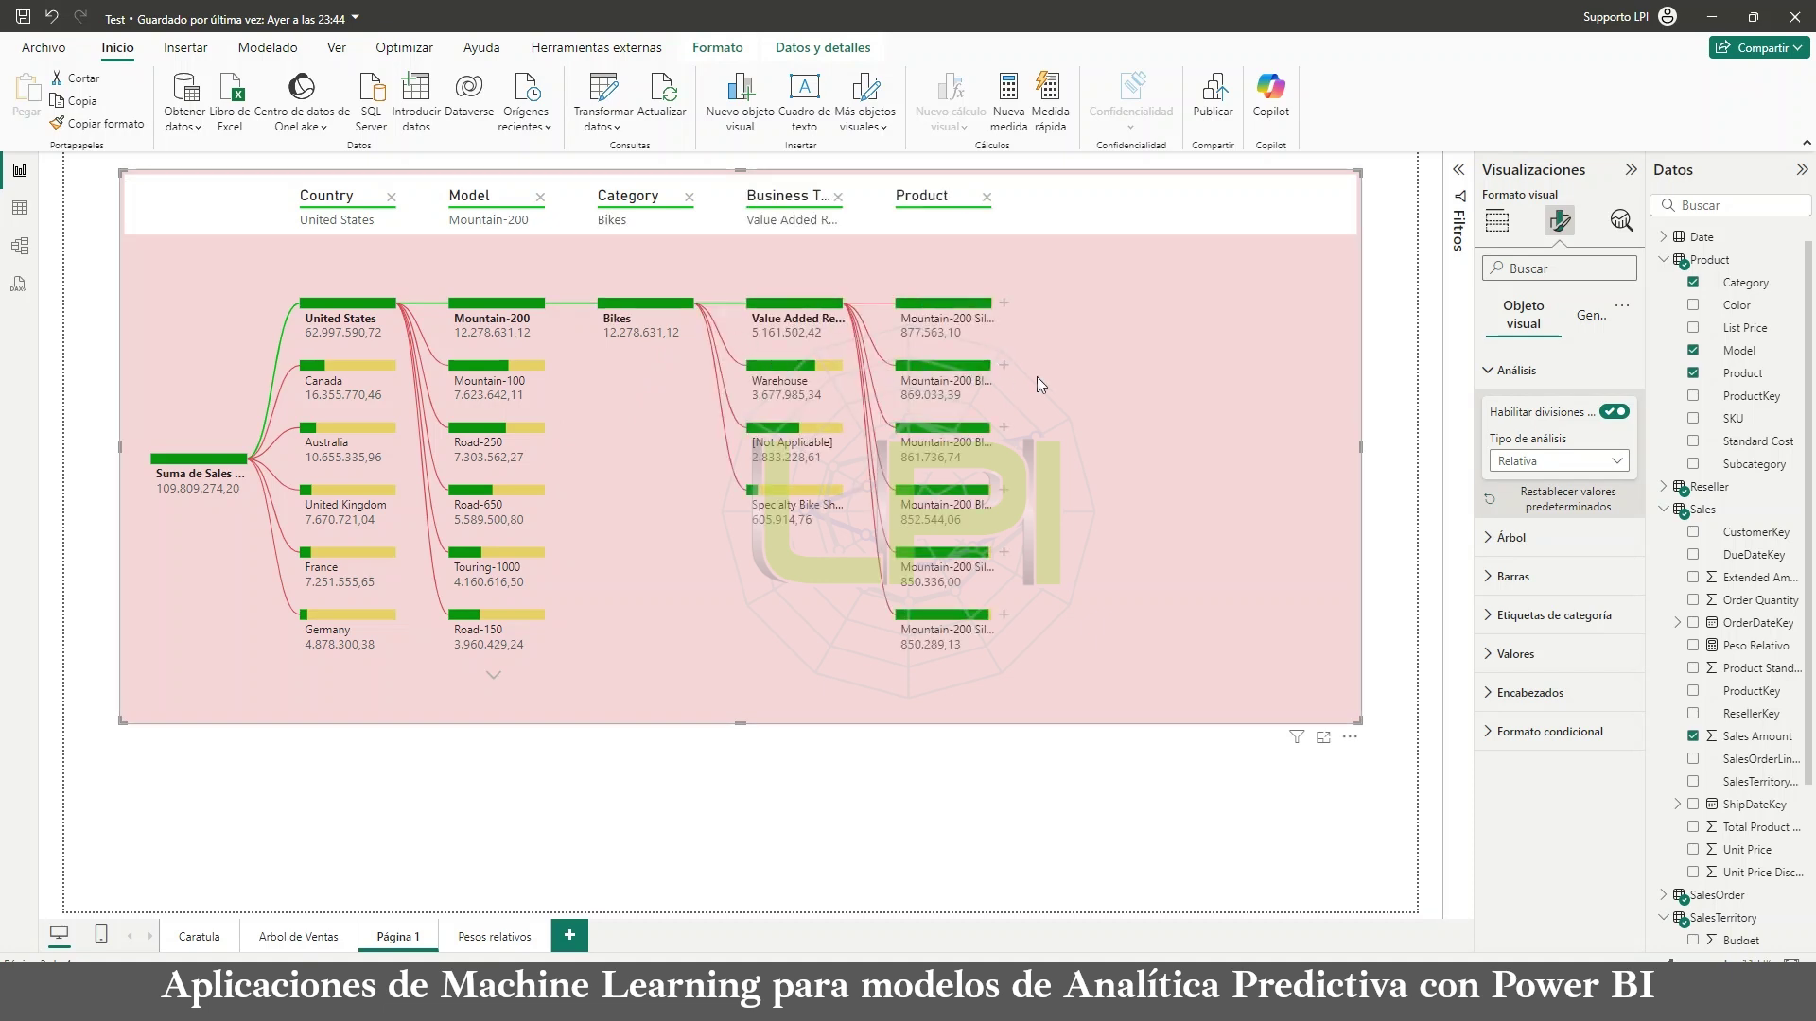
Step: Remove all levels after Model and split the Mountain-200 node with the automatic Valor alto option
mouse_move(683, 201)
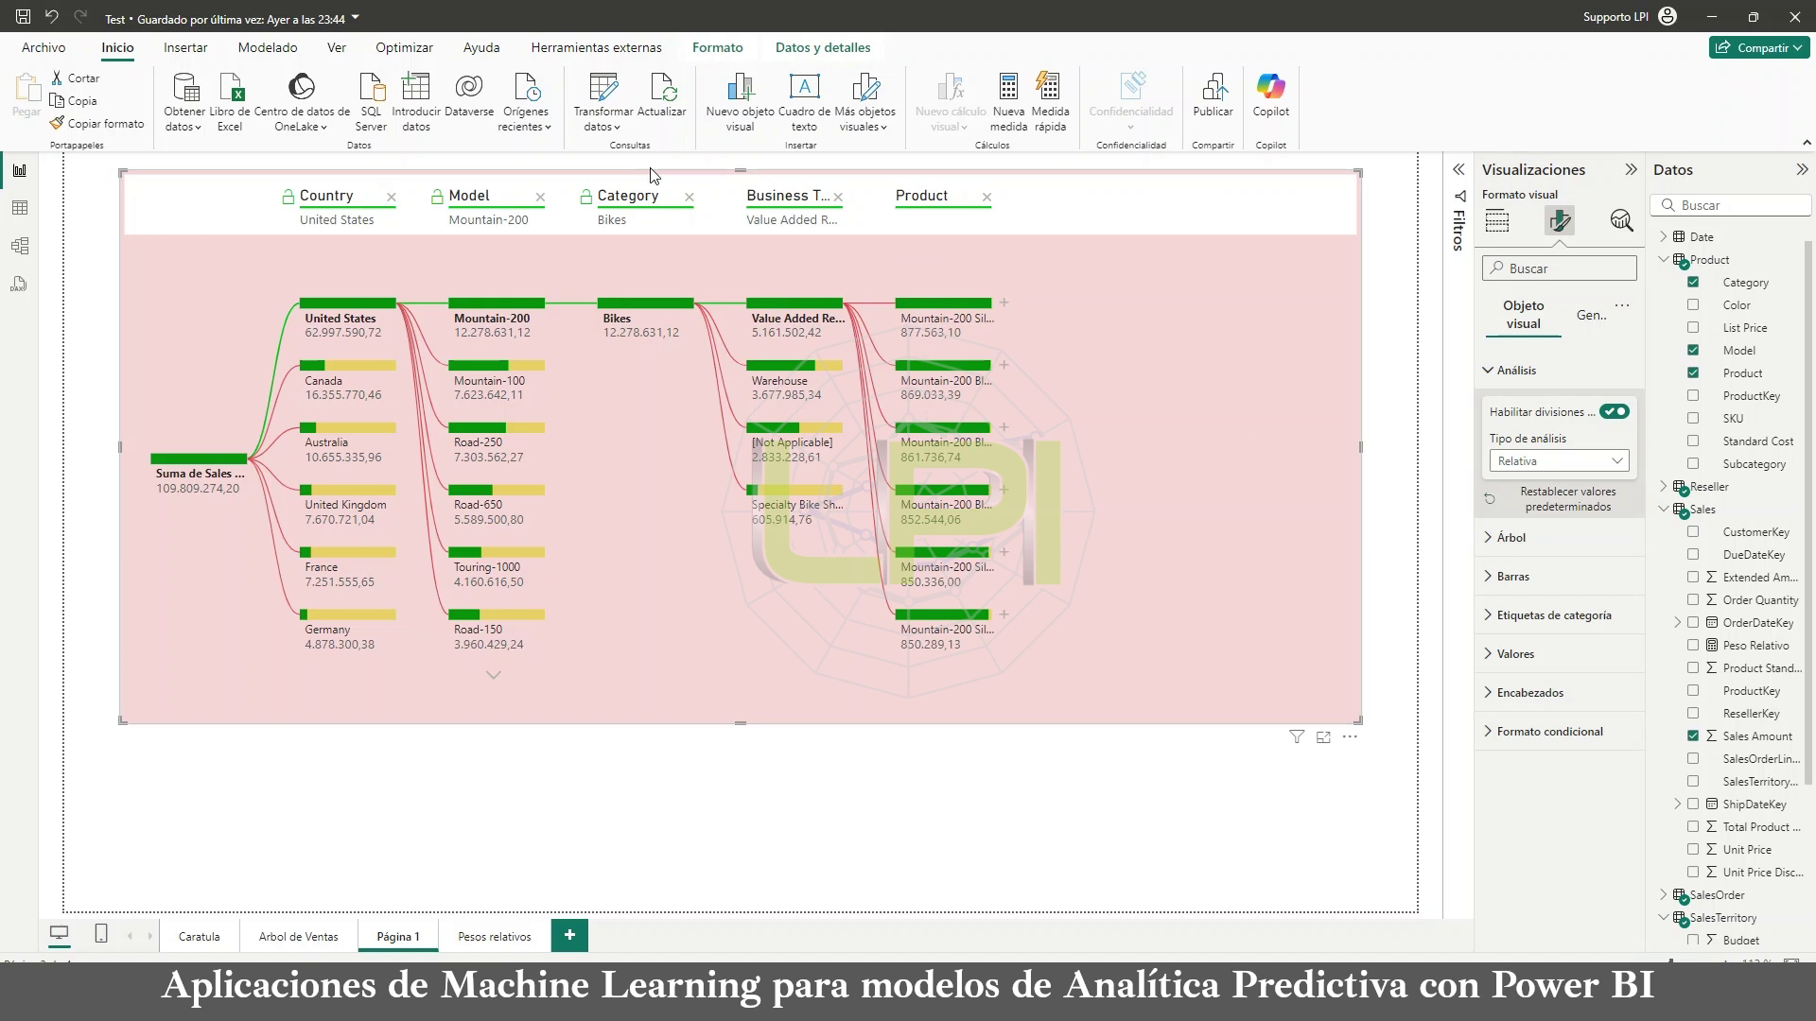
left_click(689, 198)
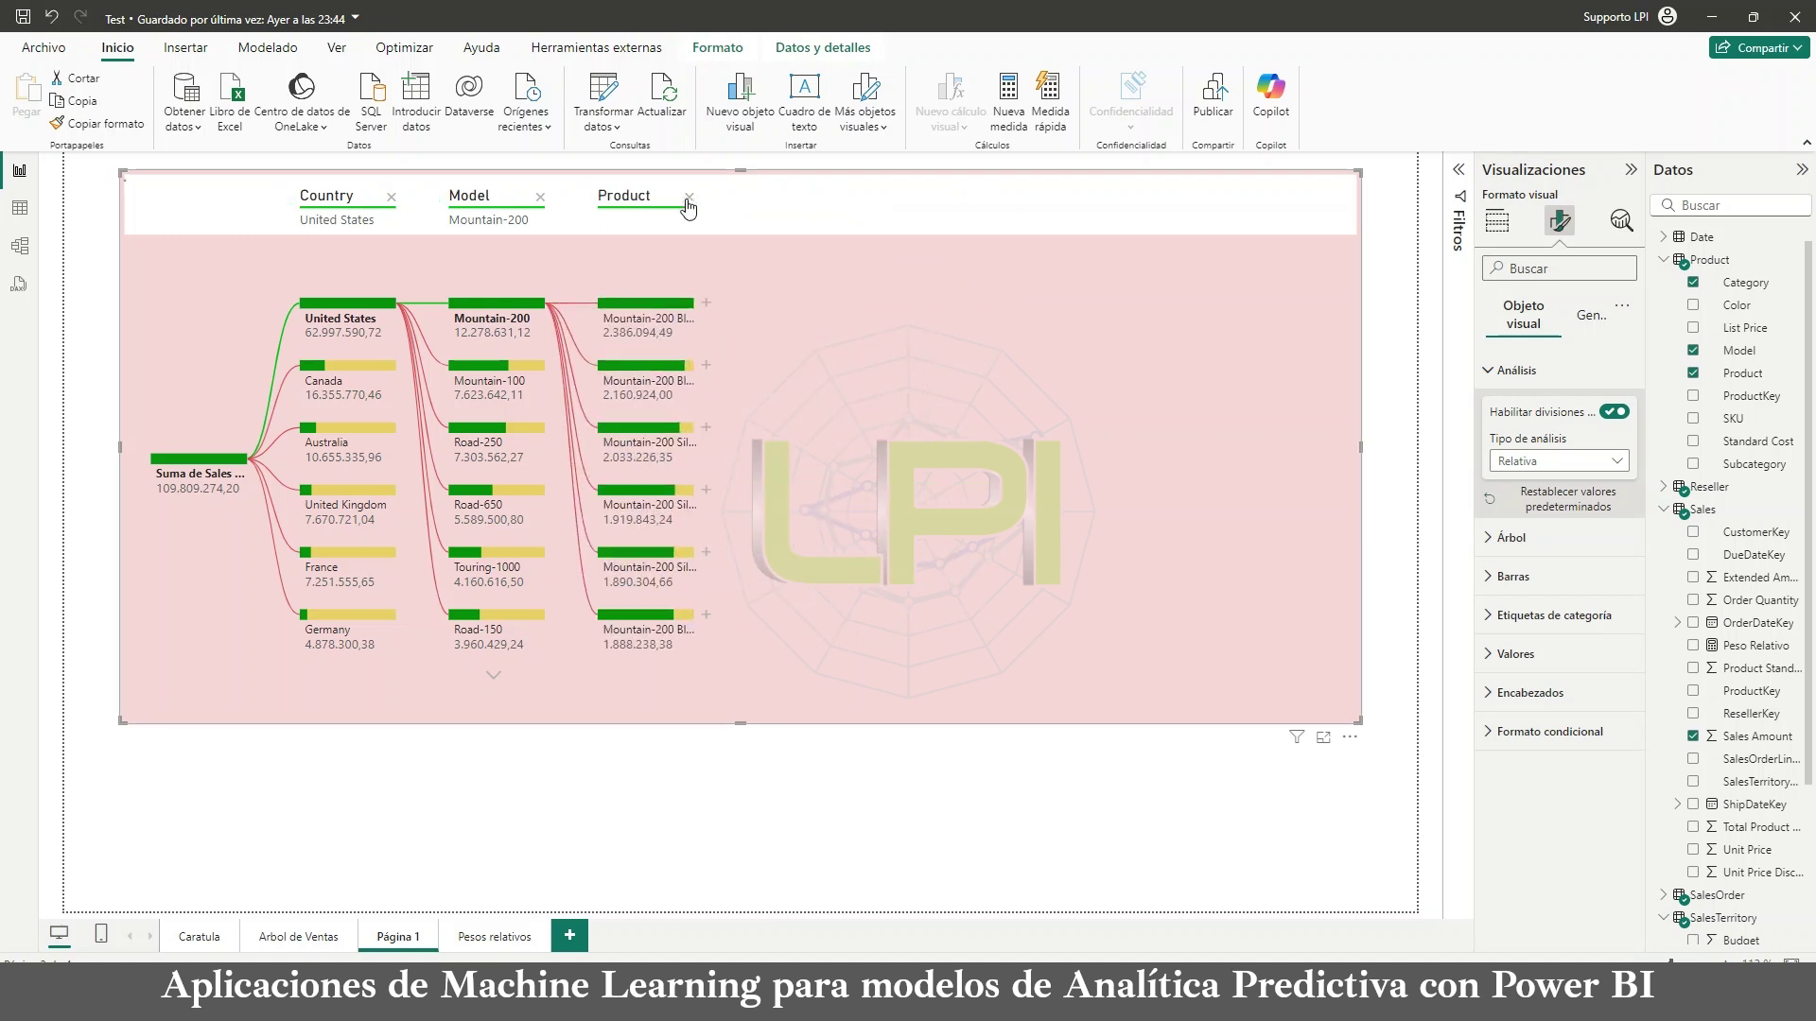
left_click(691, 204)
left_click(559, 309)
left_click(594, 312)
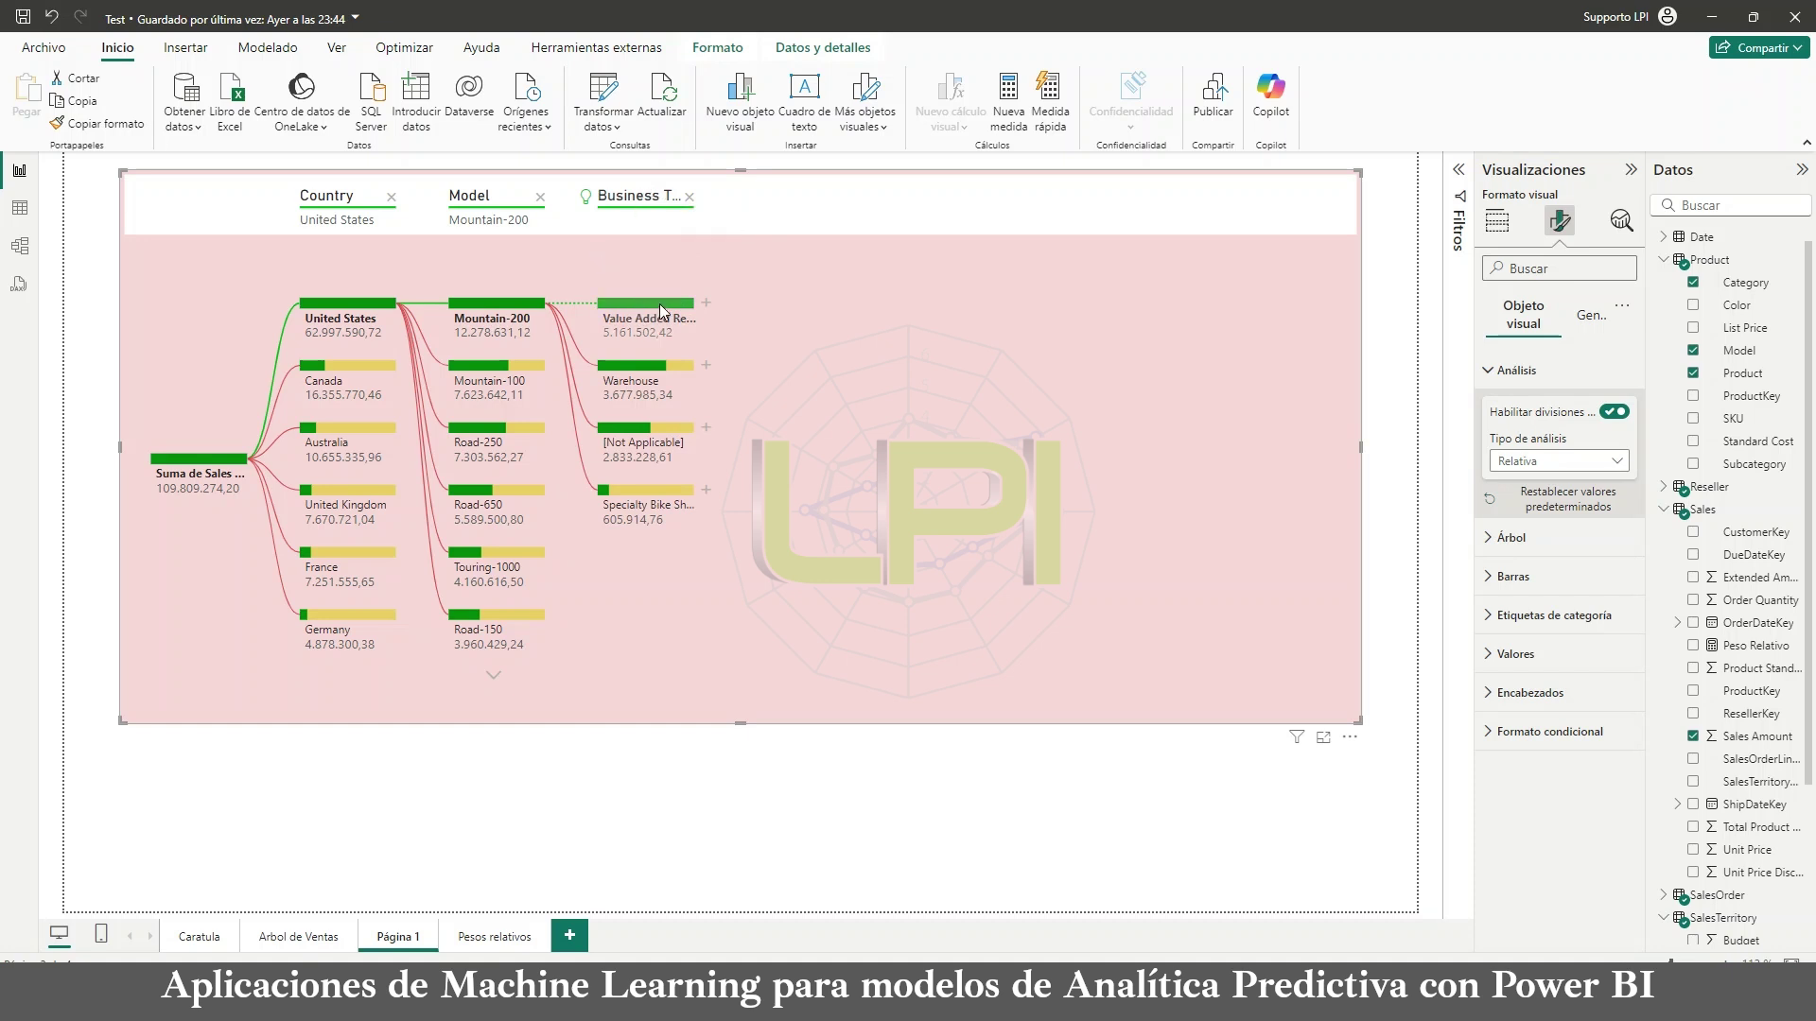
mouse_move(660, 304)
Step: Compare the relative Valor alto split of Mountain-200 between the United States and Canada branches, ending on United States
mouse_move(522, 306)
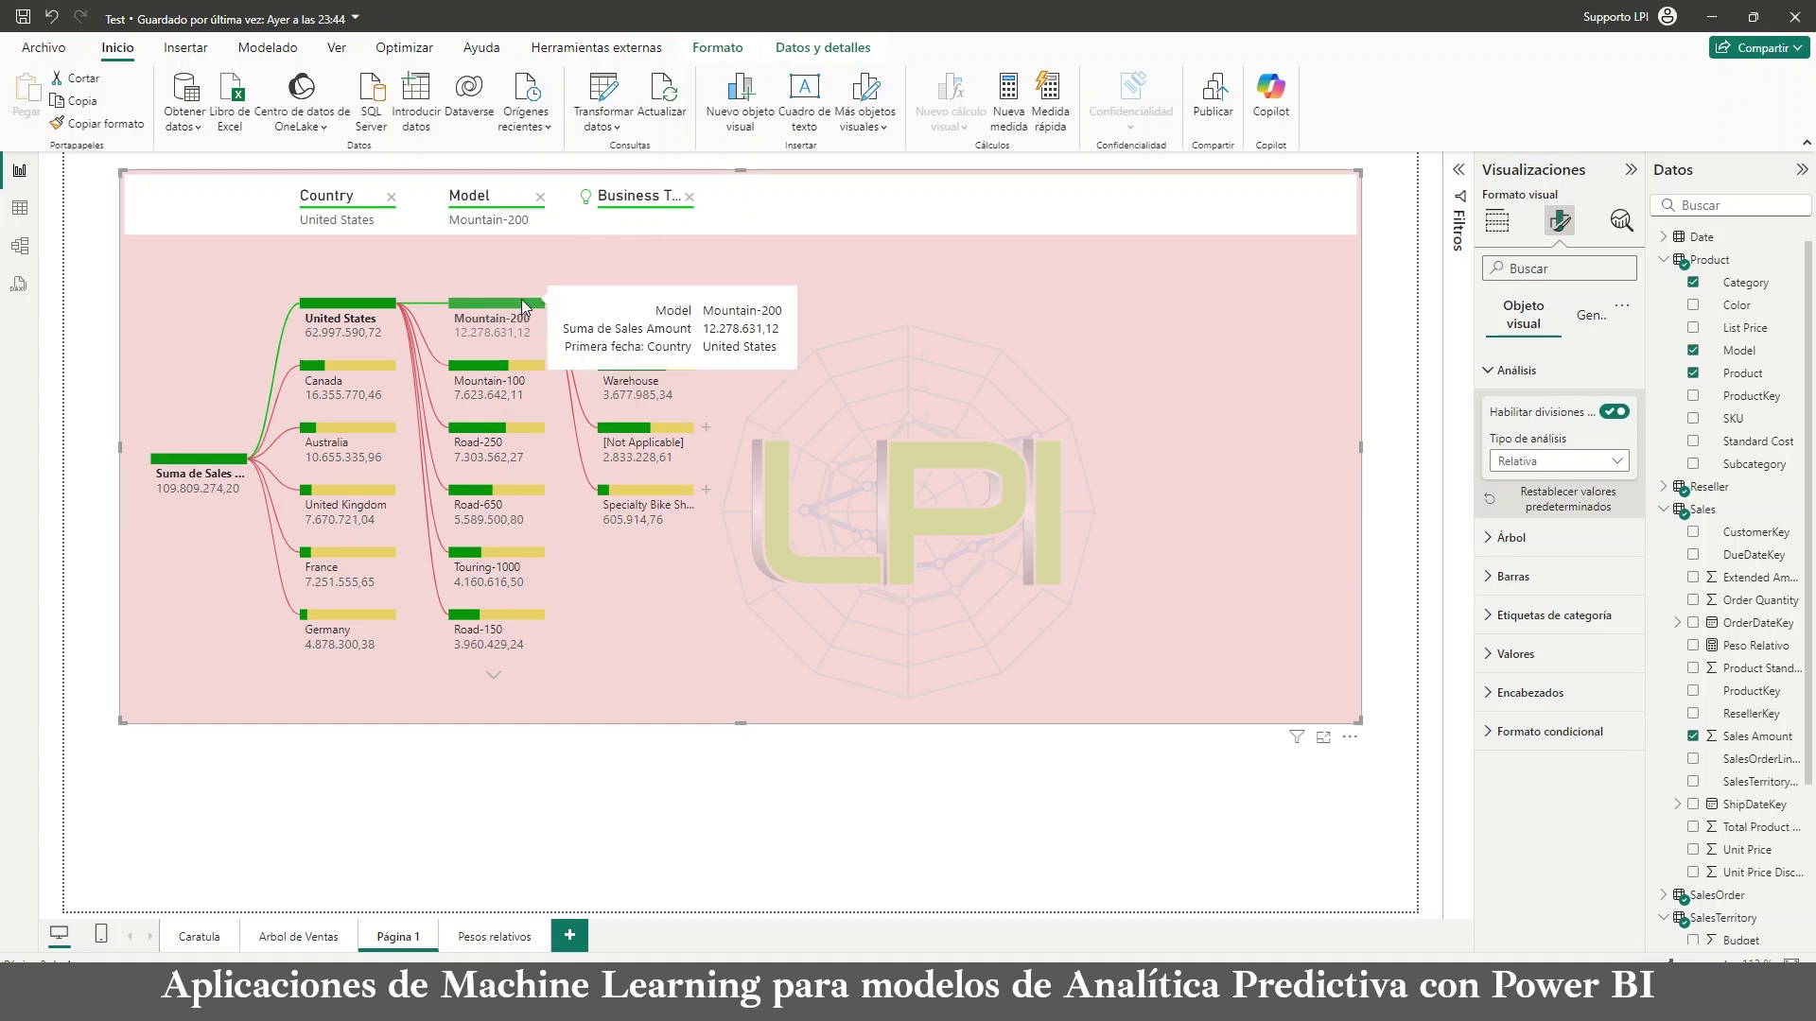
mouse_move(383, 309)
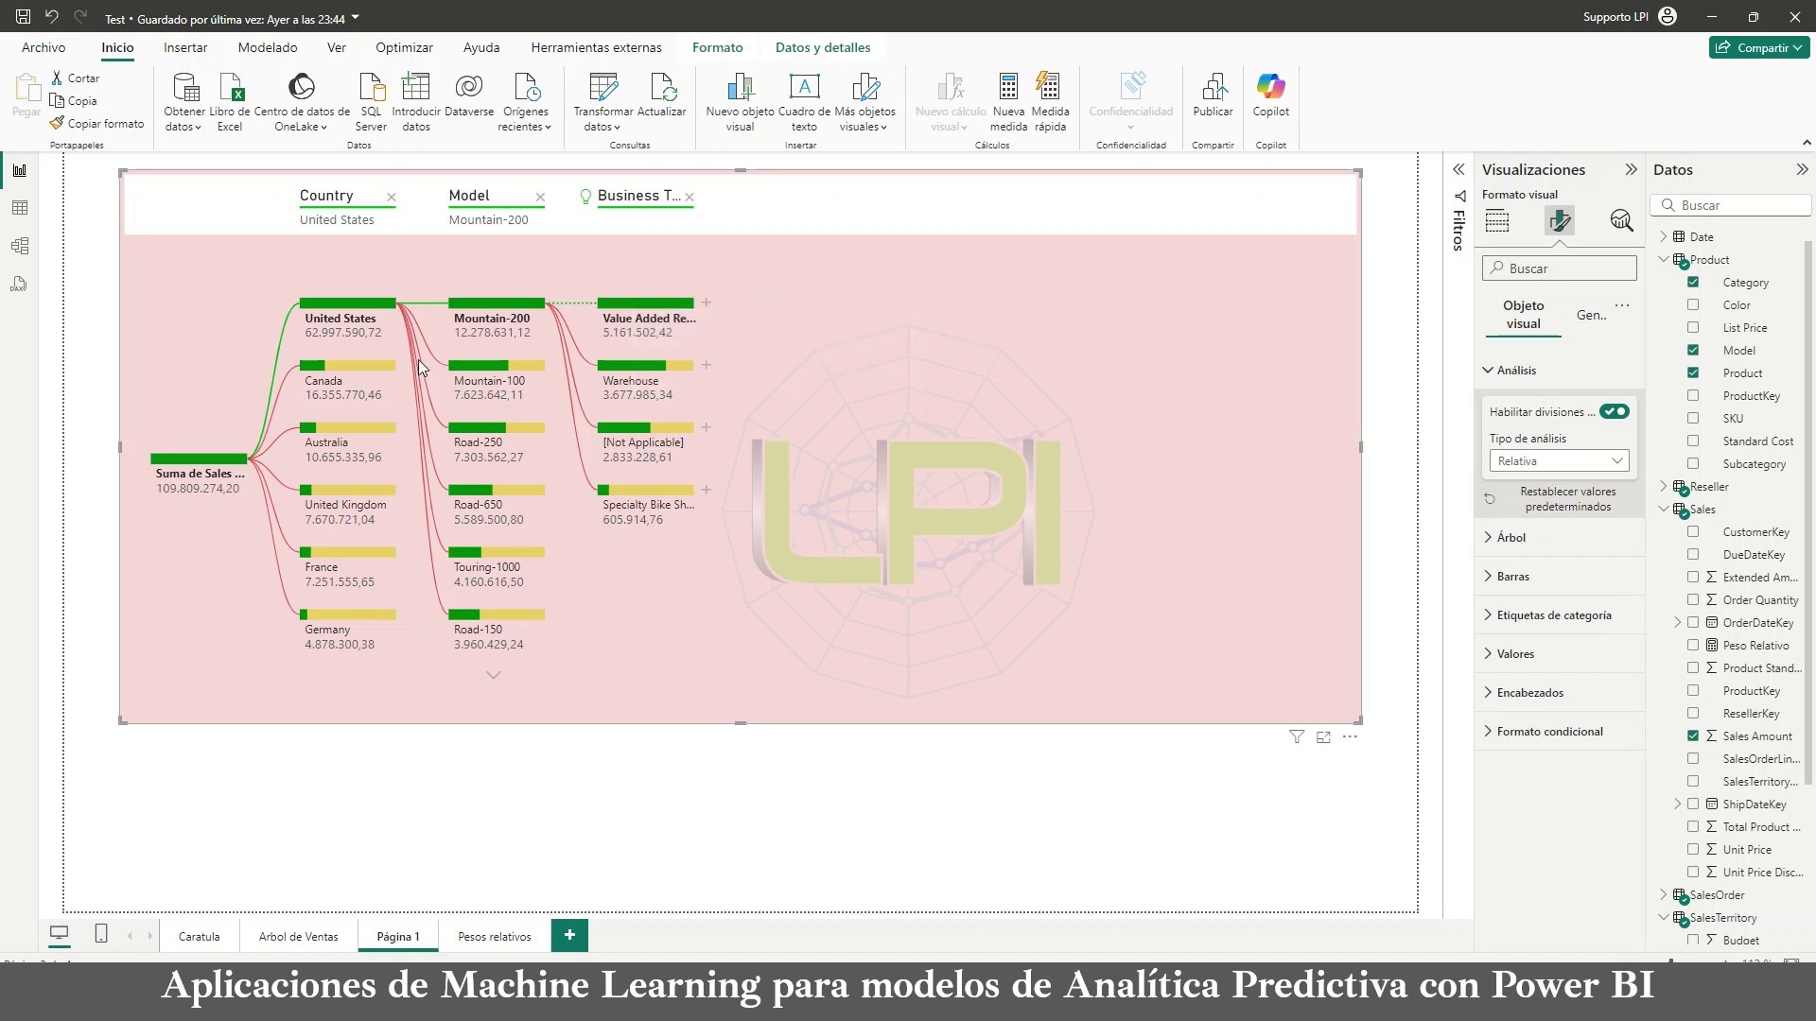
left_click(365, 365)
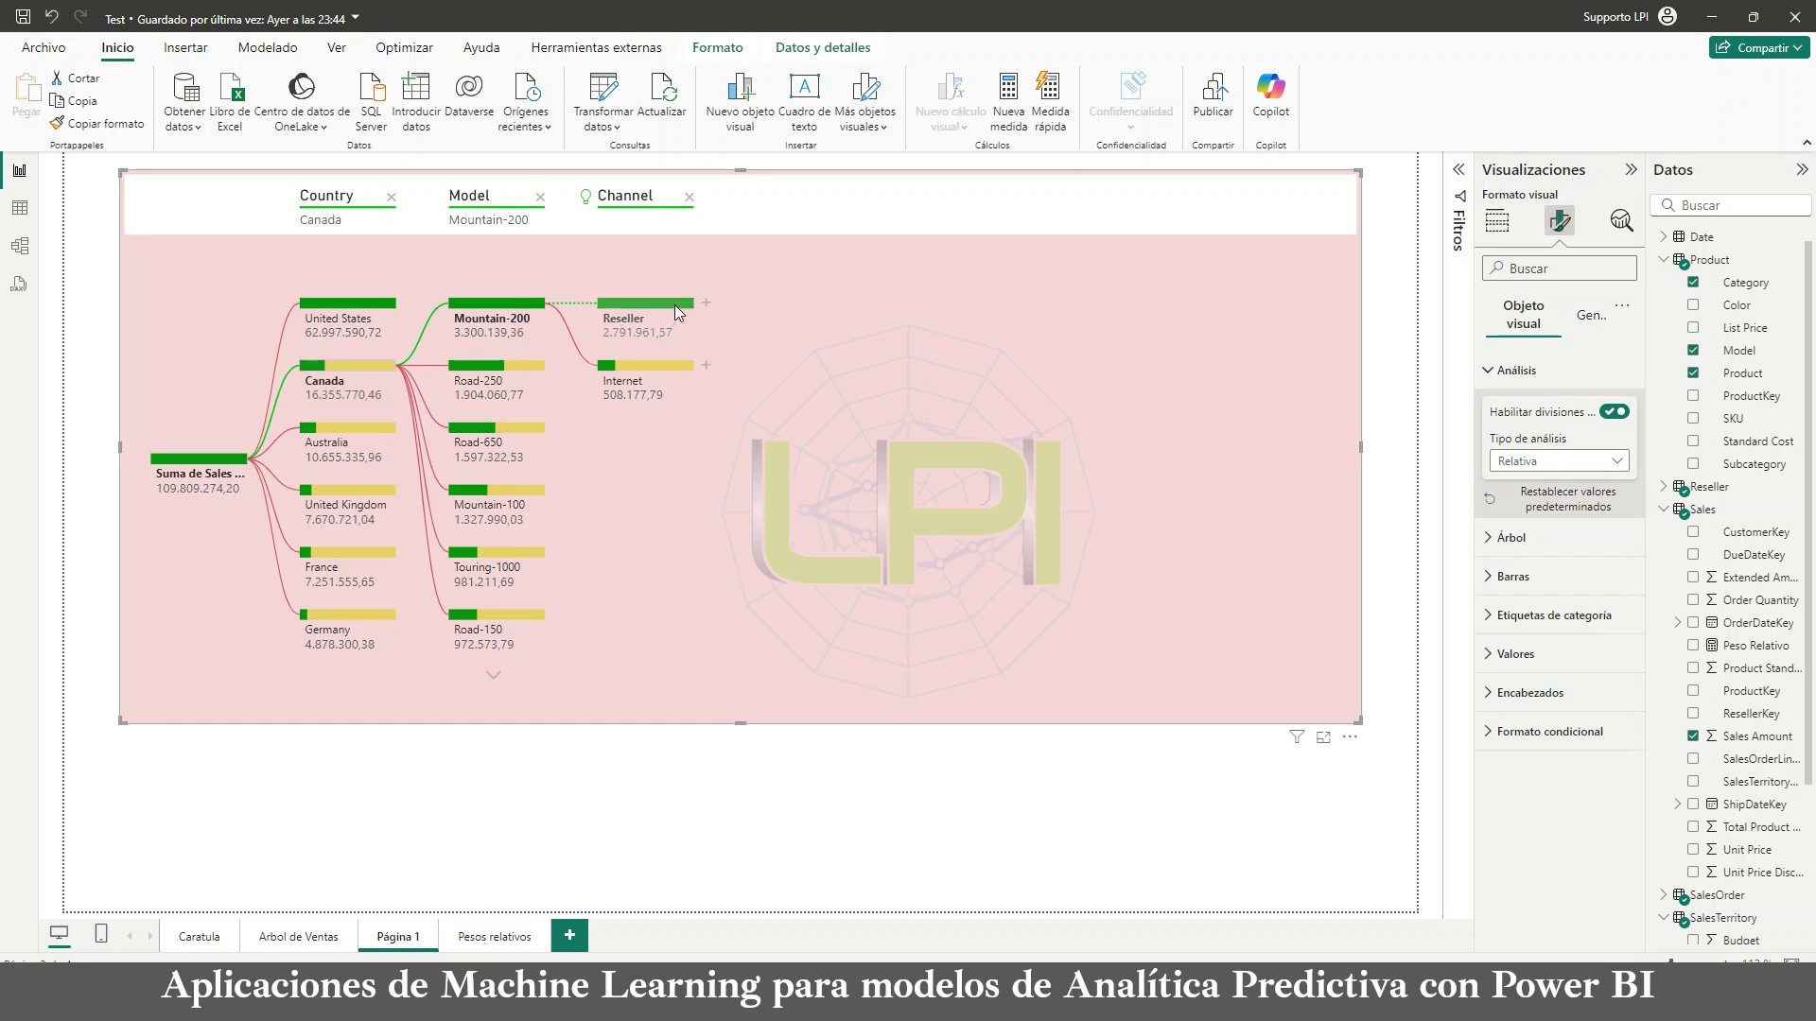
left_click(383, 314)
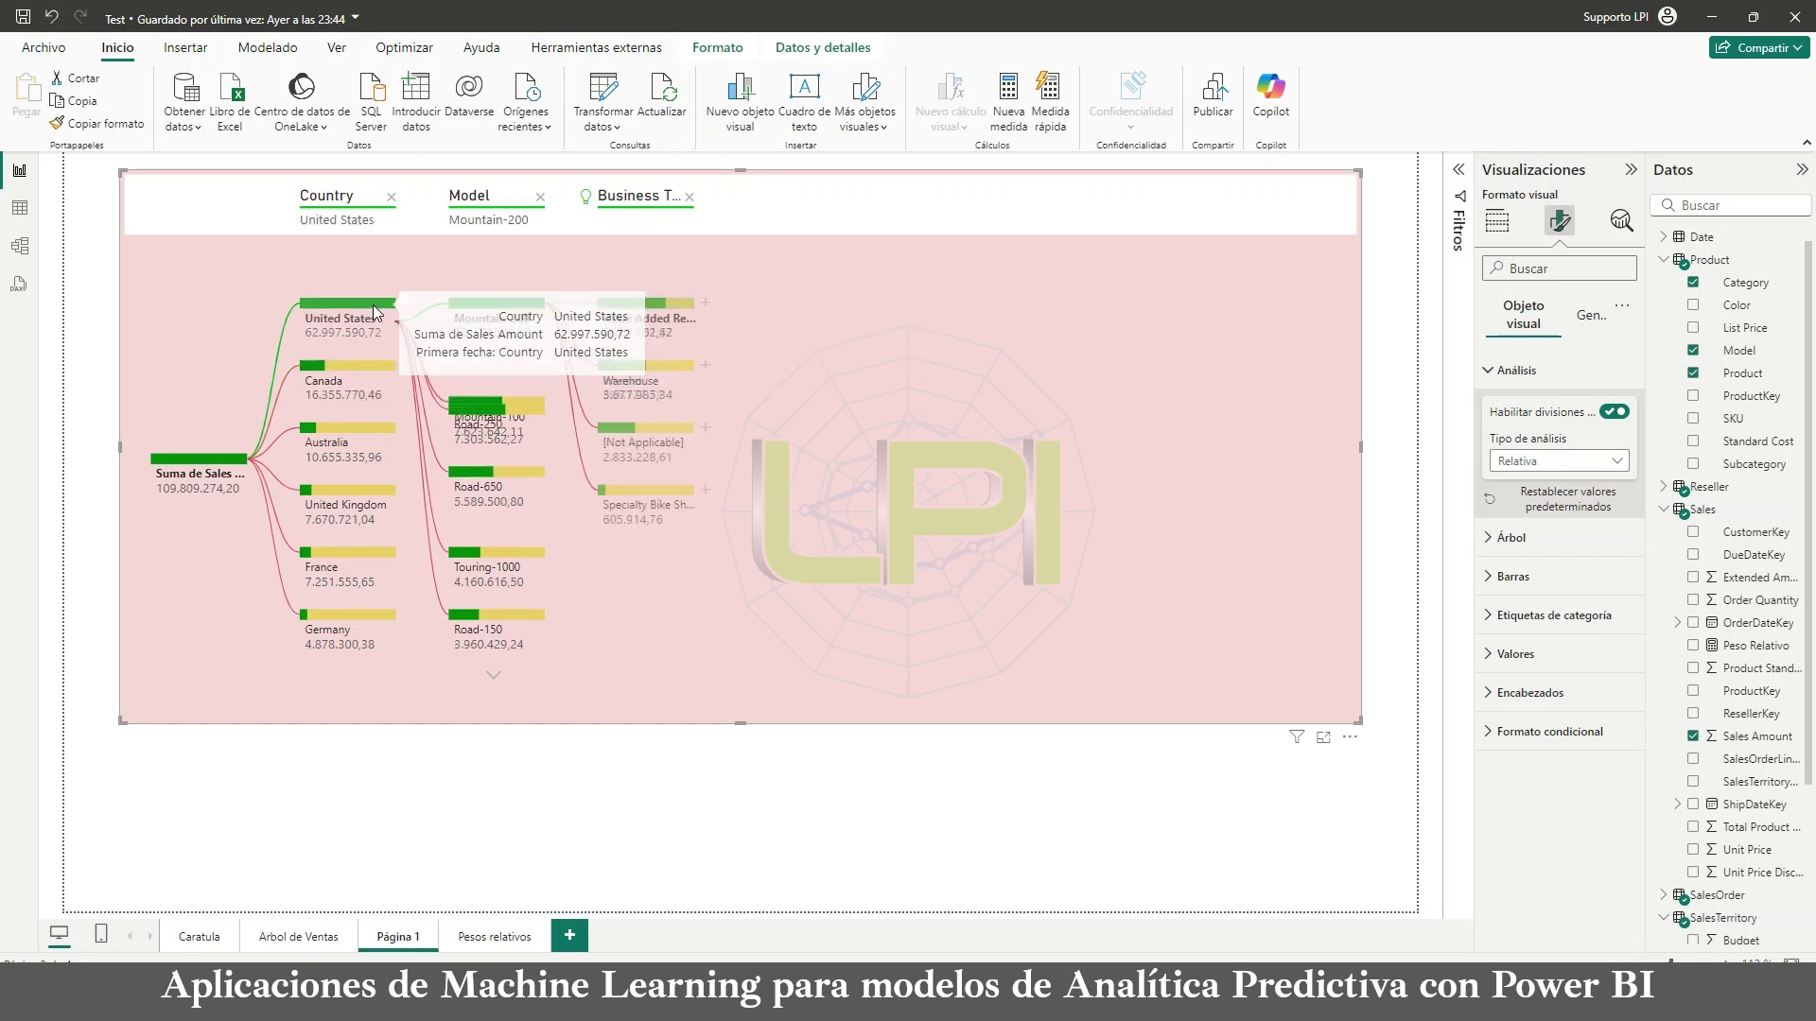
Step: Split the first business type under Mountain-200 with Valor alto, and apply the same option to its first product
left_click(707, 303)
left_click(744, 325)
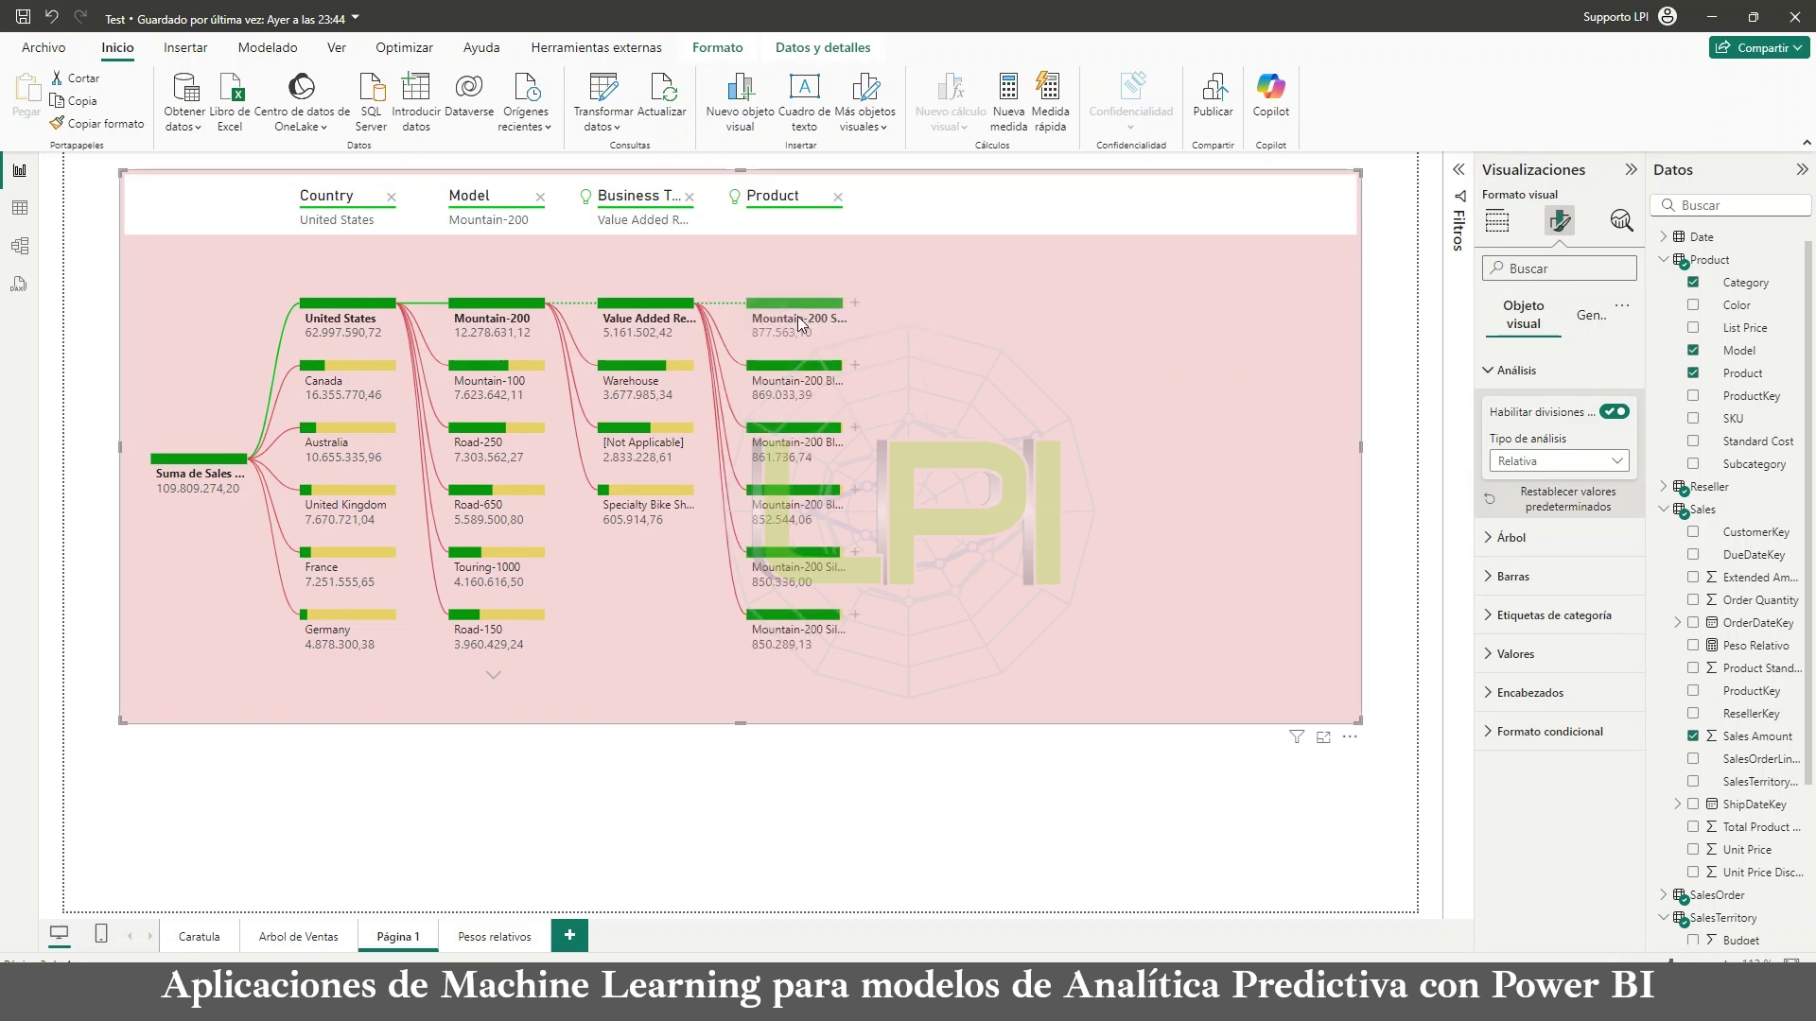
left_click(855, 304)
left_click(894, 314)
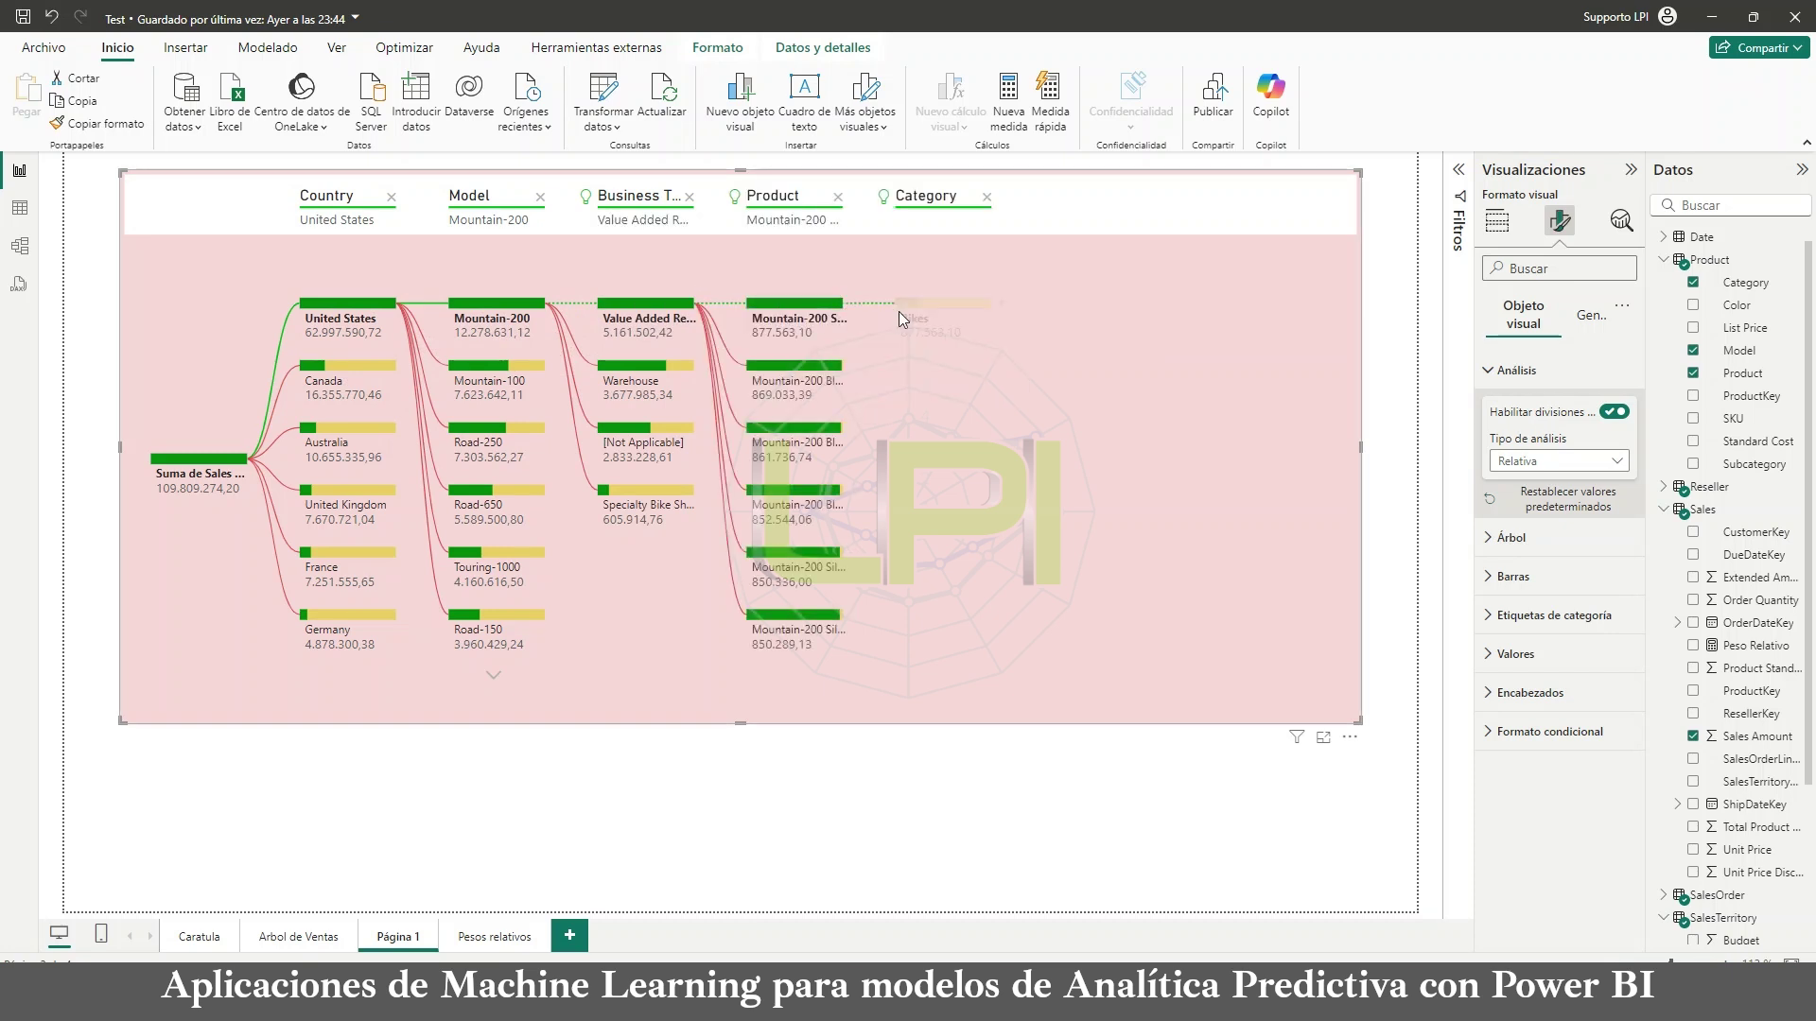
Step: Split the Bikes node with the Valor alto option and highlight the path leading to its Reseller node
left_click(1000, 303)
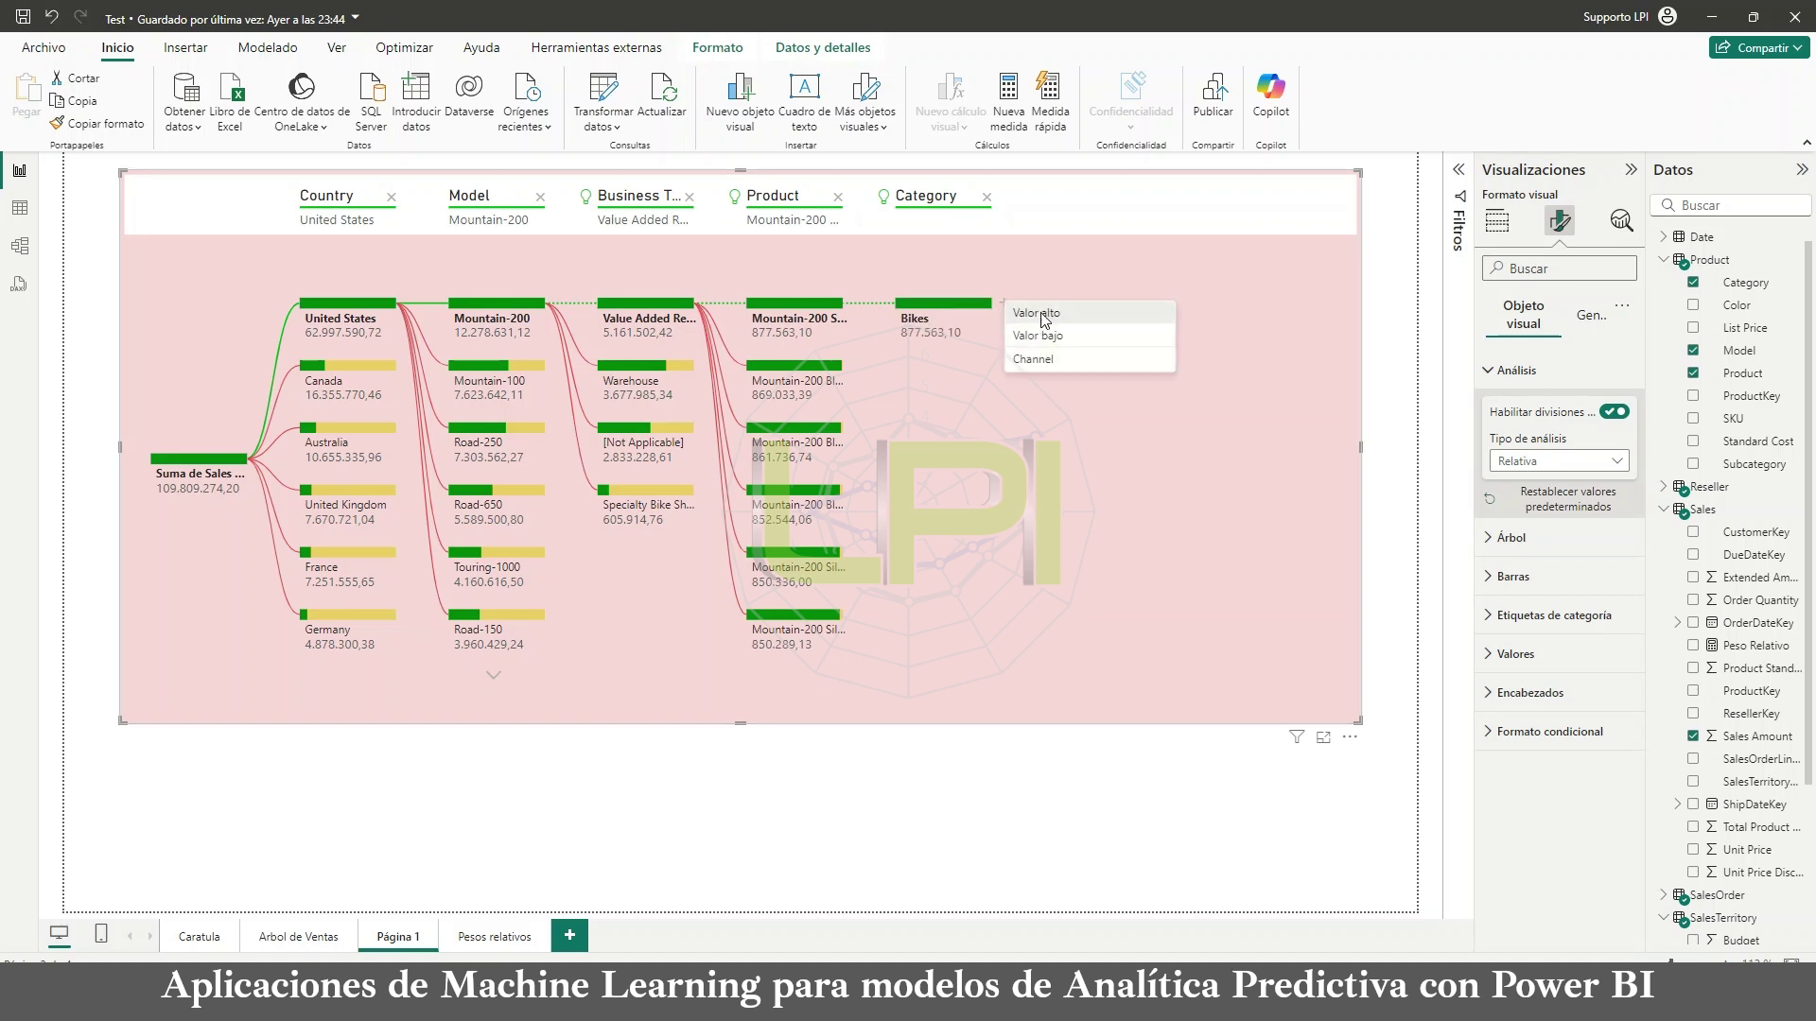
left_click(1041, 318)
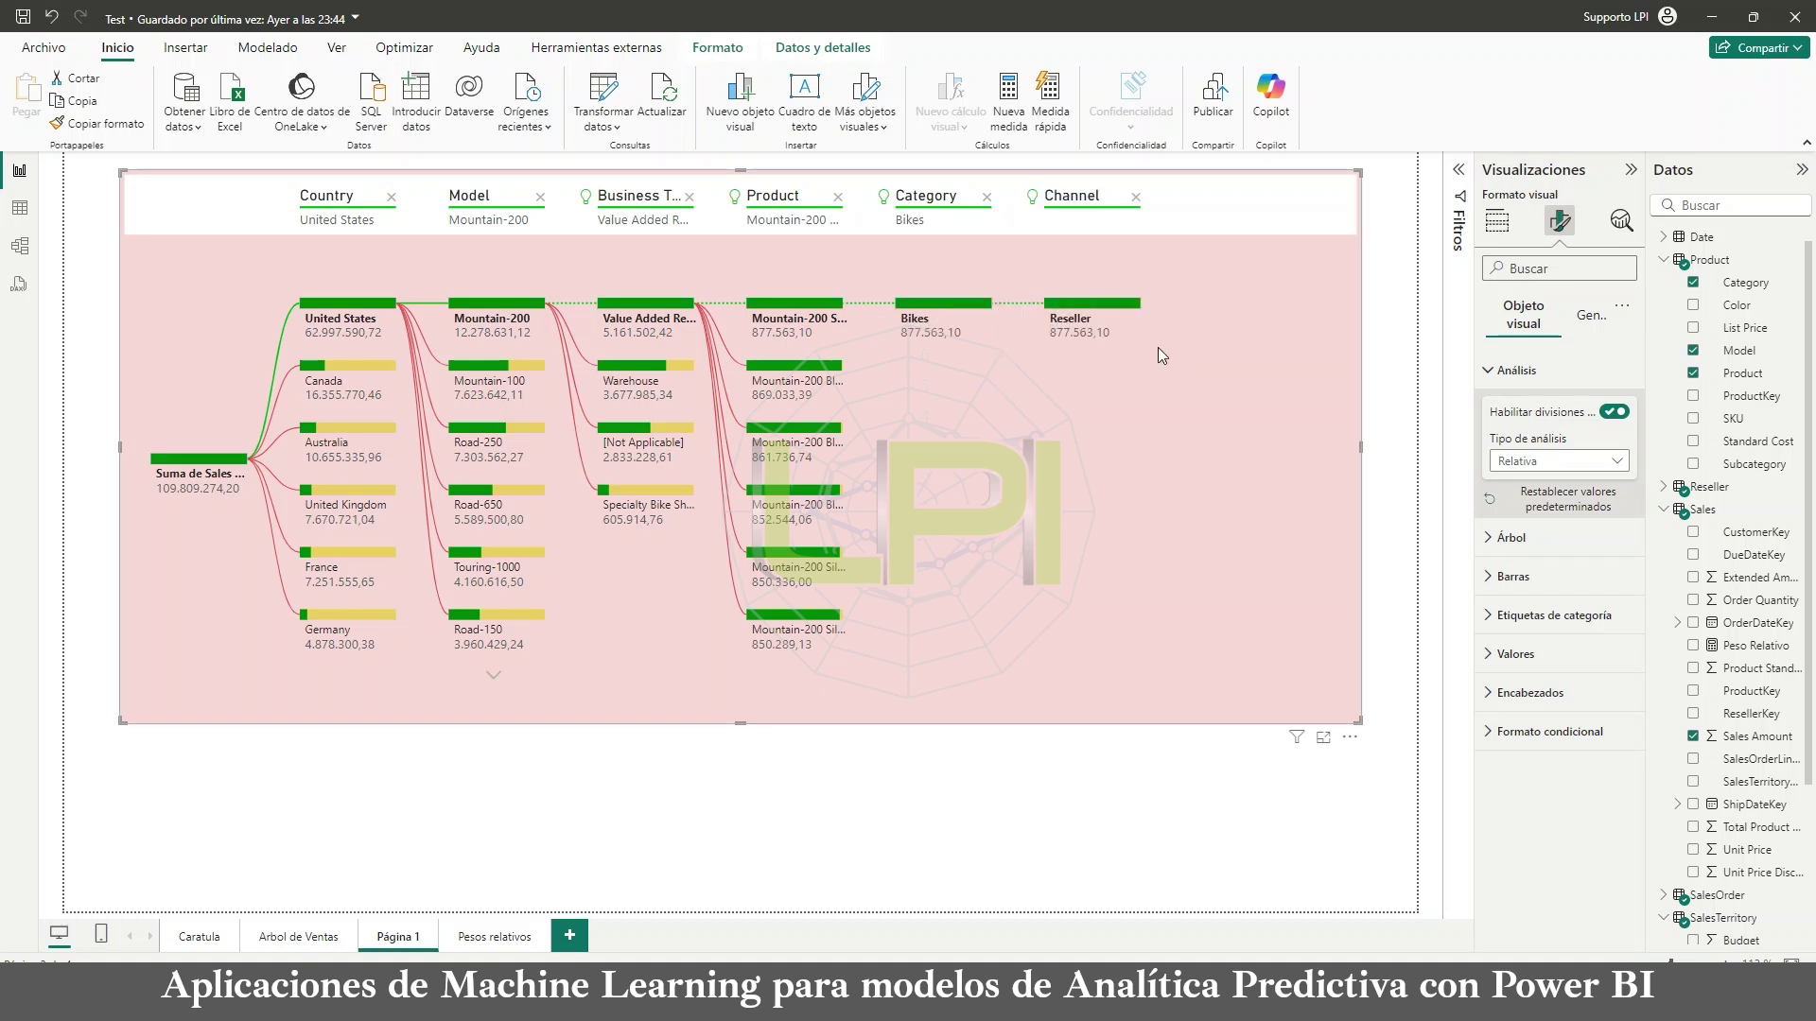
left_click(1126, 301)
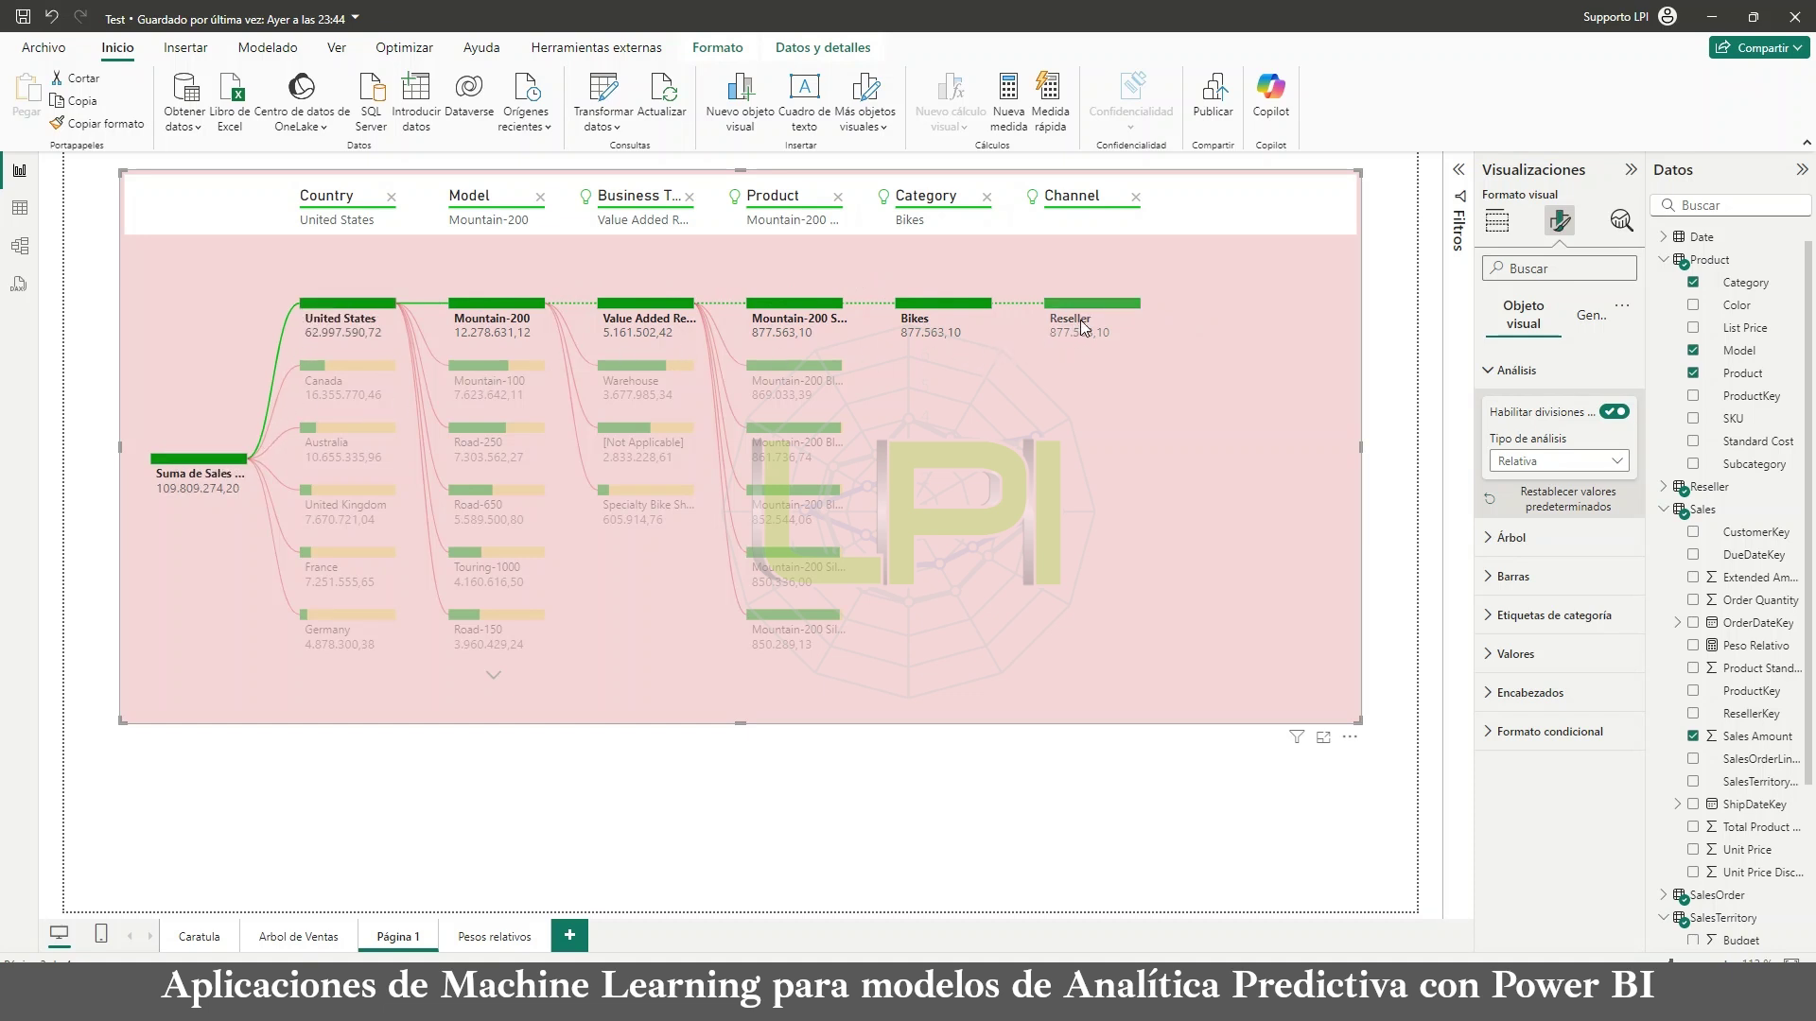
mouse_move(1083, 328)
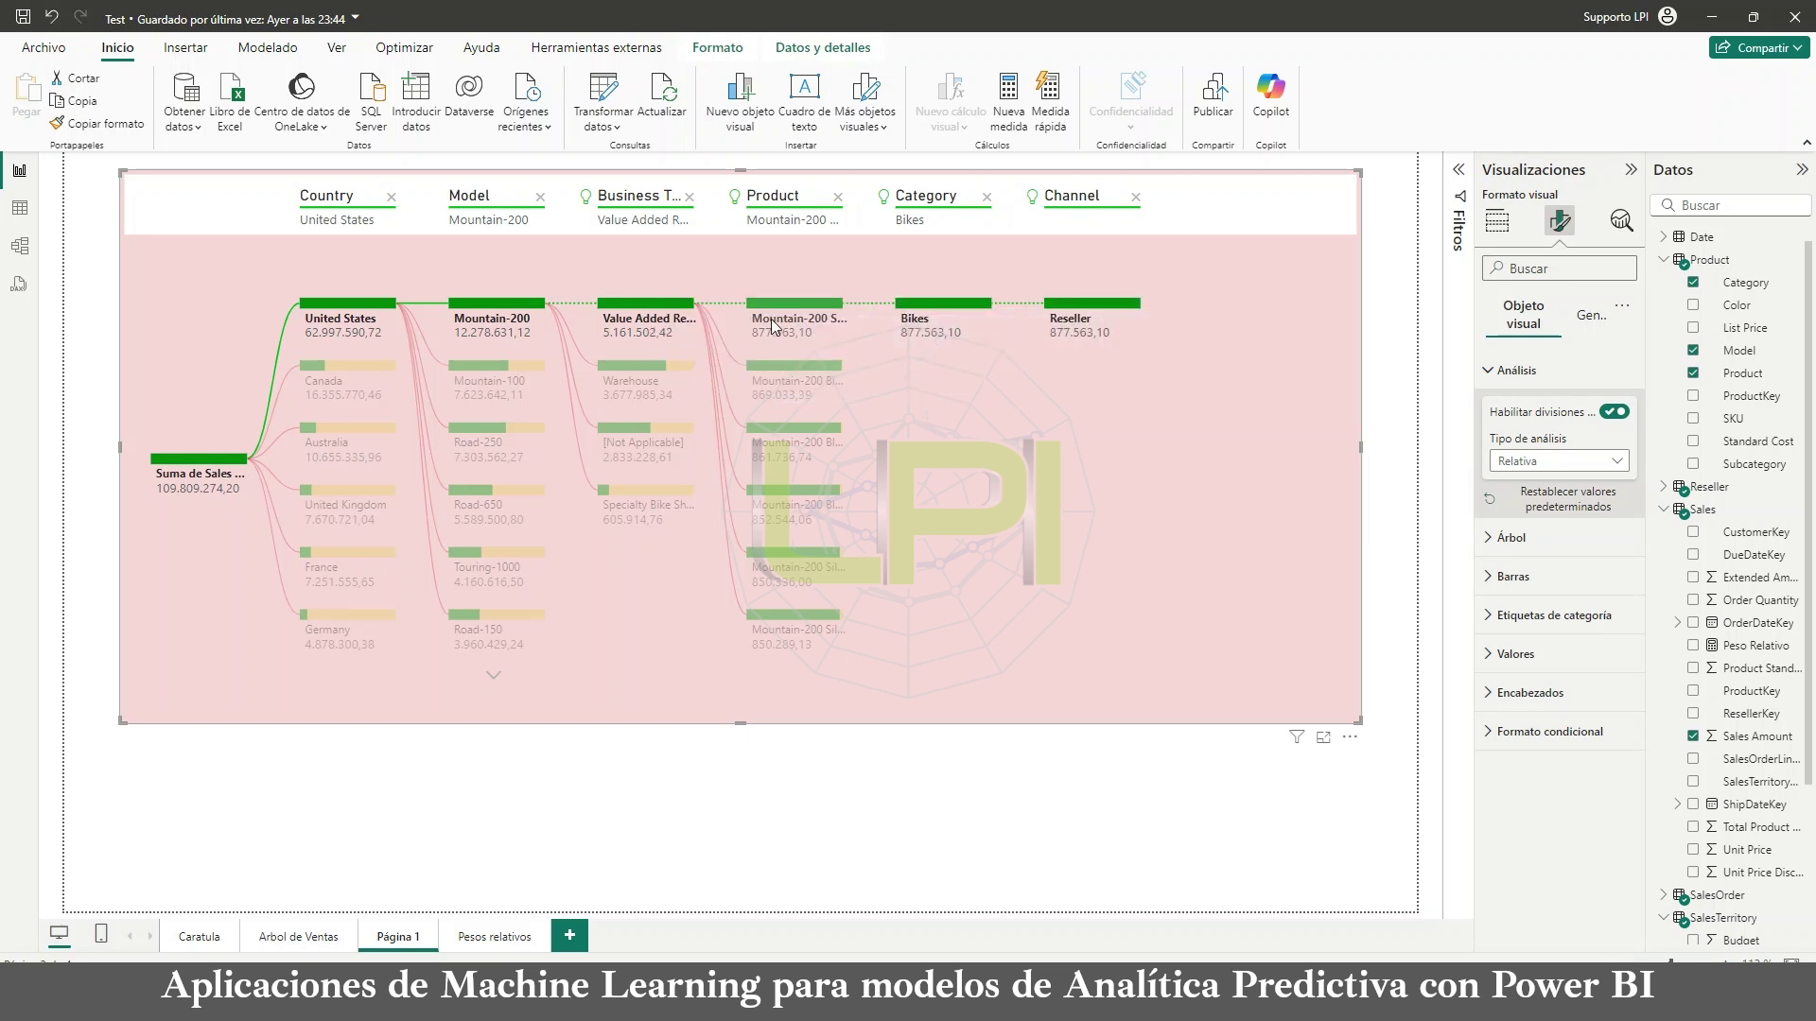
mouse_move(772, 326)
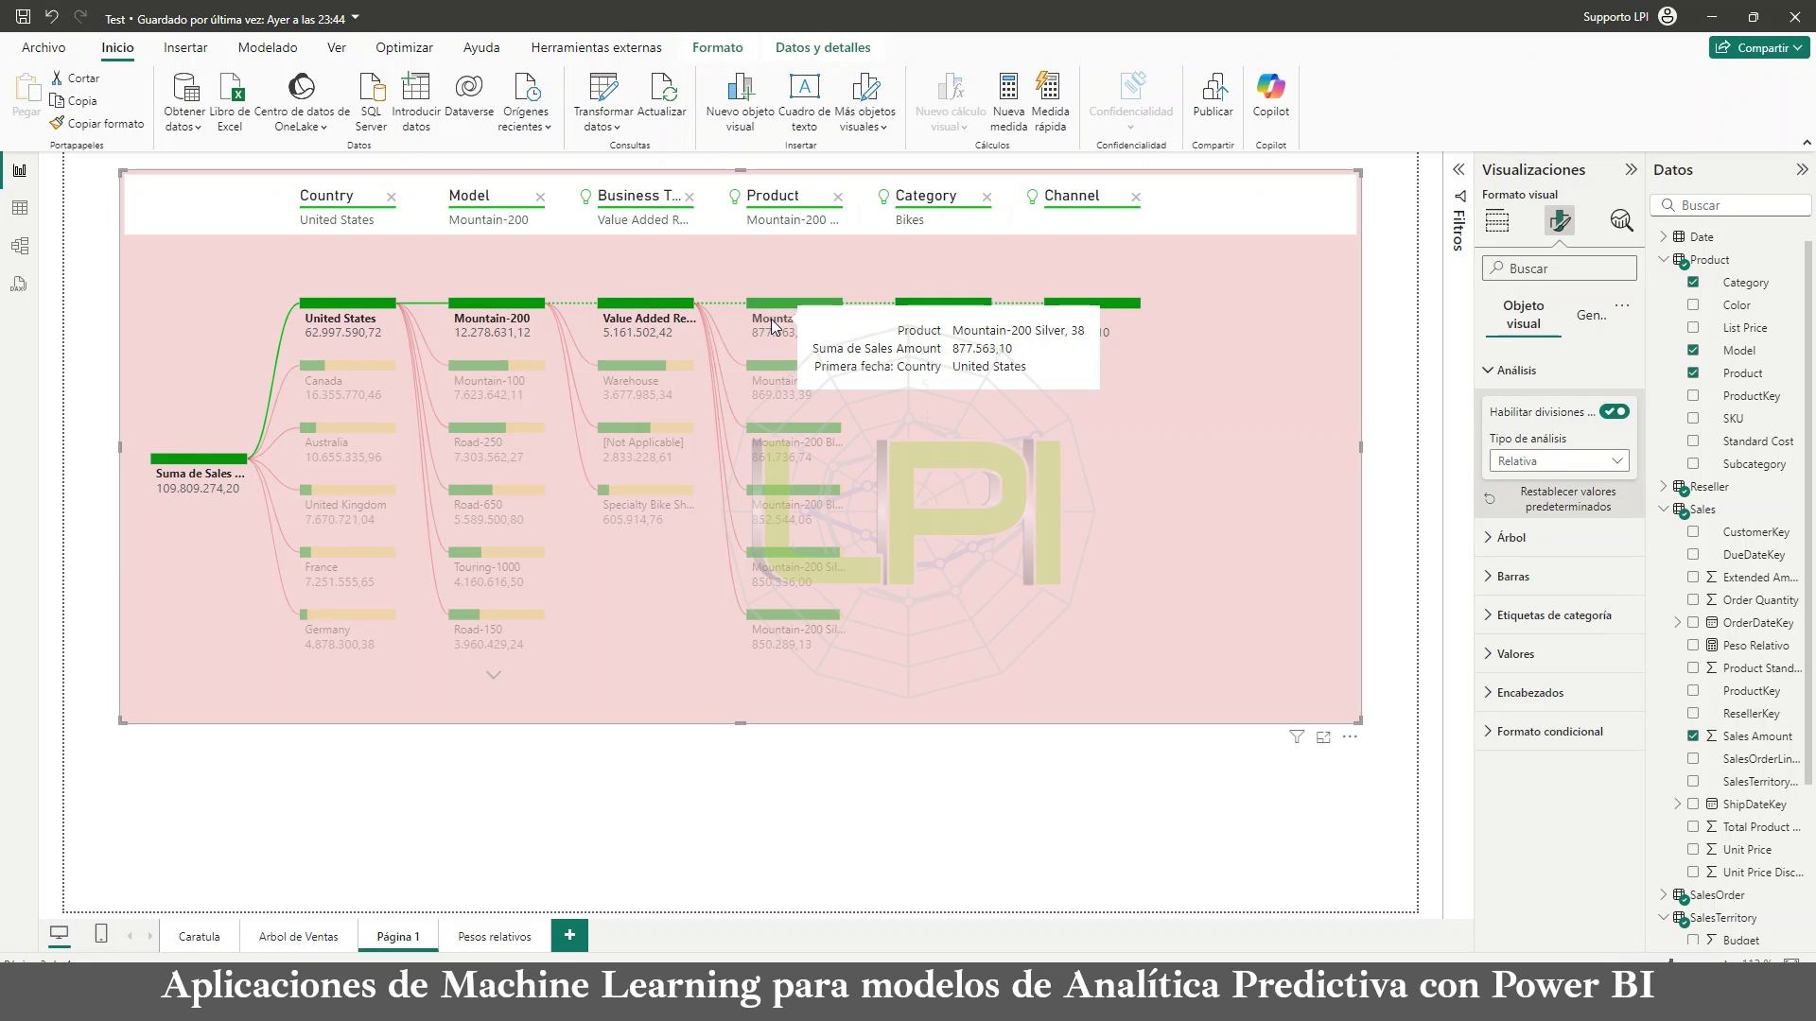
mouse_move(646, 323)
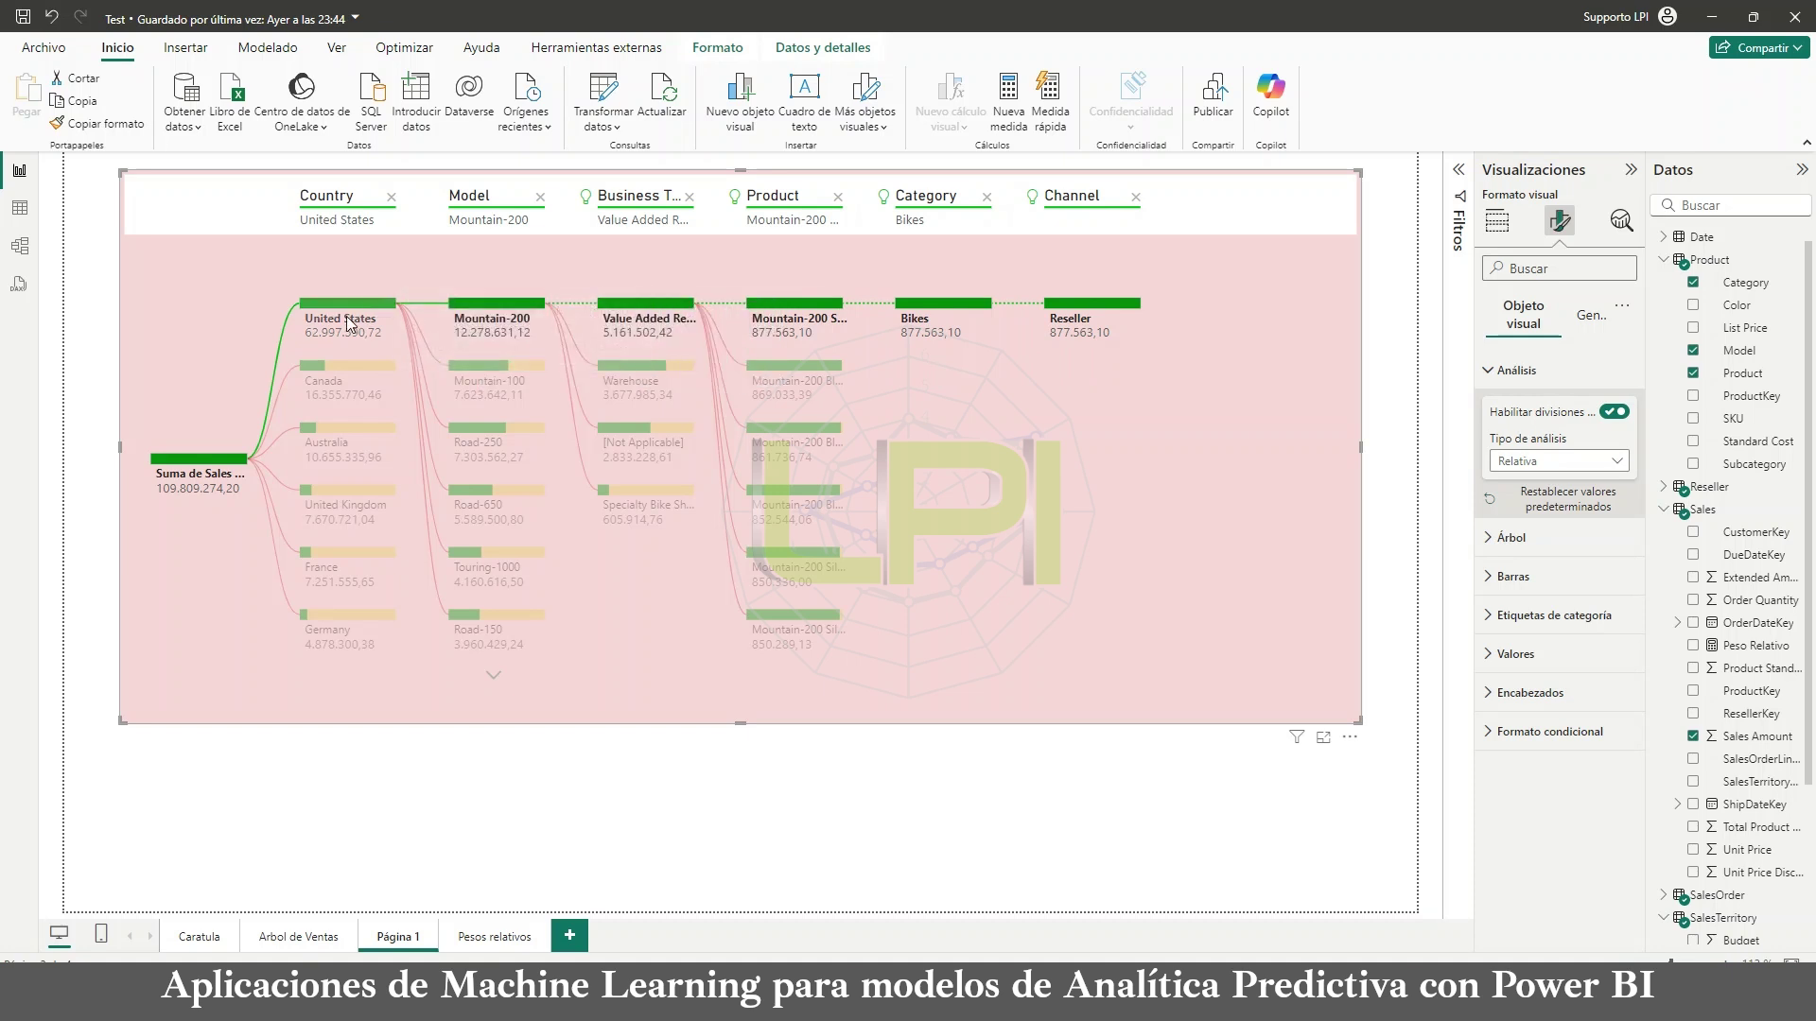
mouse_move(350, 322)
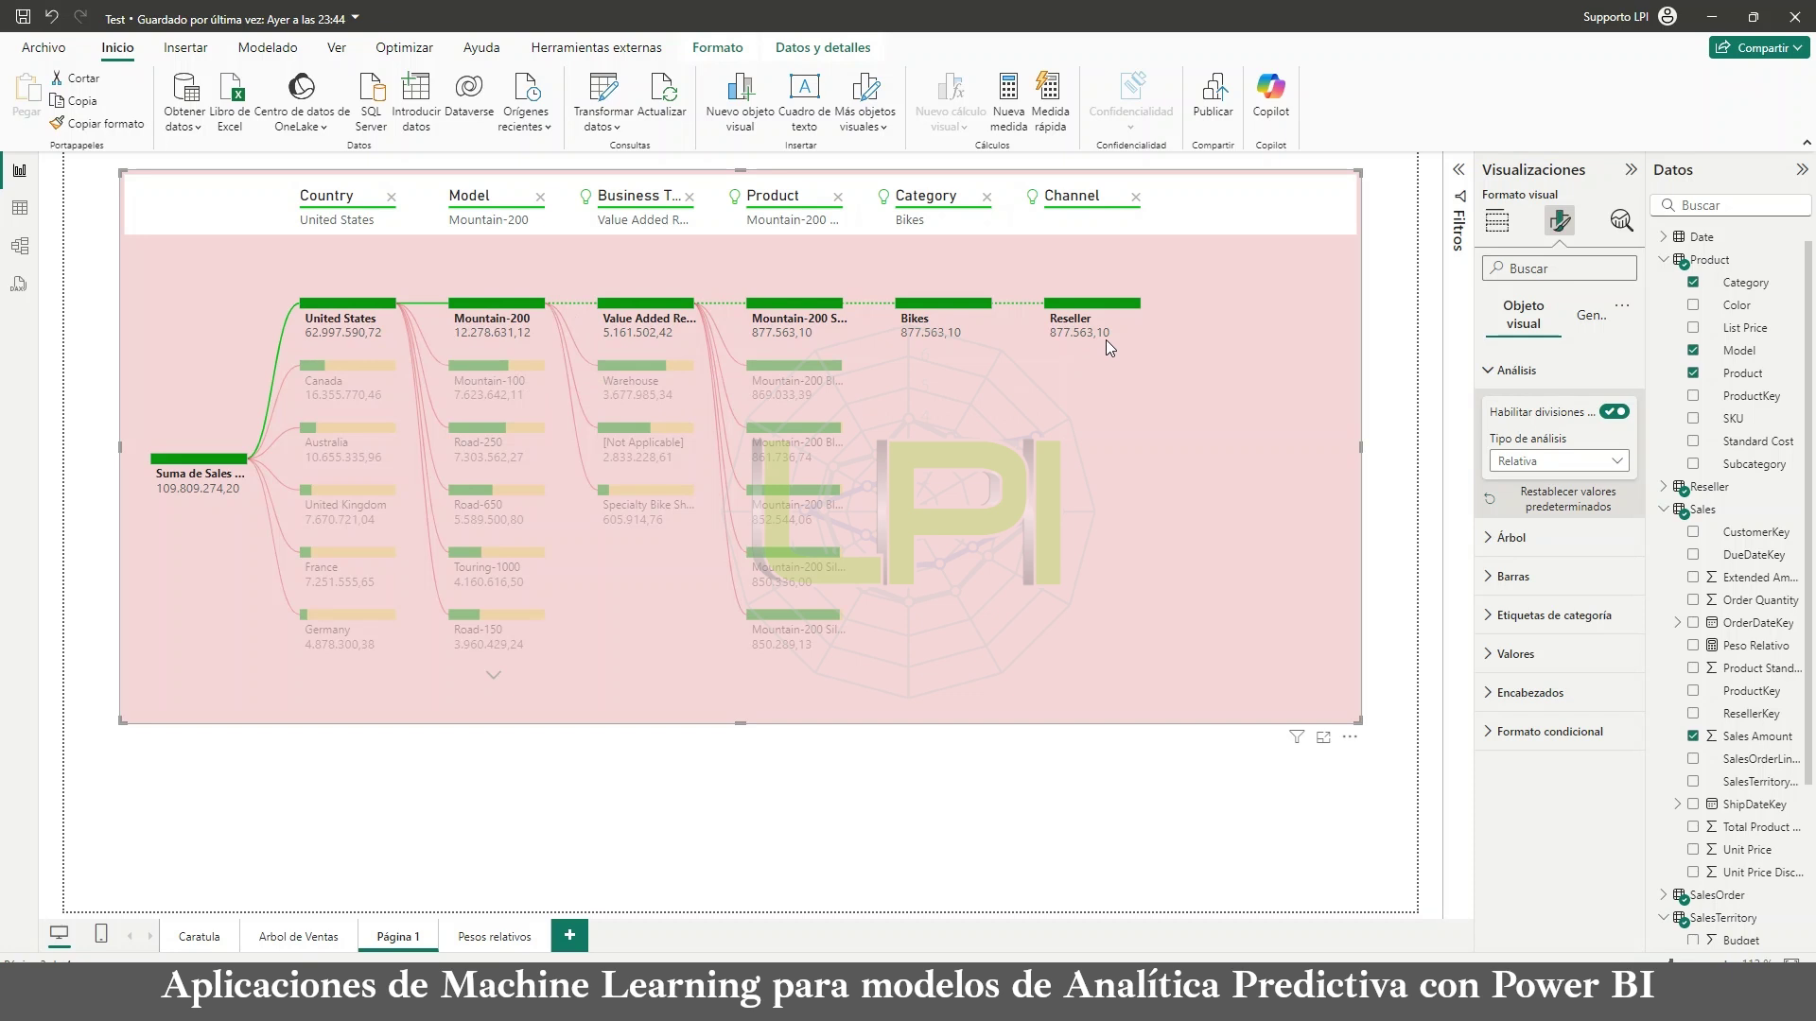
mouse_move(1078, 329)
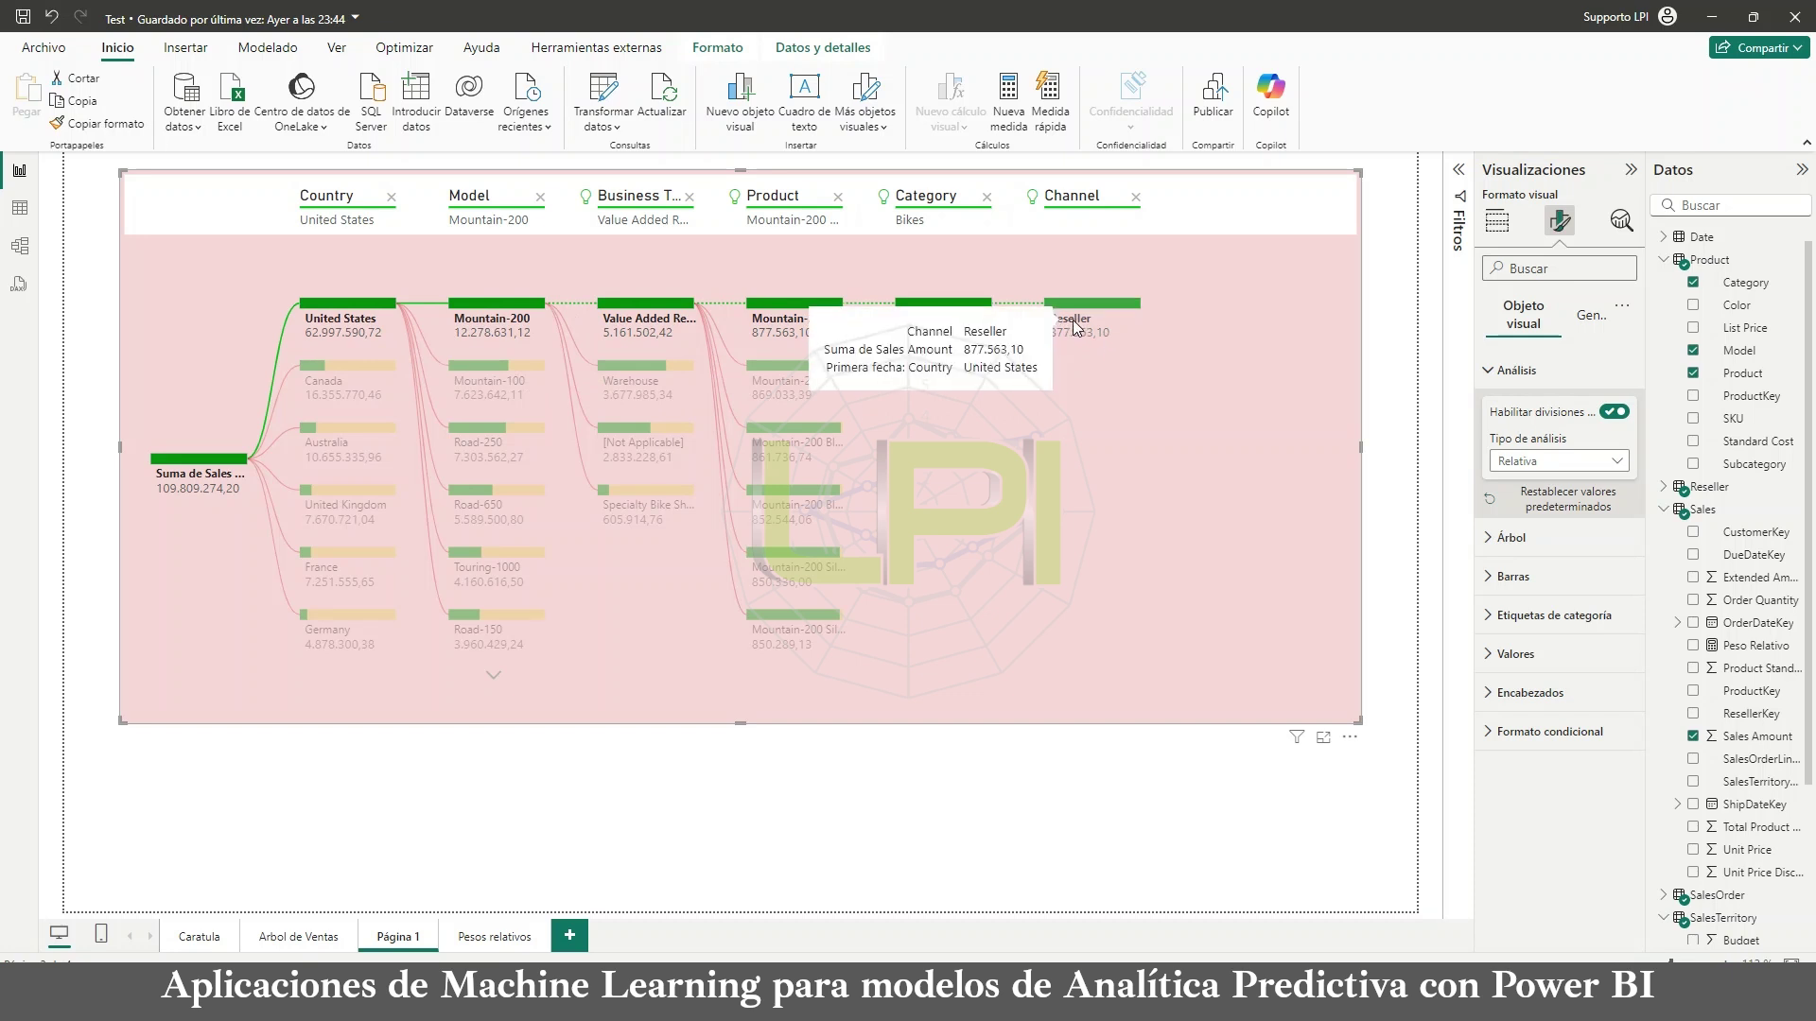
Step: Switch the tree to the Canada branch and highlight its path to the final Bikes node, examining each level
left_click(353, 365)
mouse_move(351, 367)
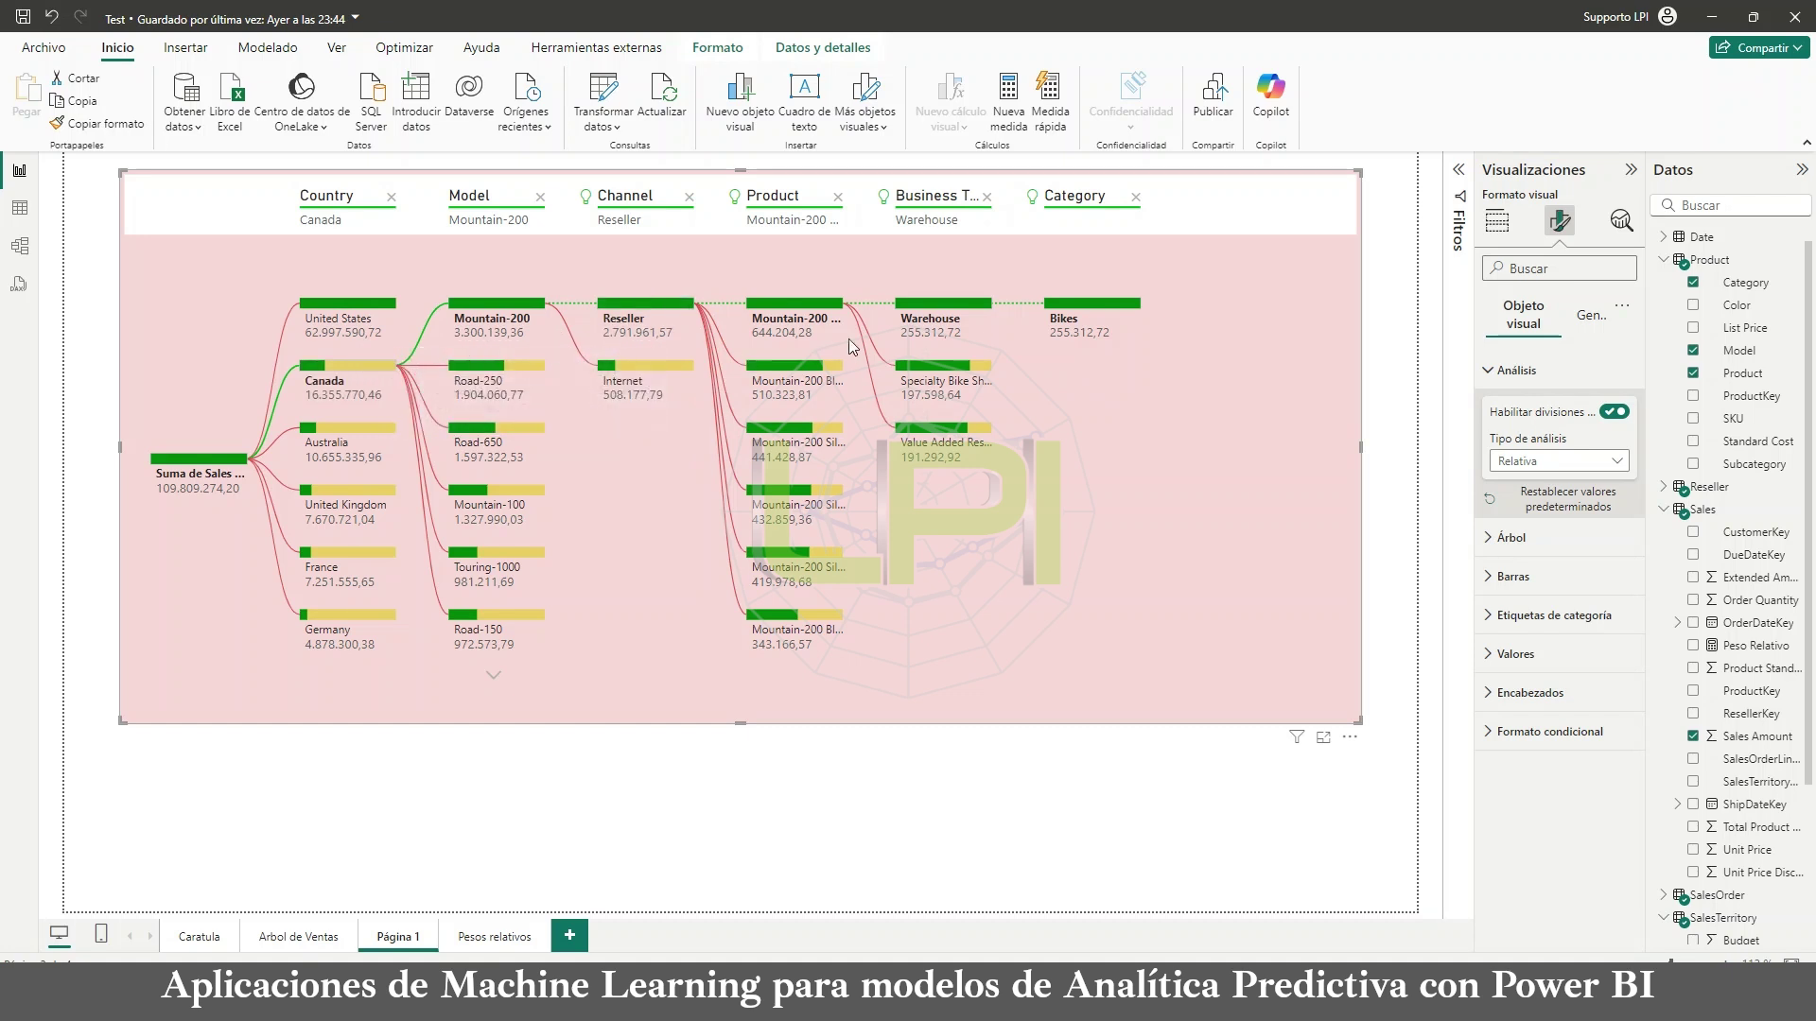
left_click(1114, 304)
mouse_move(1087, 337)
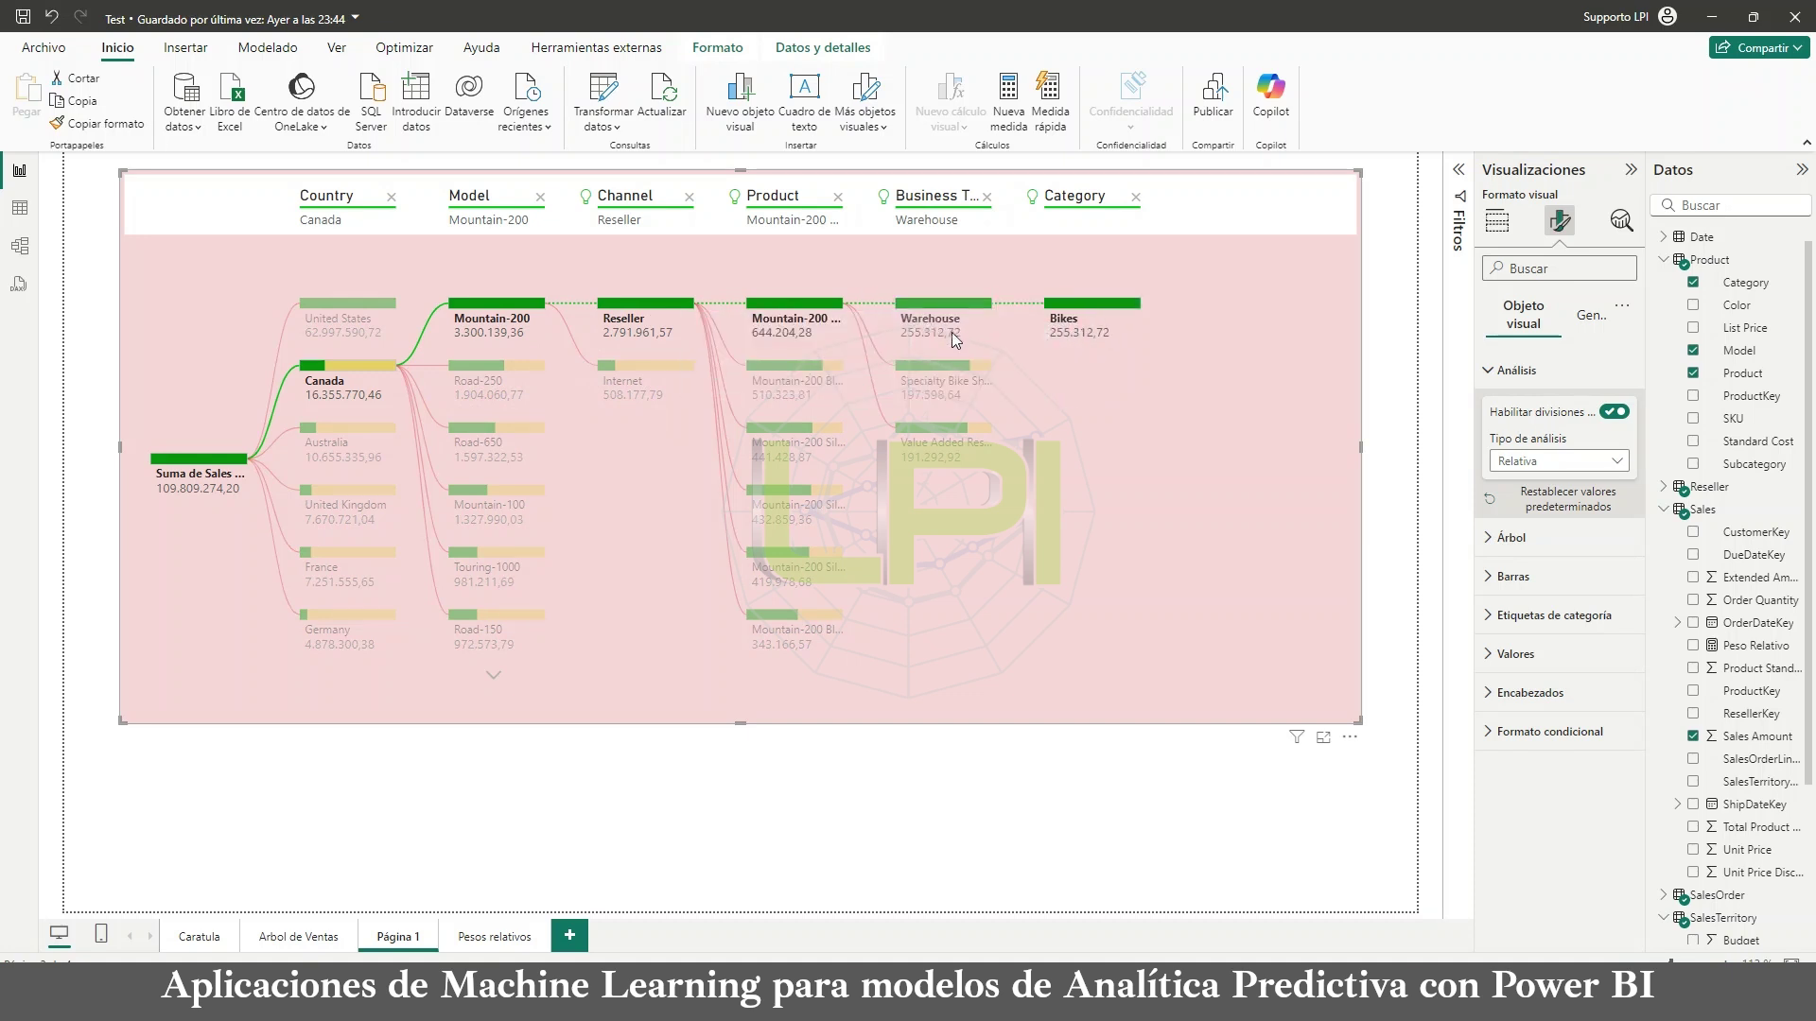
mouse_move(953, 335)
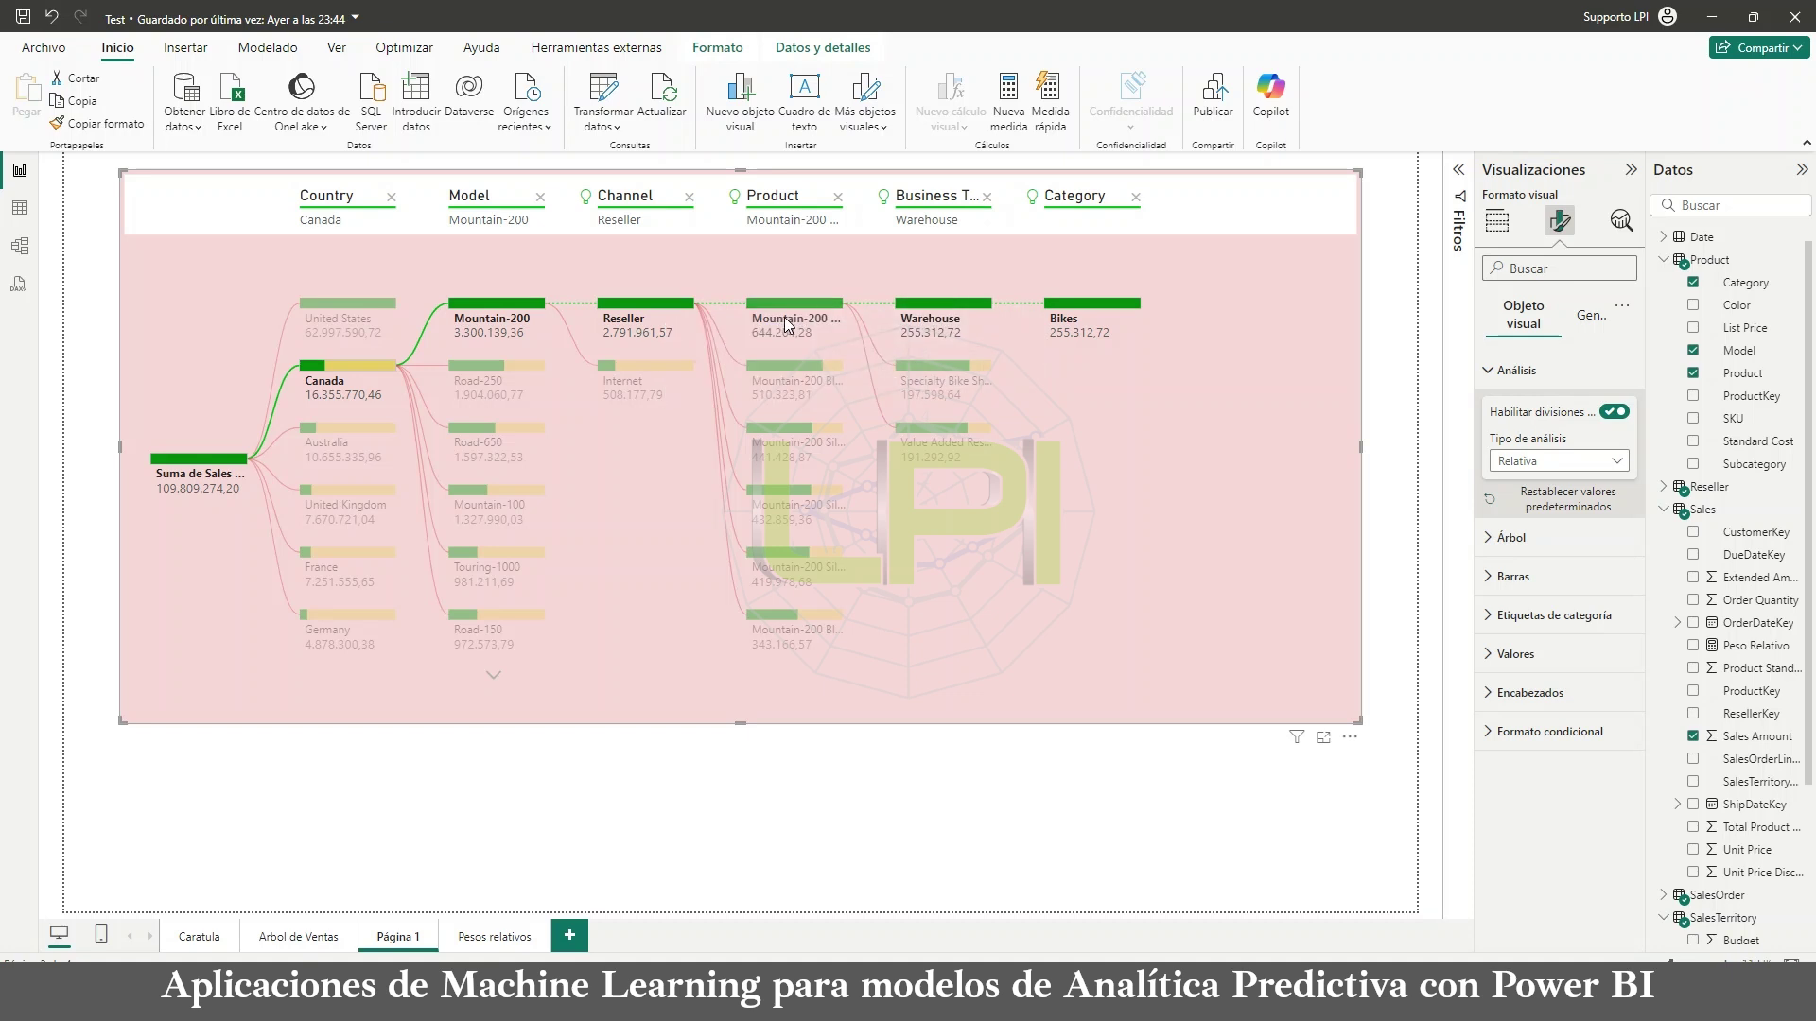
mouse_move(786, 323)
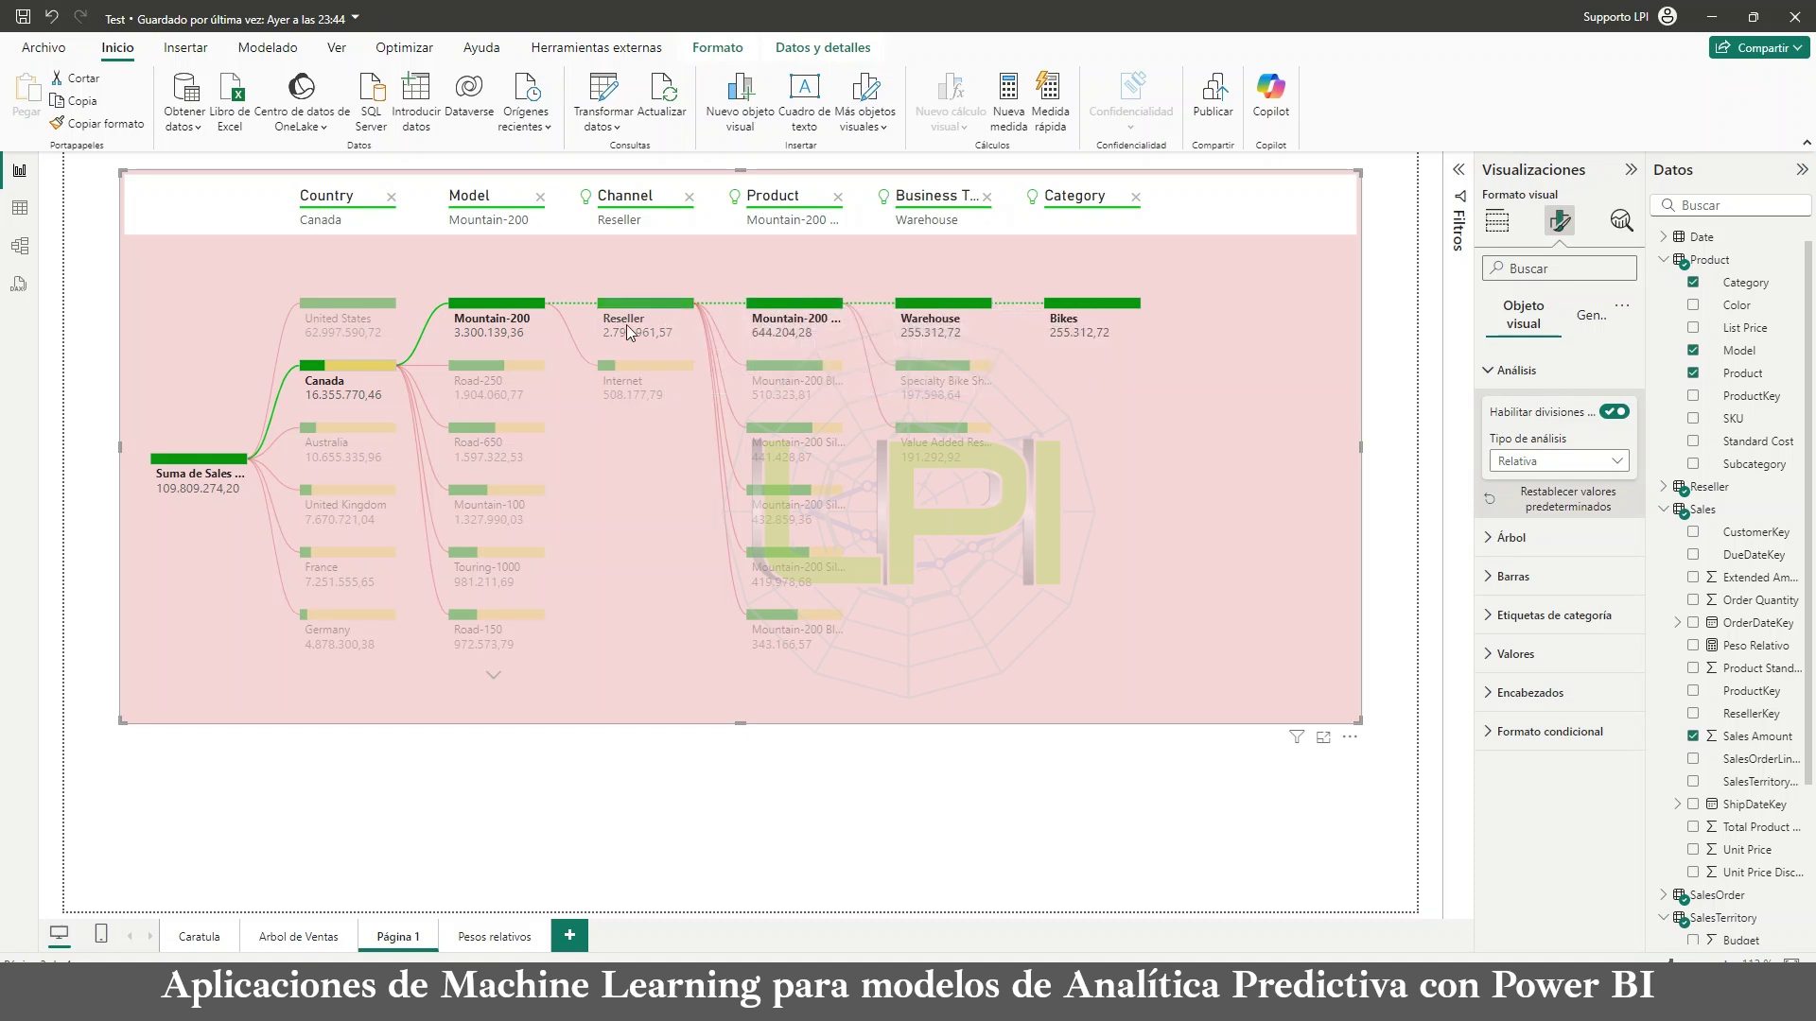
mouse_move(626, 327)
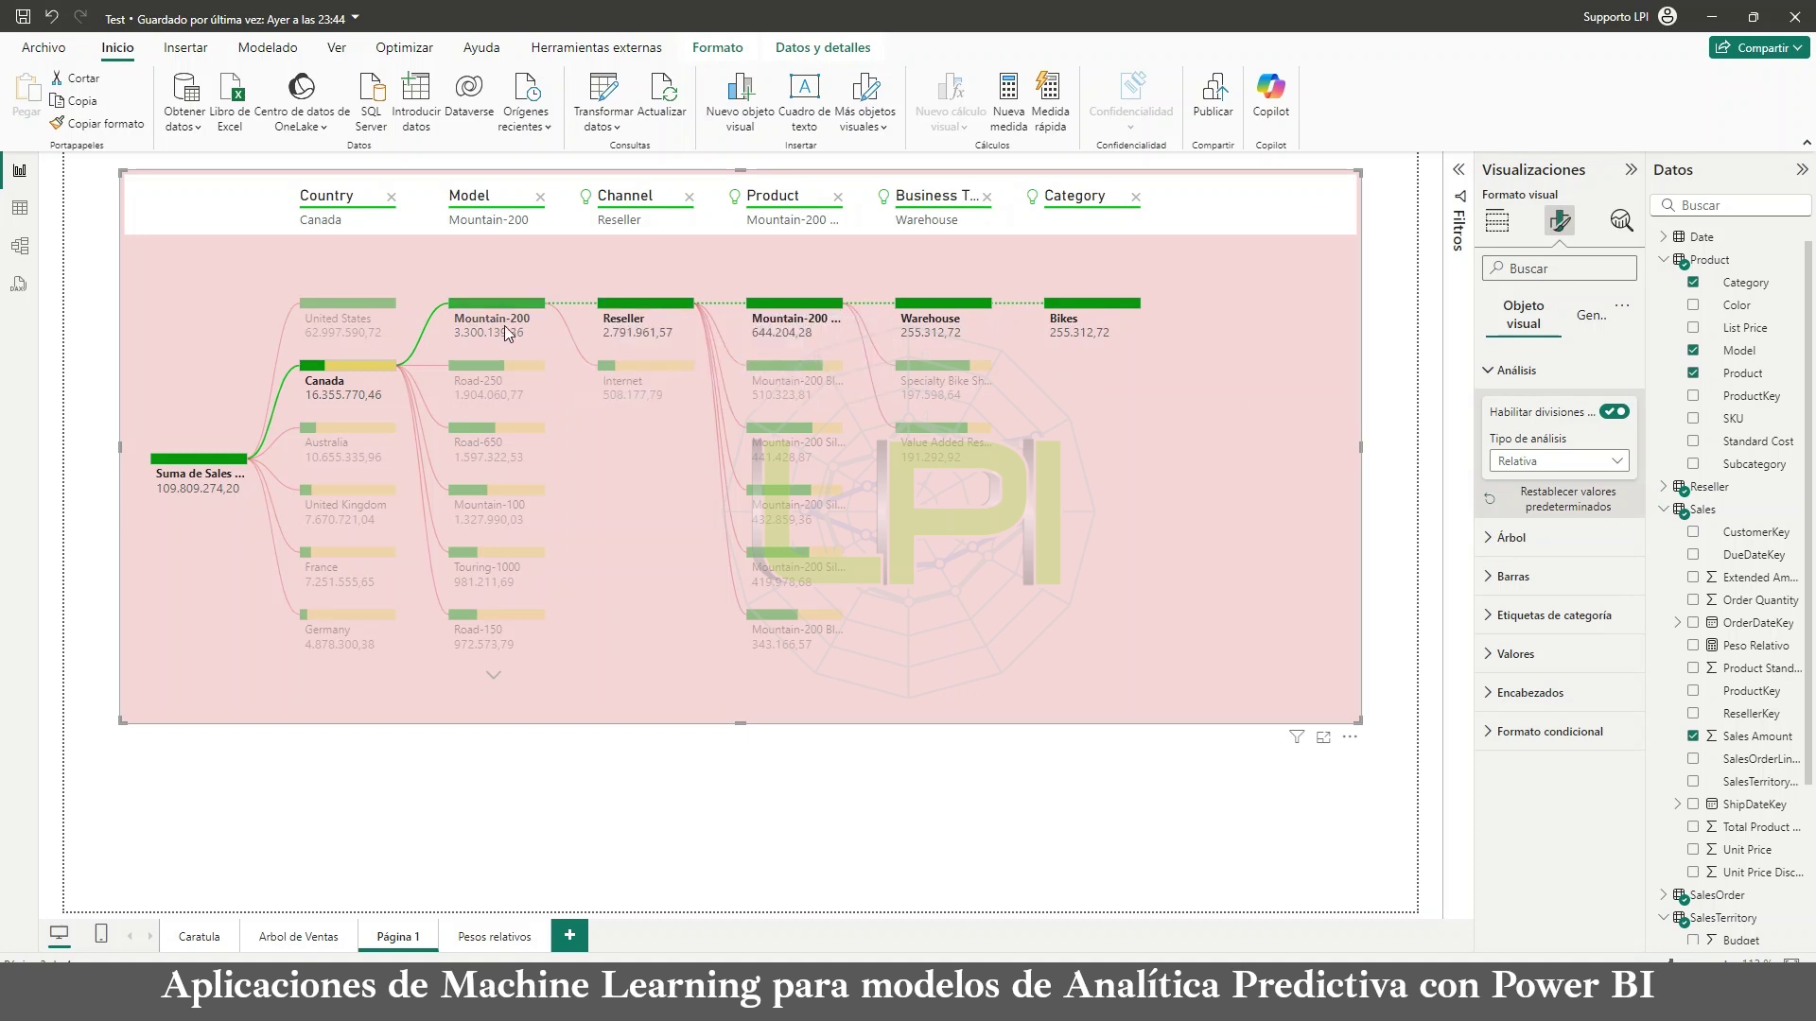
mouse_move(504, 329)
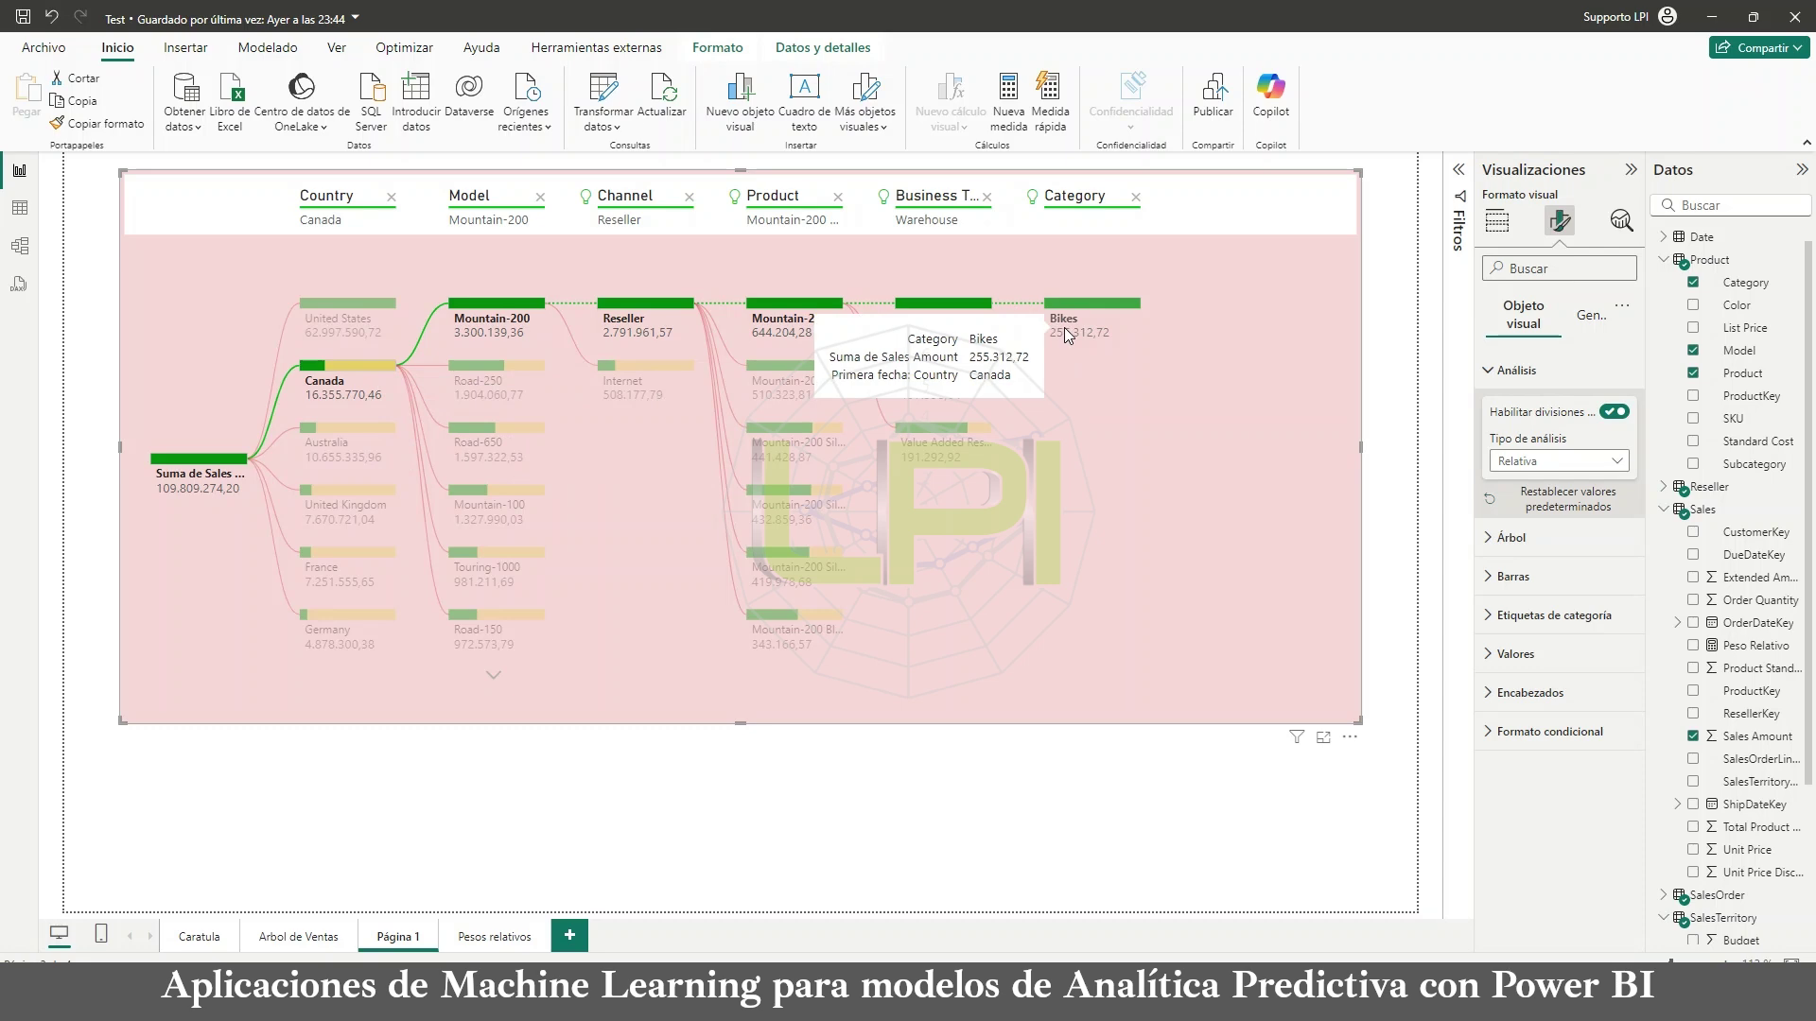
Step: On the Arbol de Ventas page, filter by Australia and expand its Mountain-200 [Not Applicable] branch, highlighting the path to Internet
left_click(298, 934)
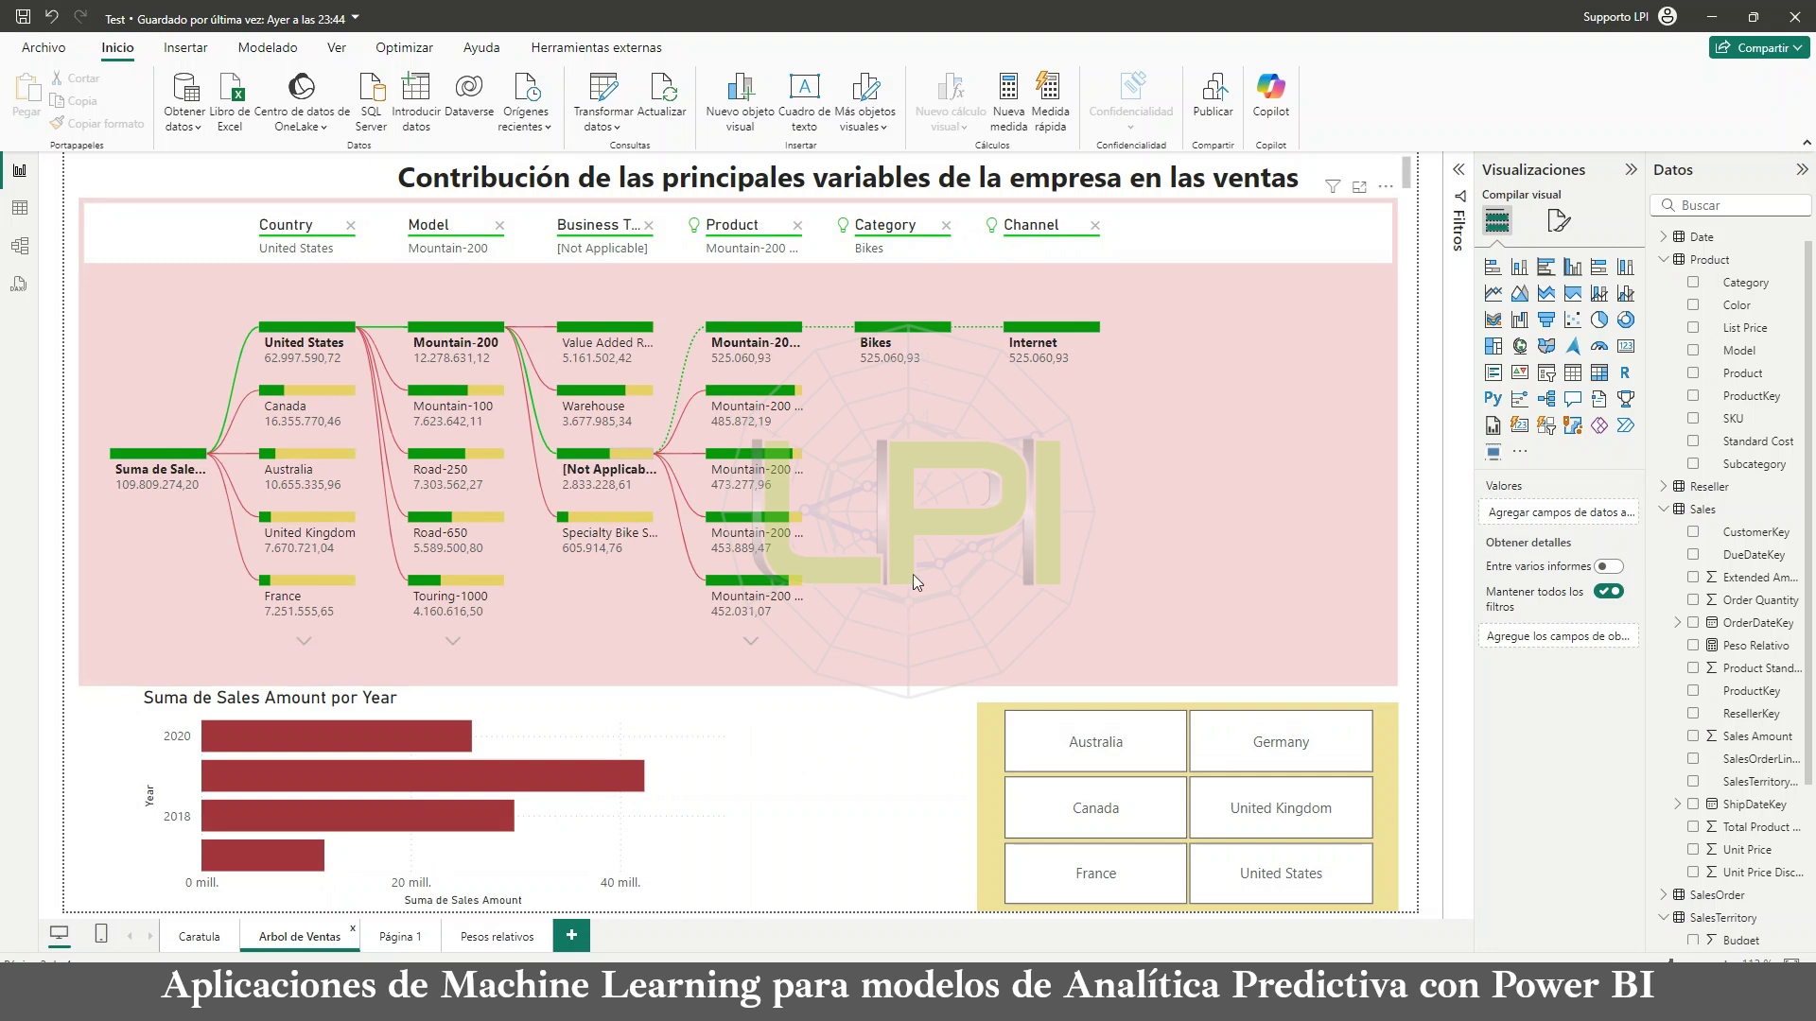
left_click(1102, 752)
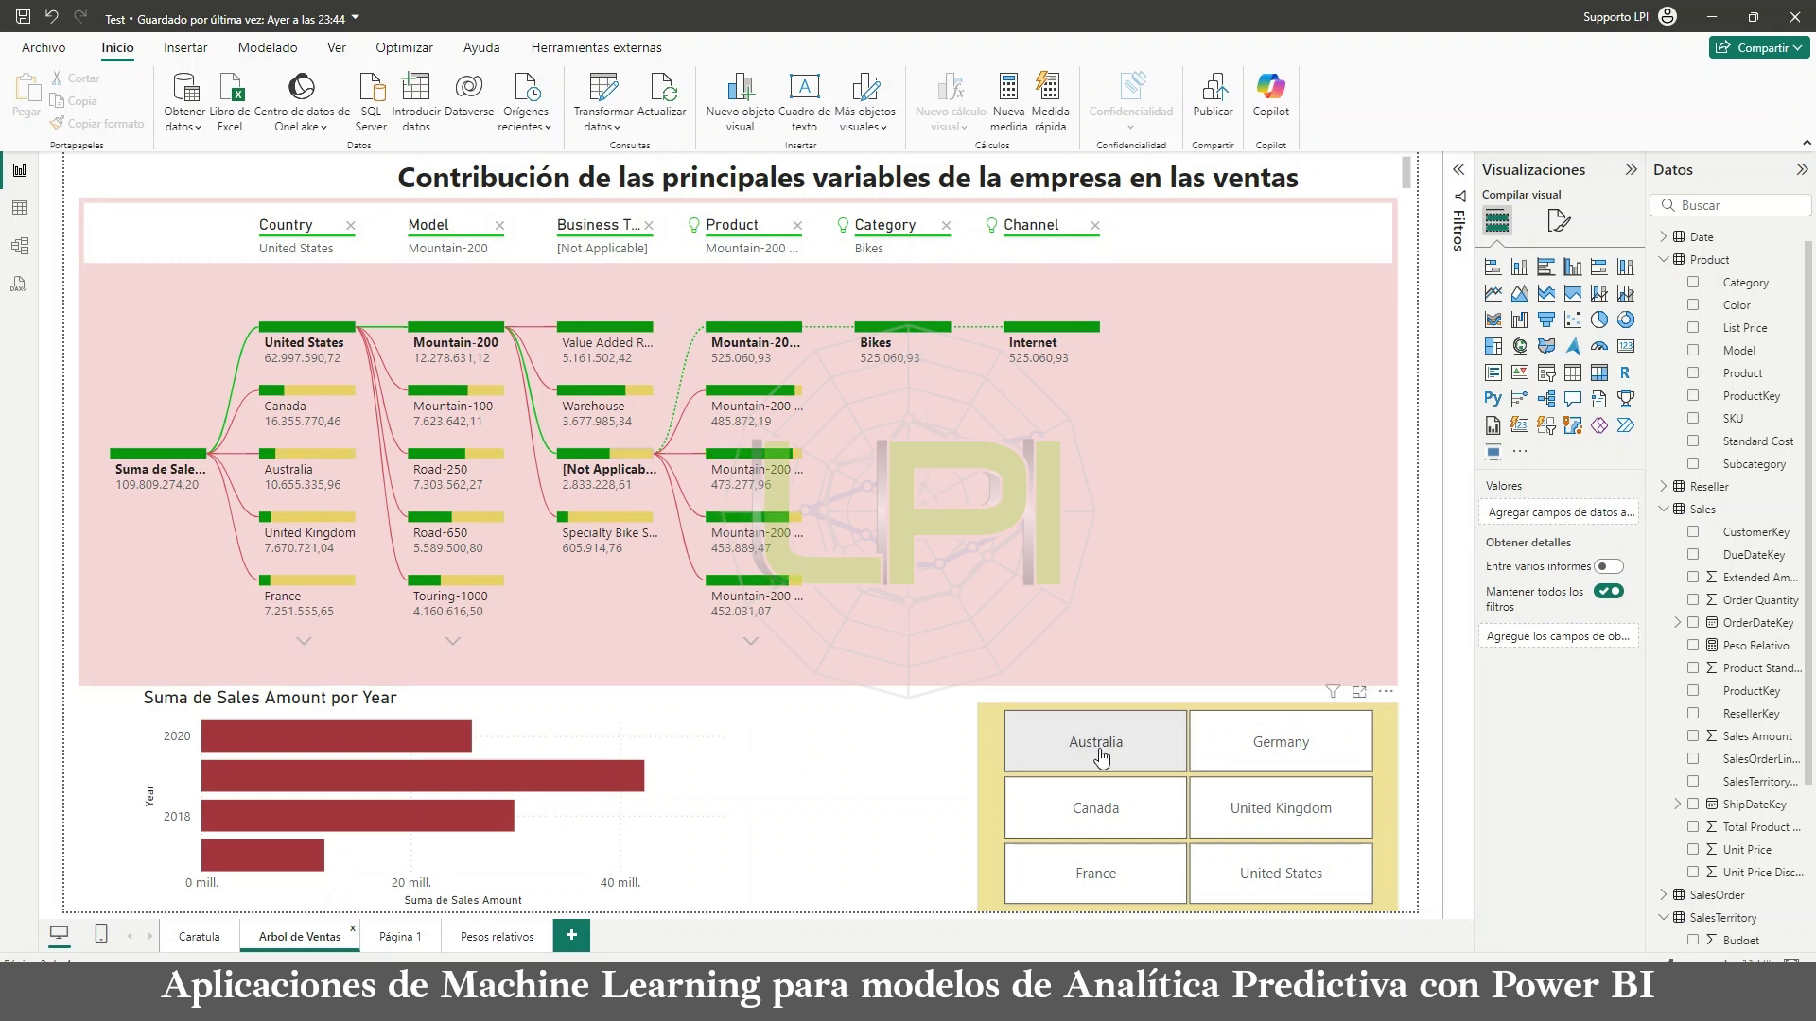
left_click(343, 458)
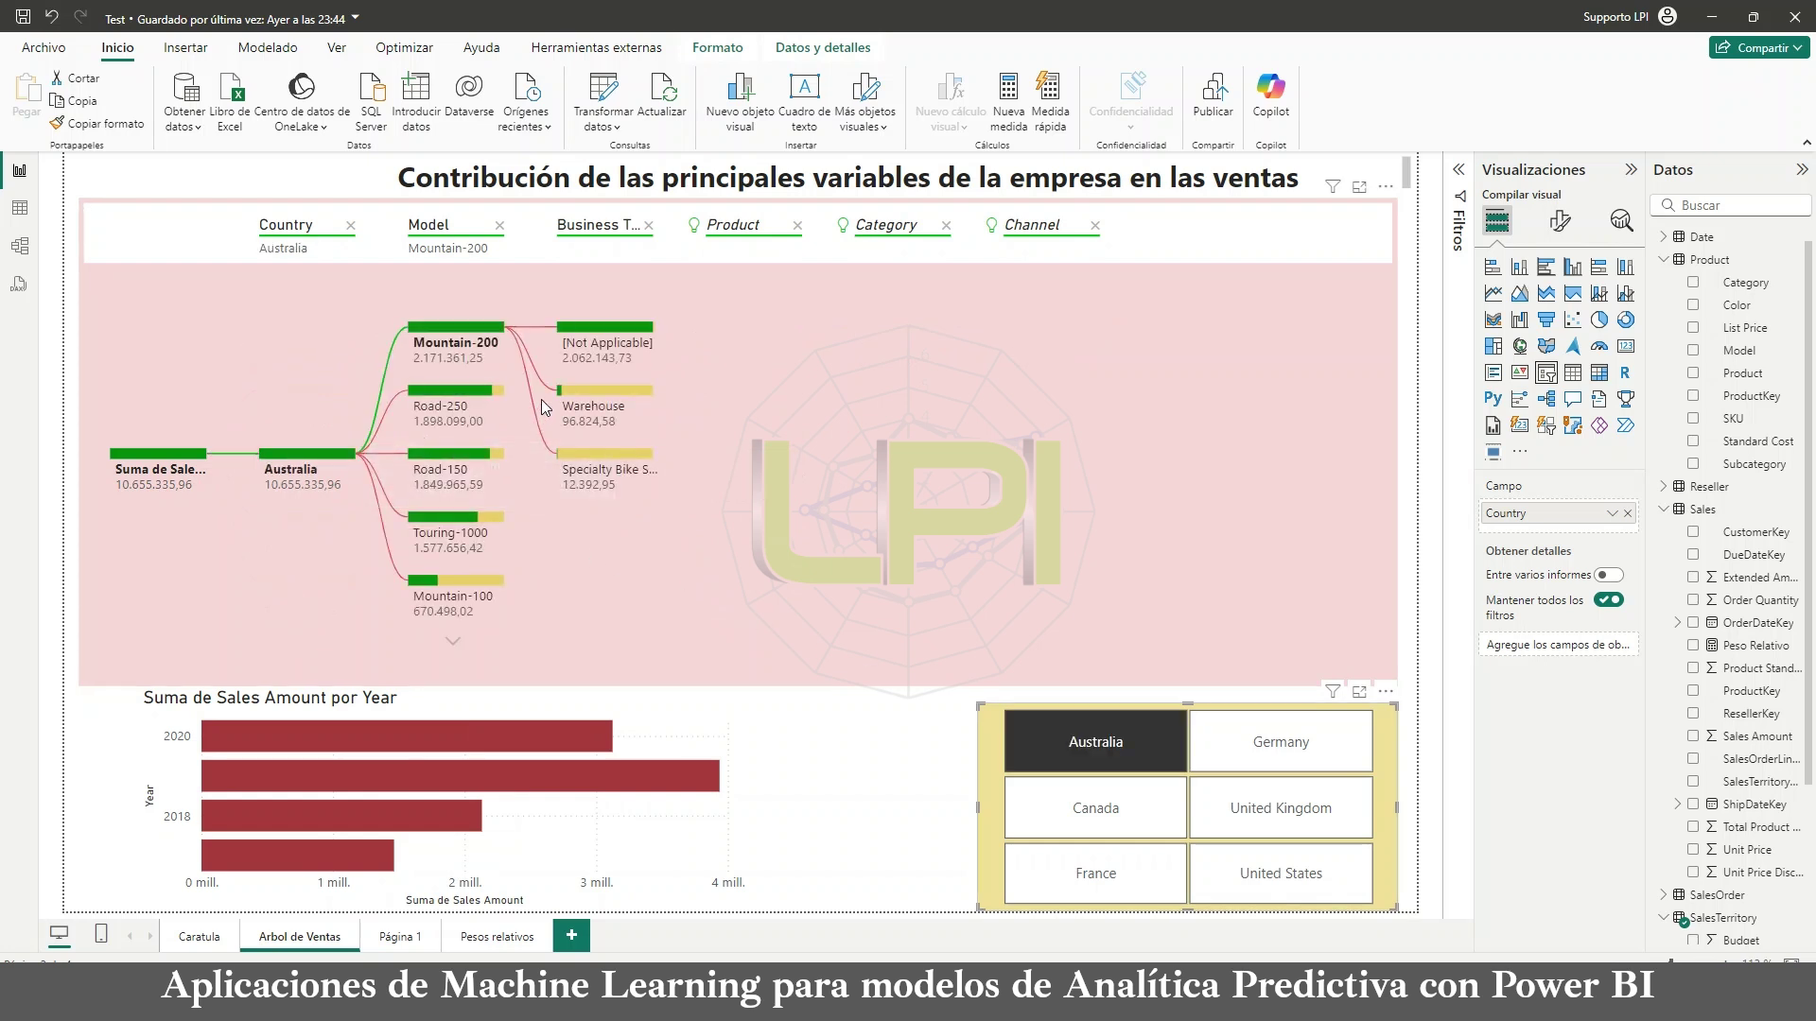
left_click(606, 327)
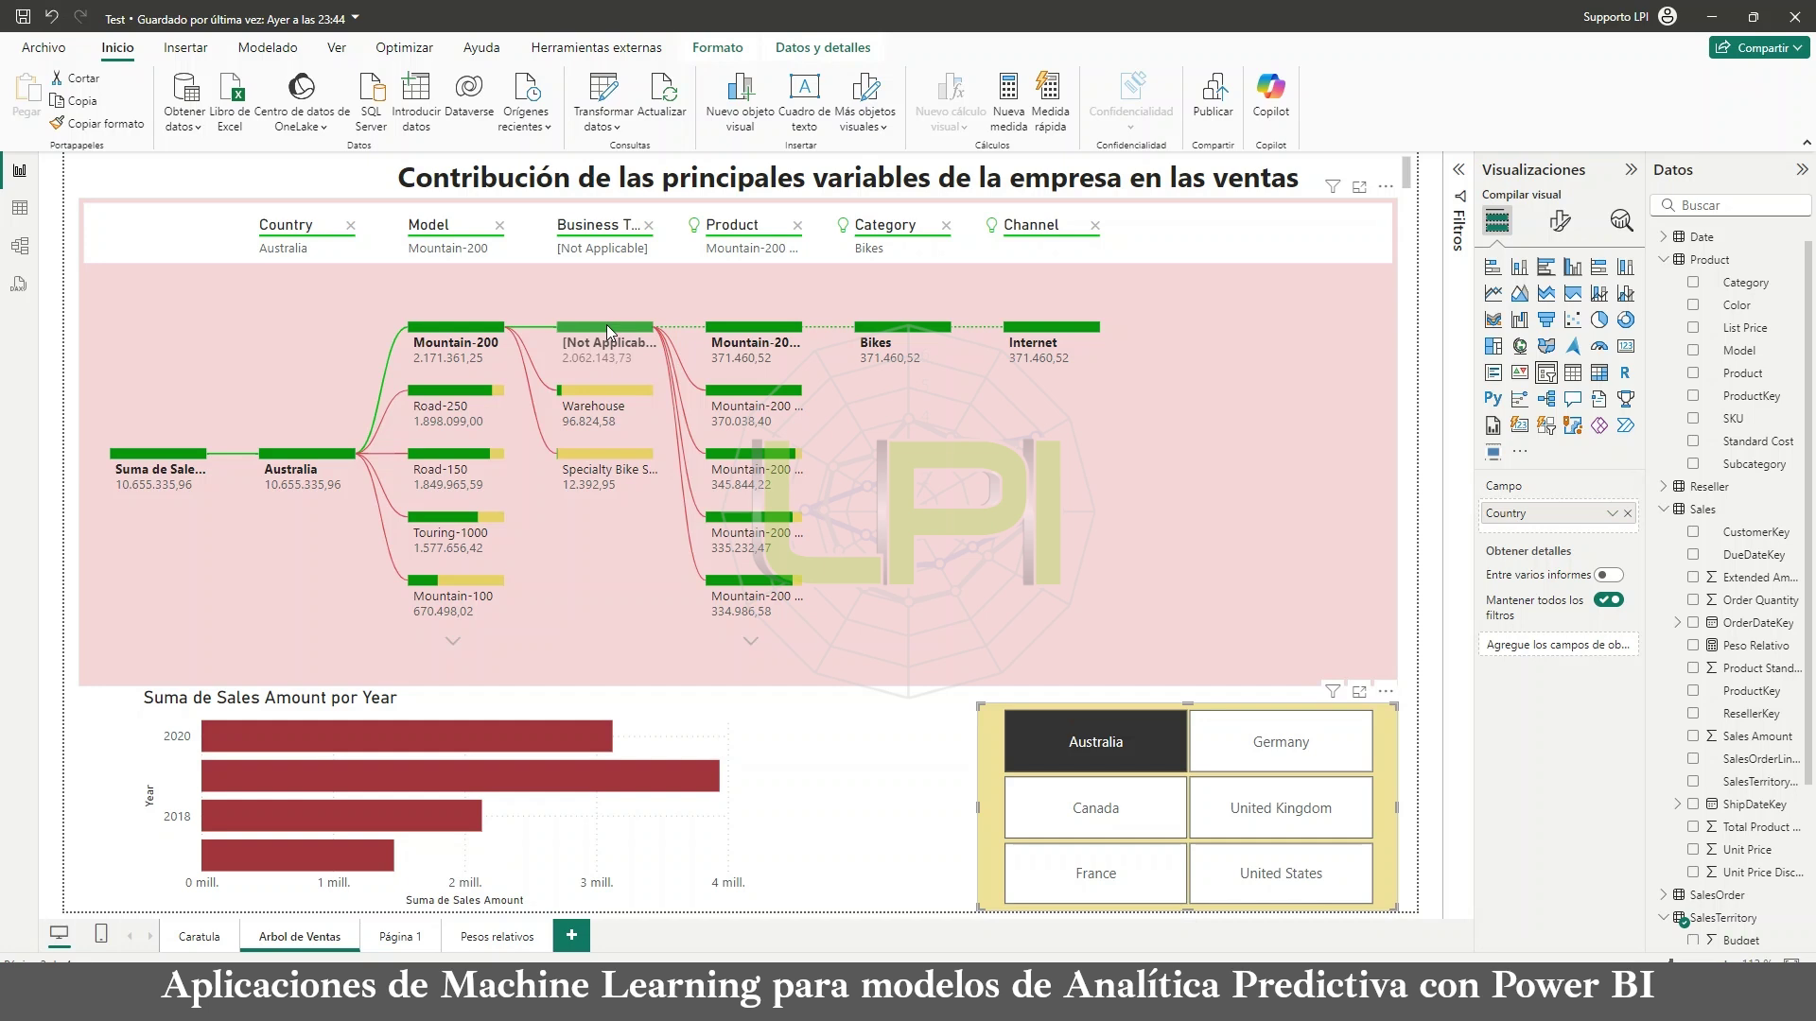
left_click(1052, 329)
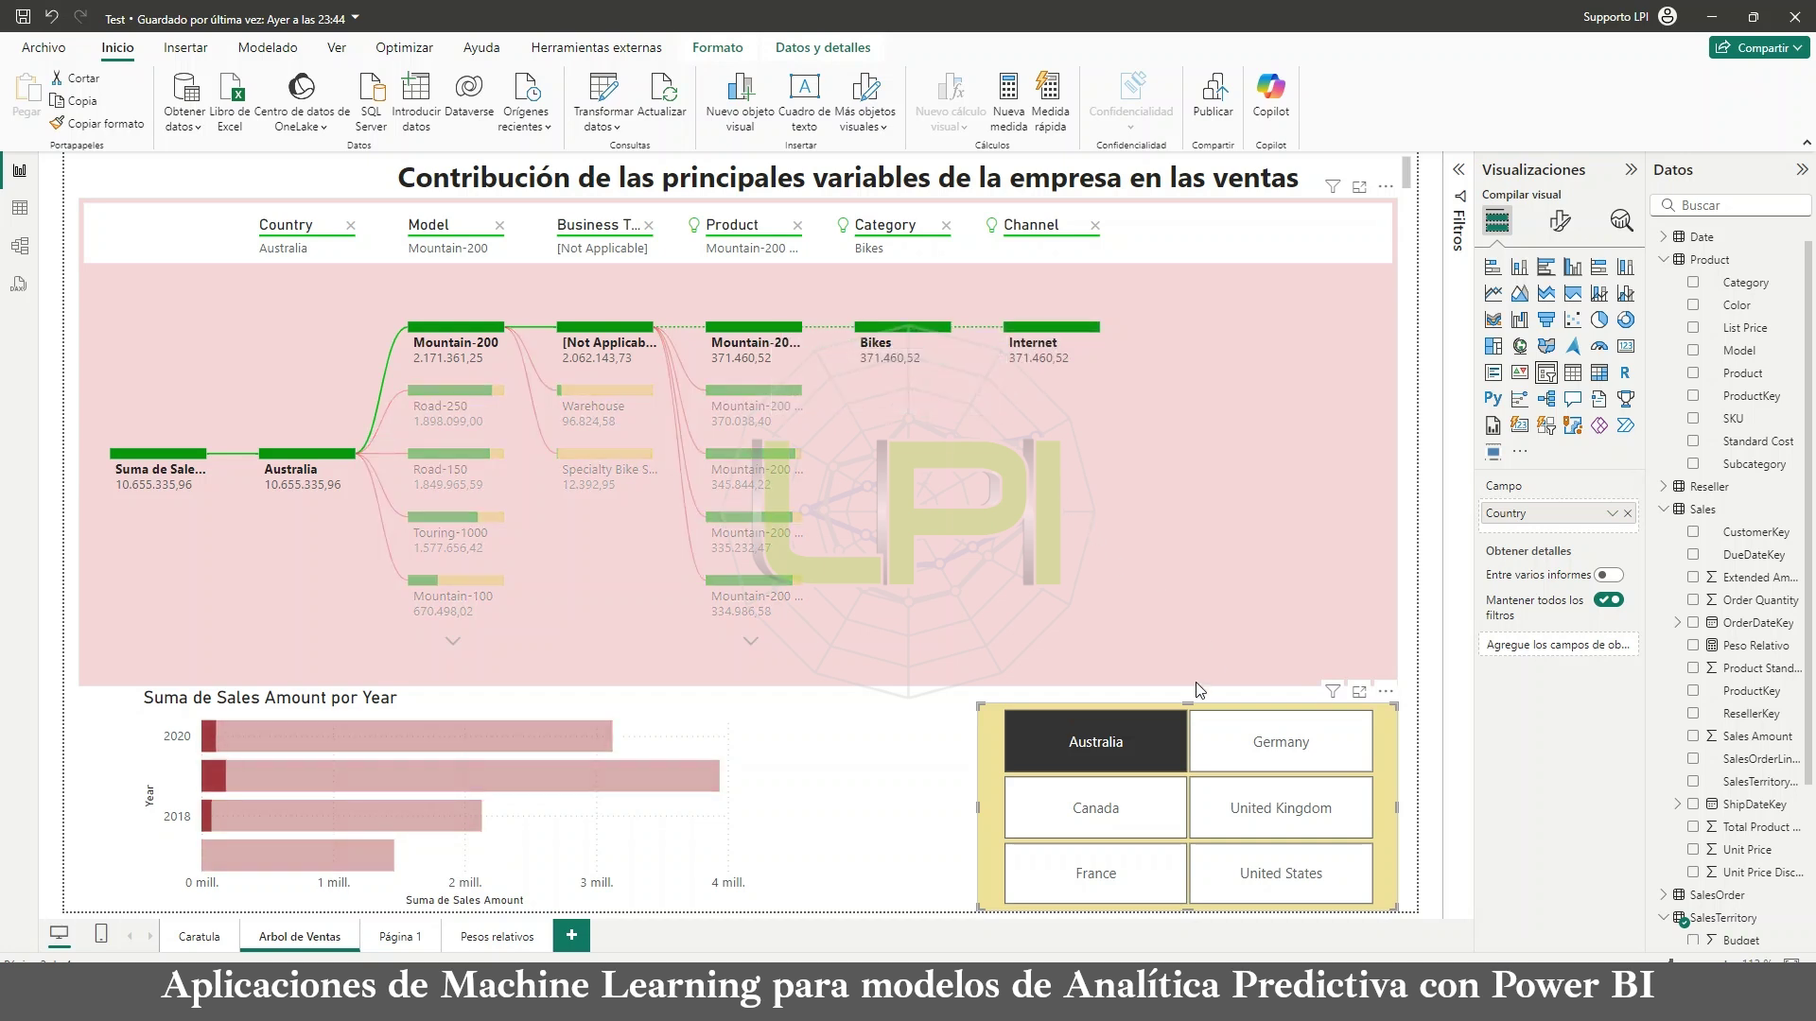
Step: Change the country filter to Canada and expand its Mountain-200 branch through the Warehouse business type
left_click(1095, 807)
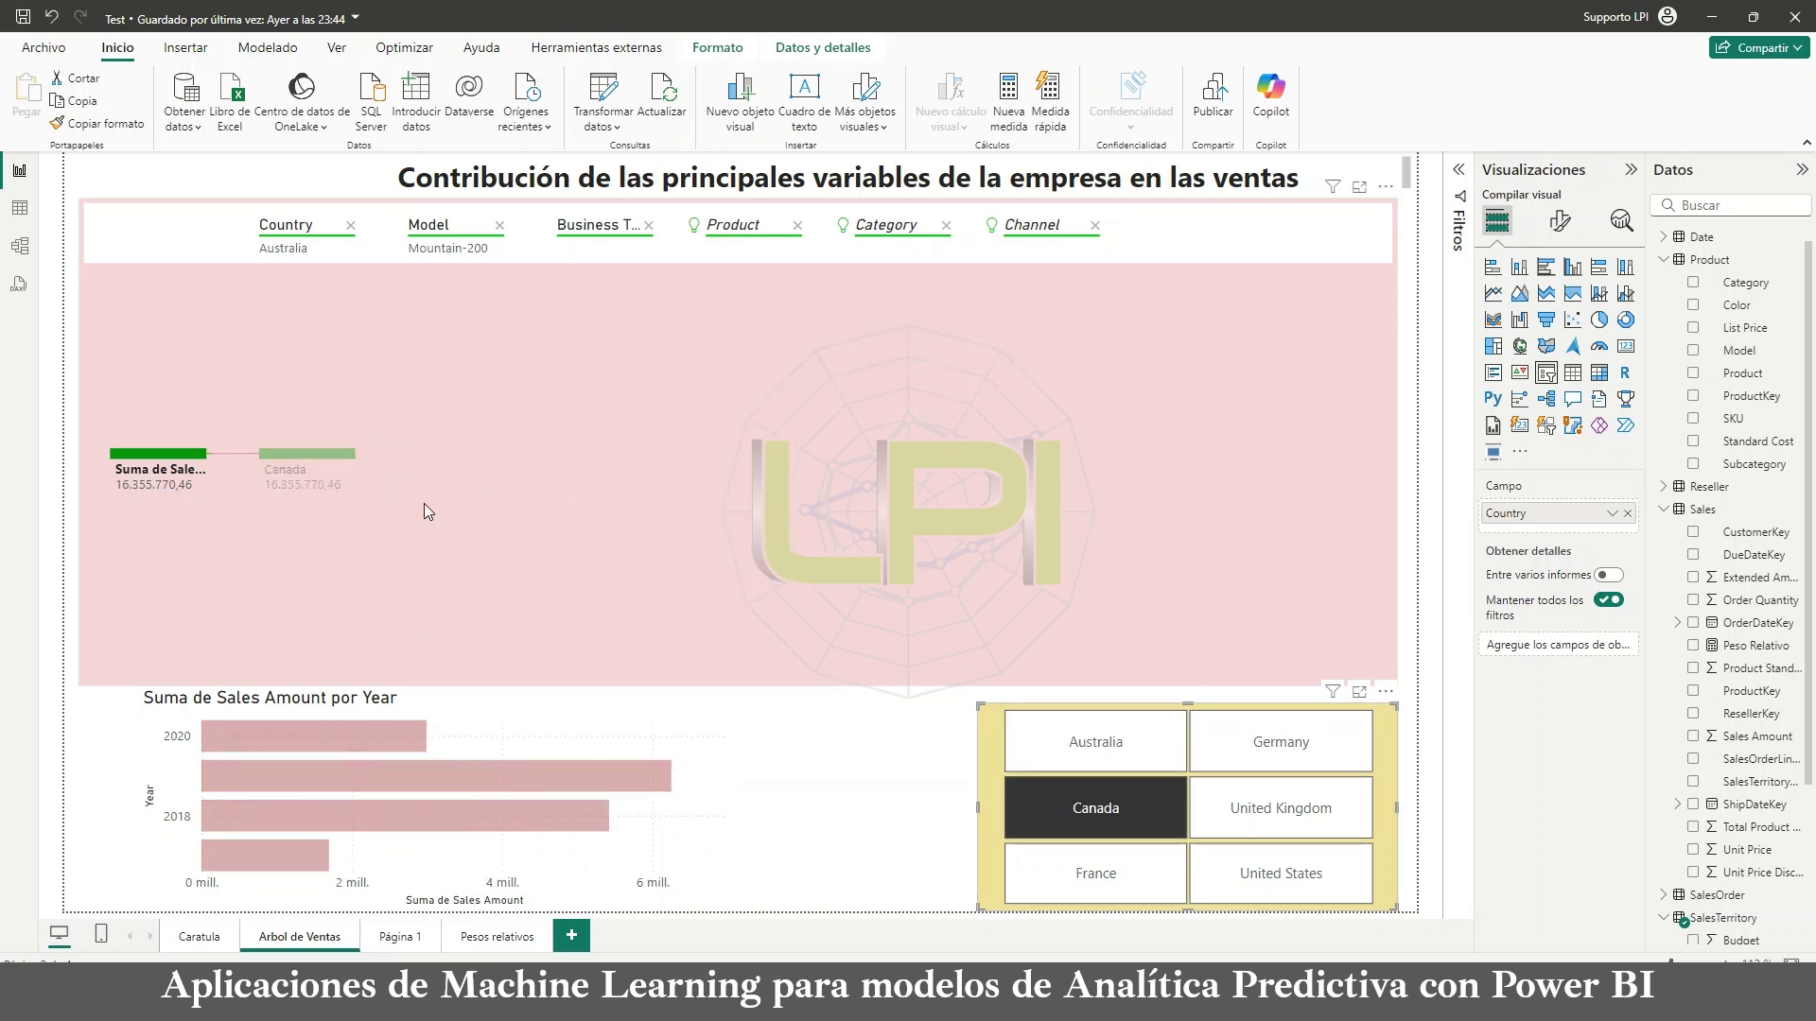
left_click(331, 454)
left_click(652, 326)
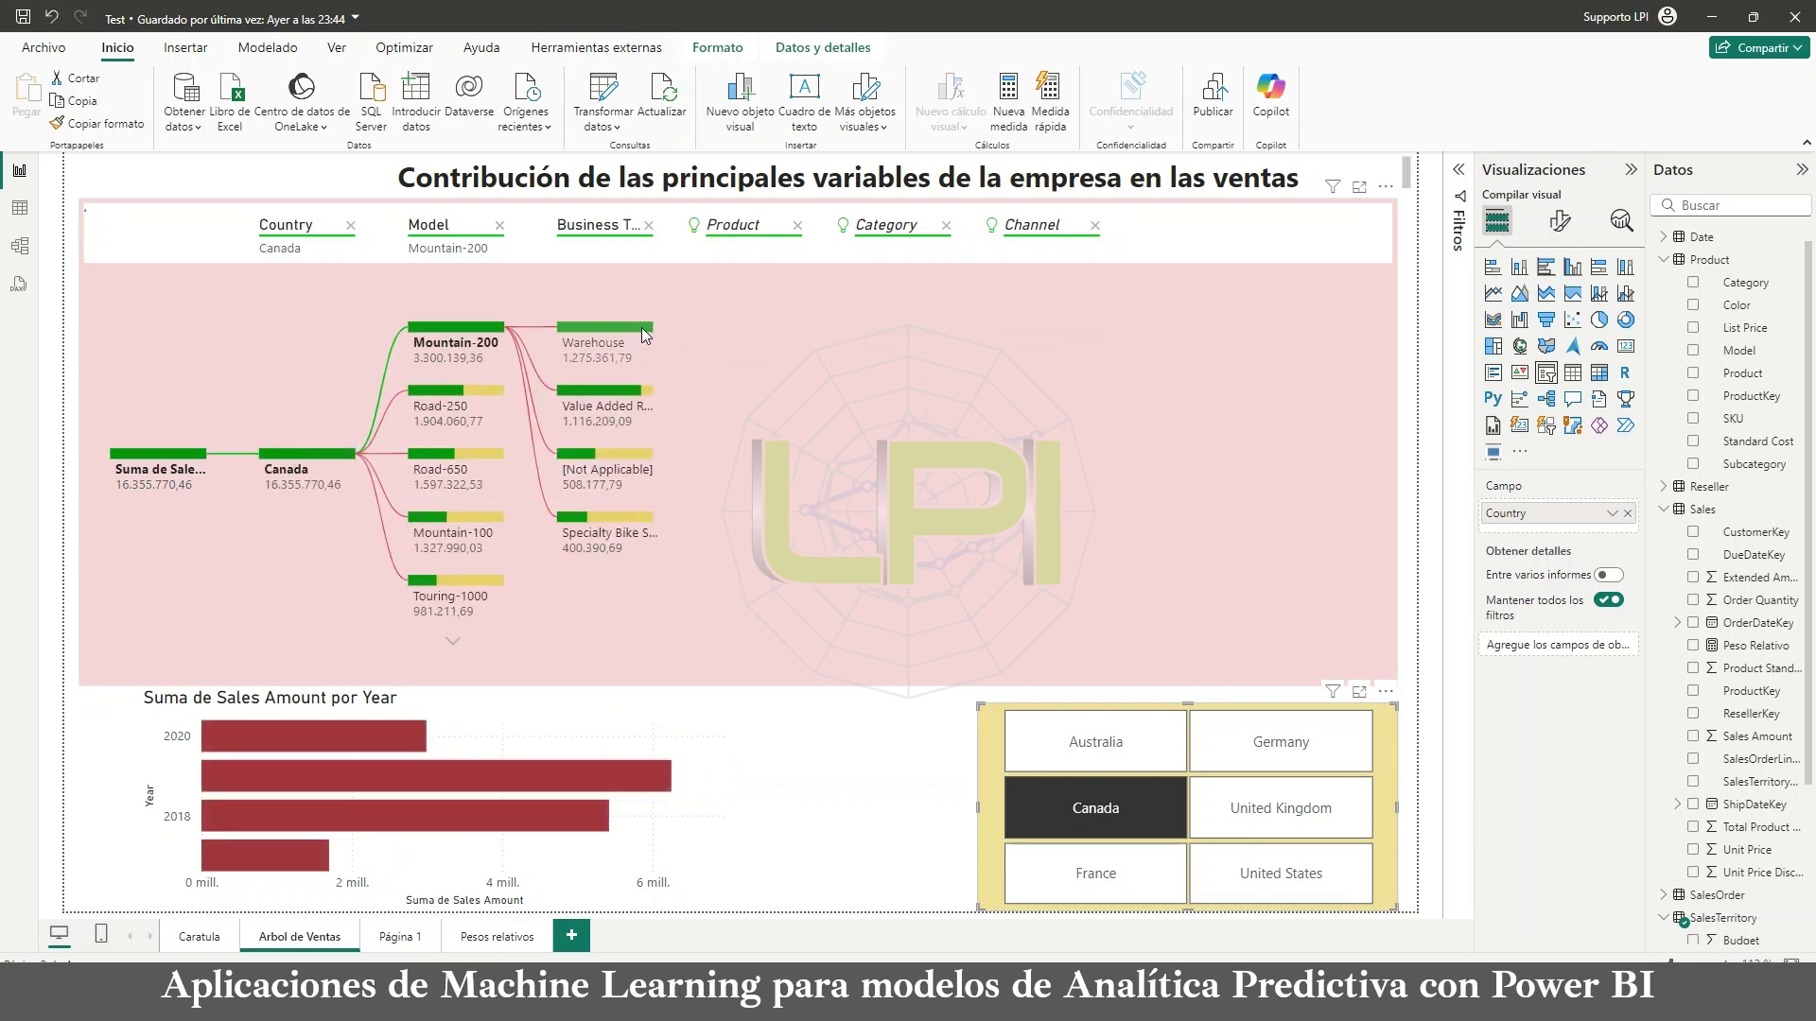
mouse_move(1050, 361)
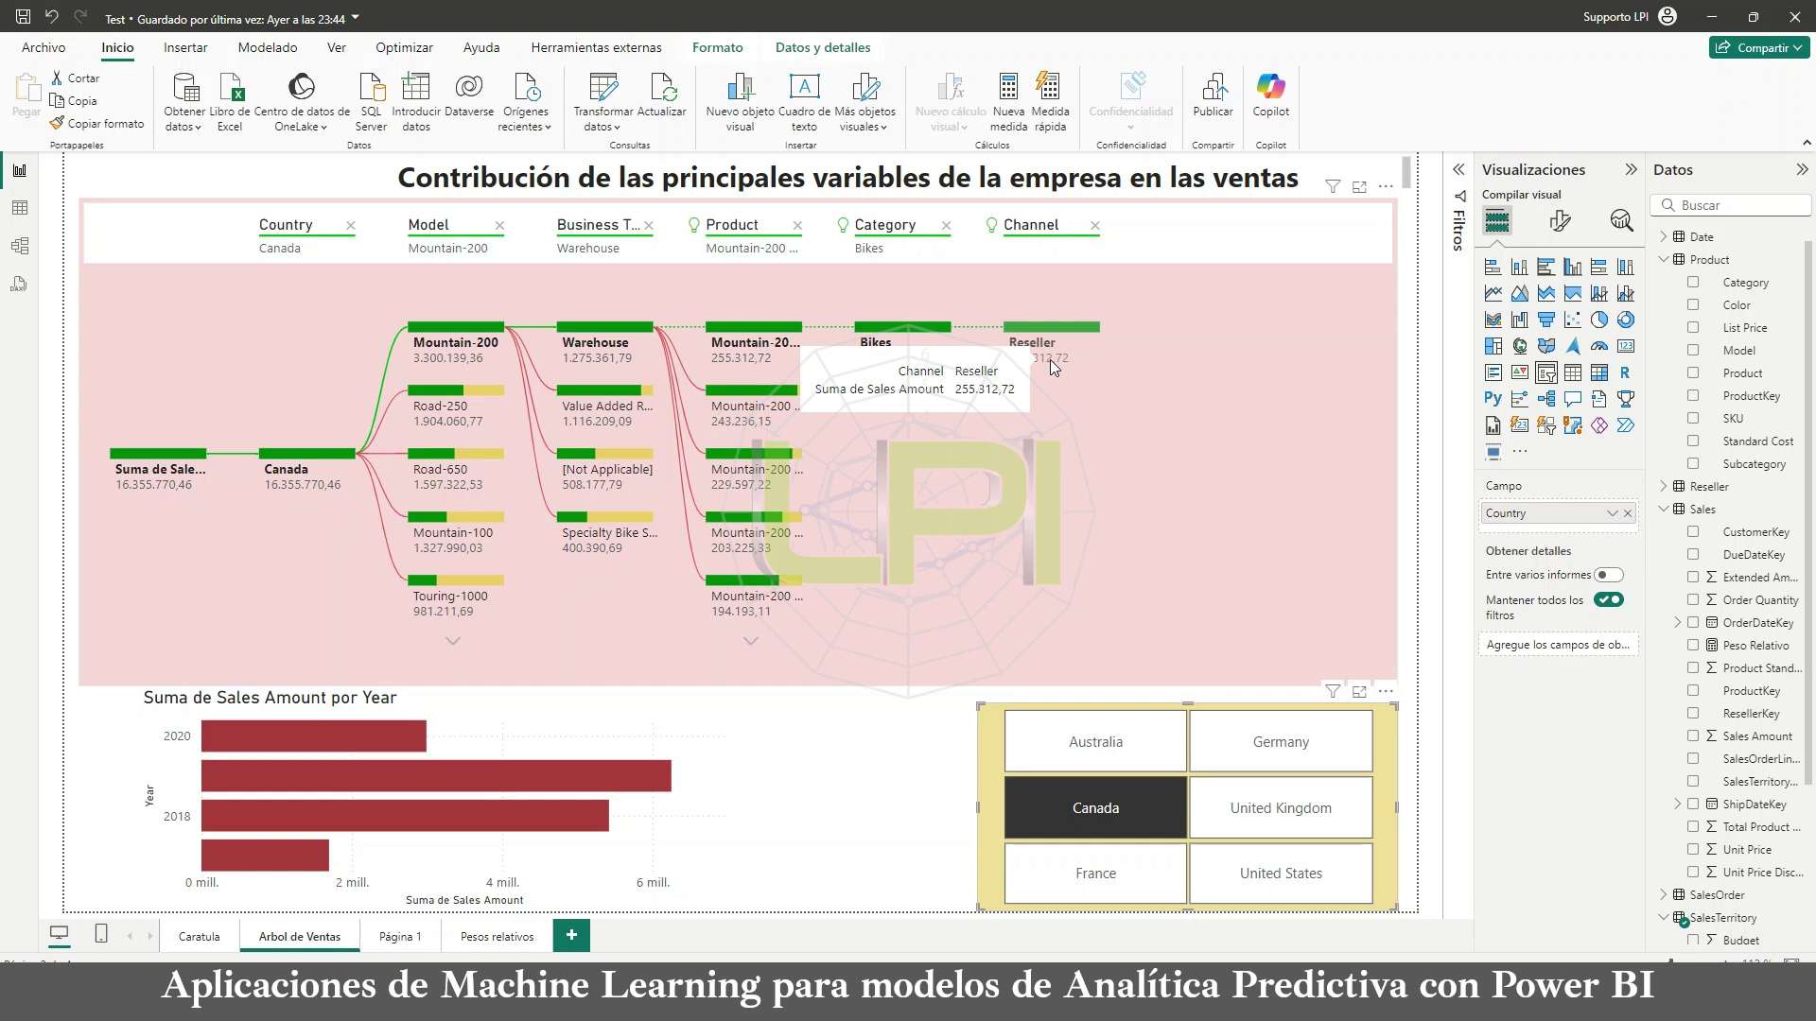
Step: Expand the Value Added Reseller business type and compare its third, fourth and first product branches
left_click(624, 401)
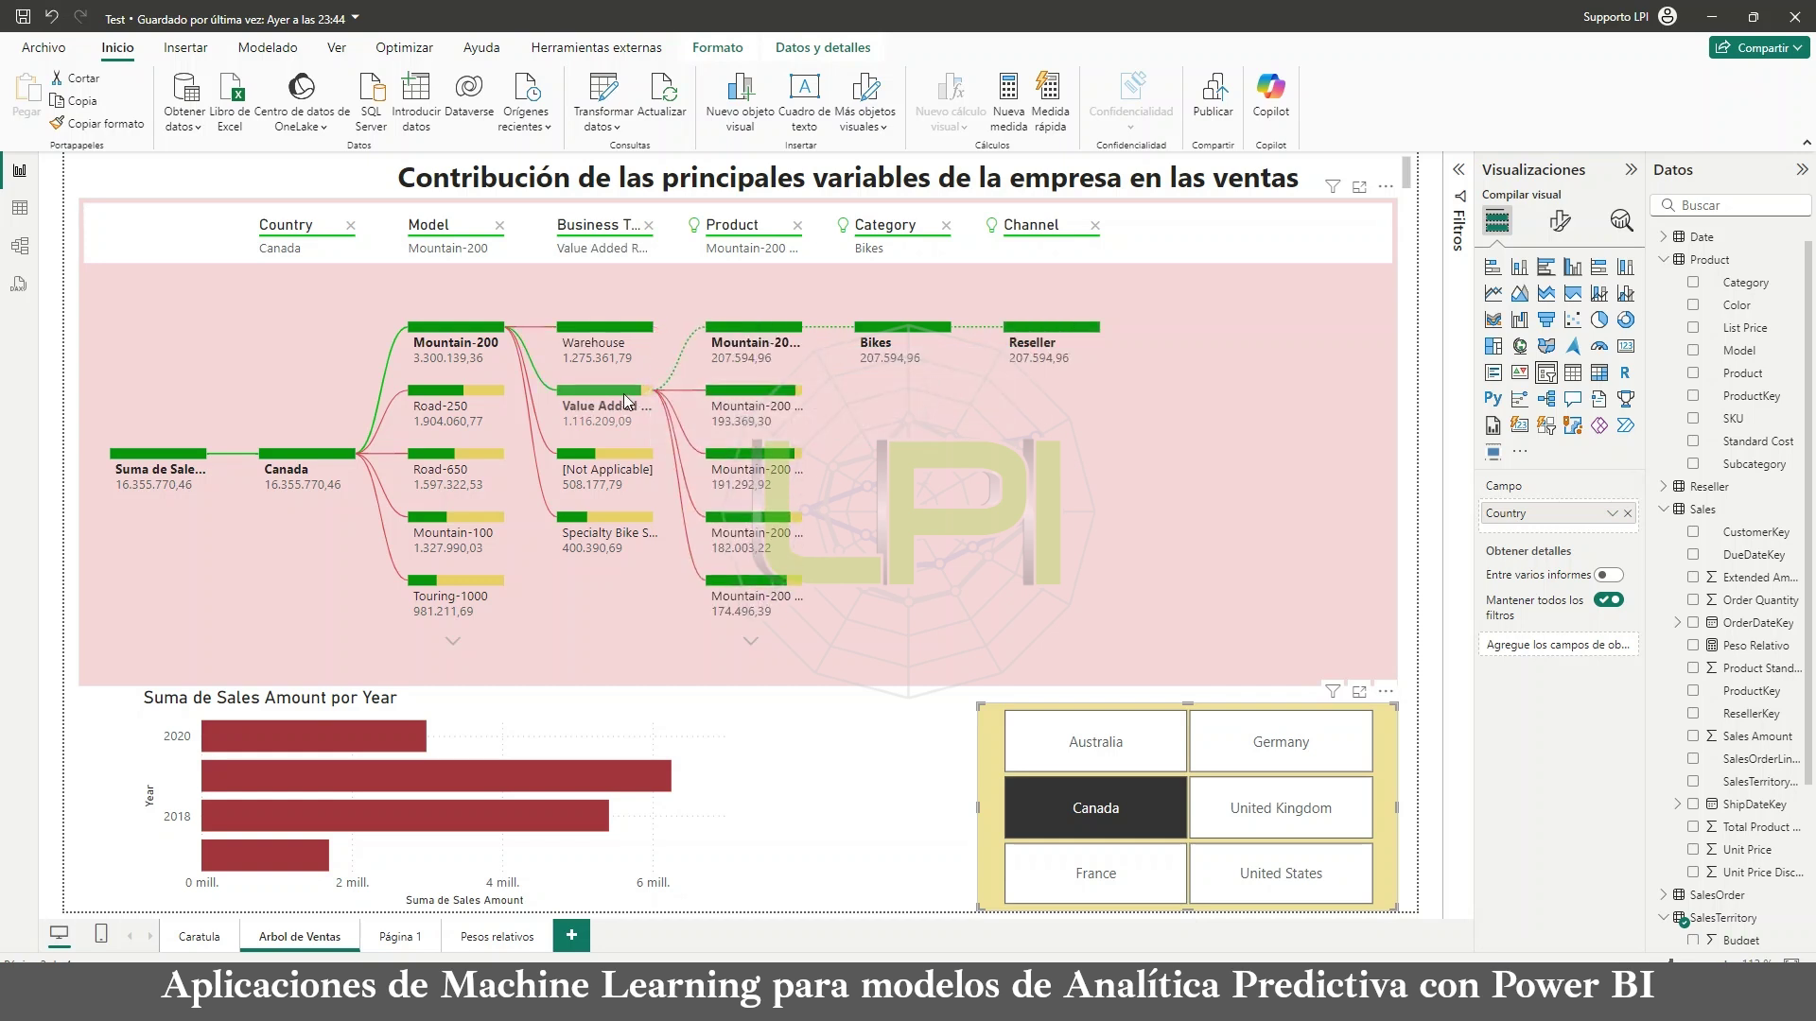
left_click(753, 464)
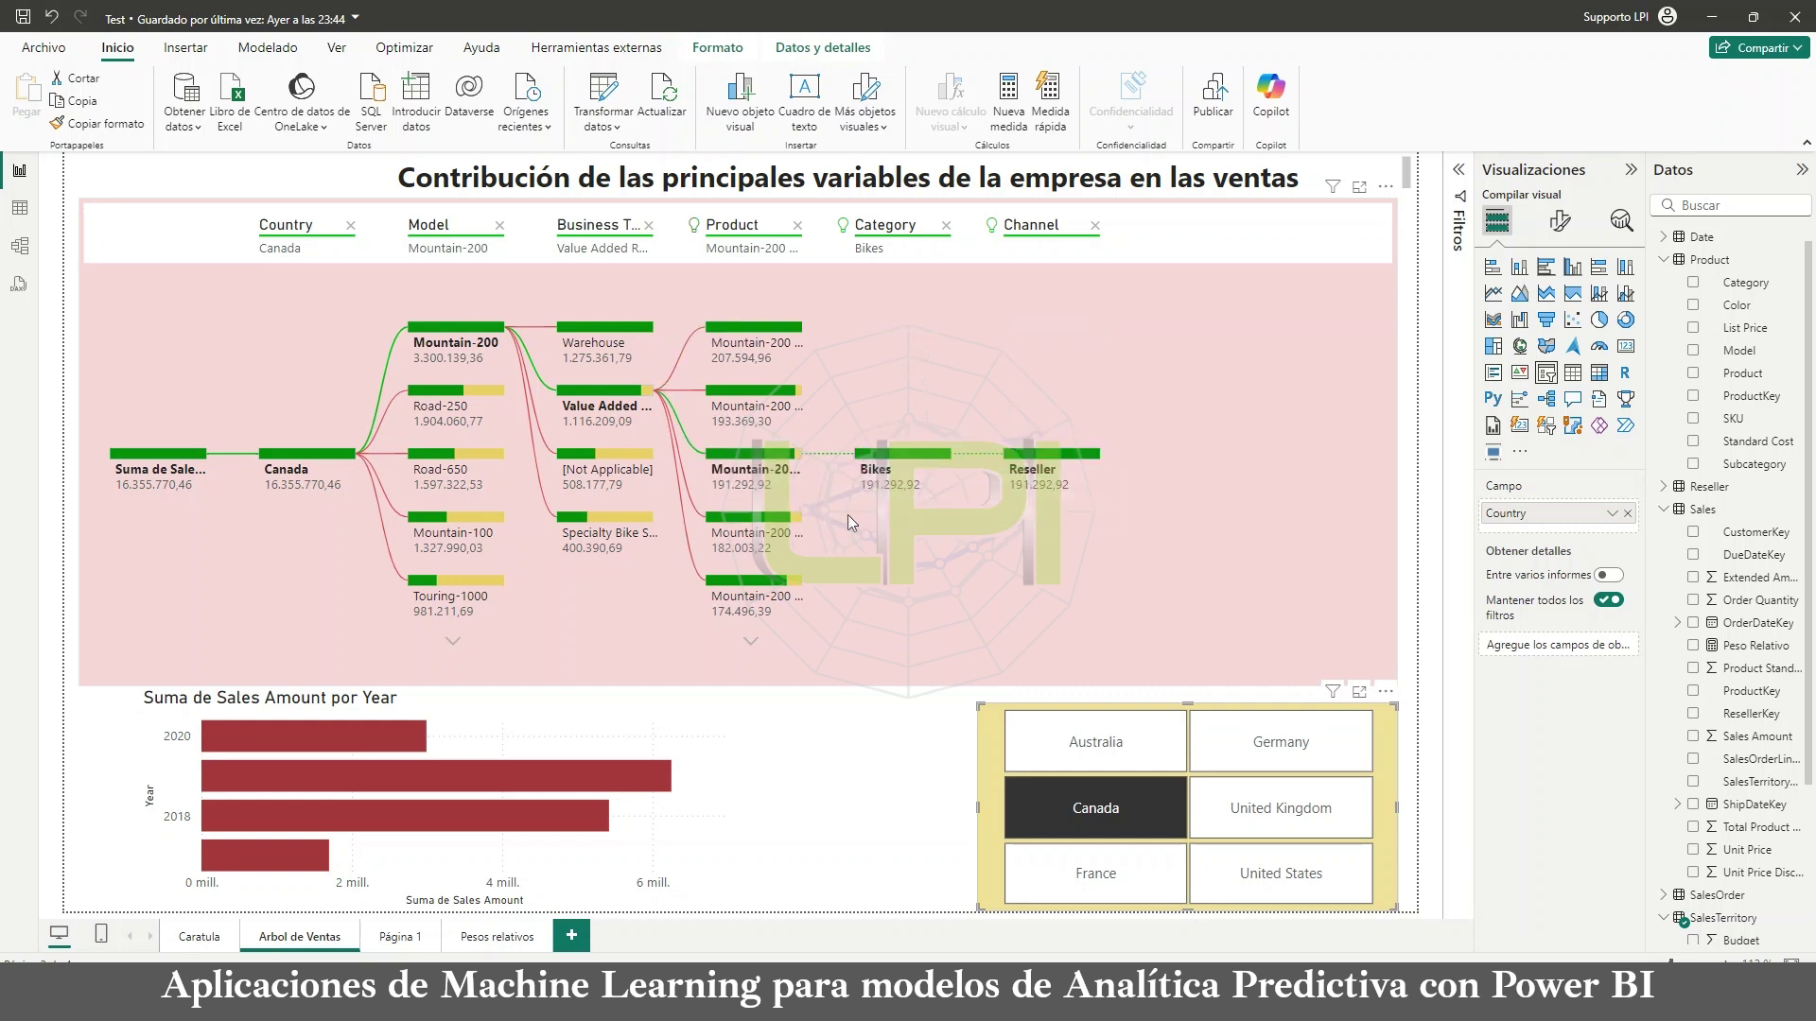
left_click(752, 524)
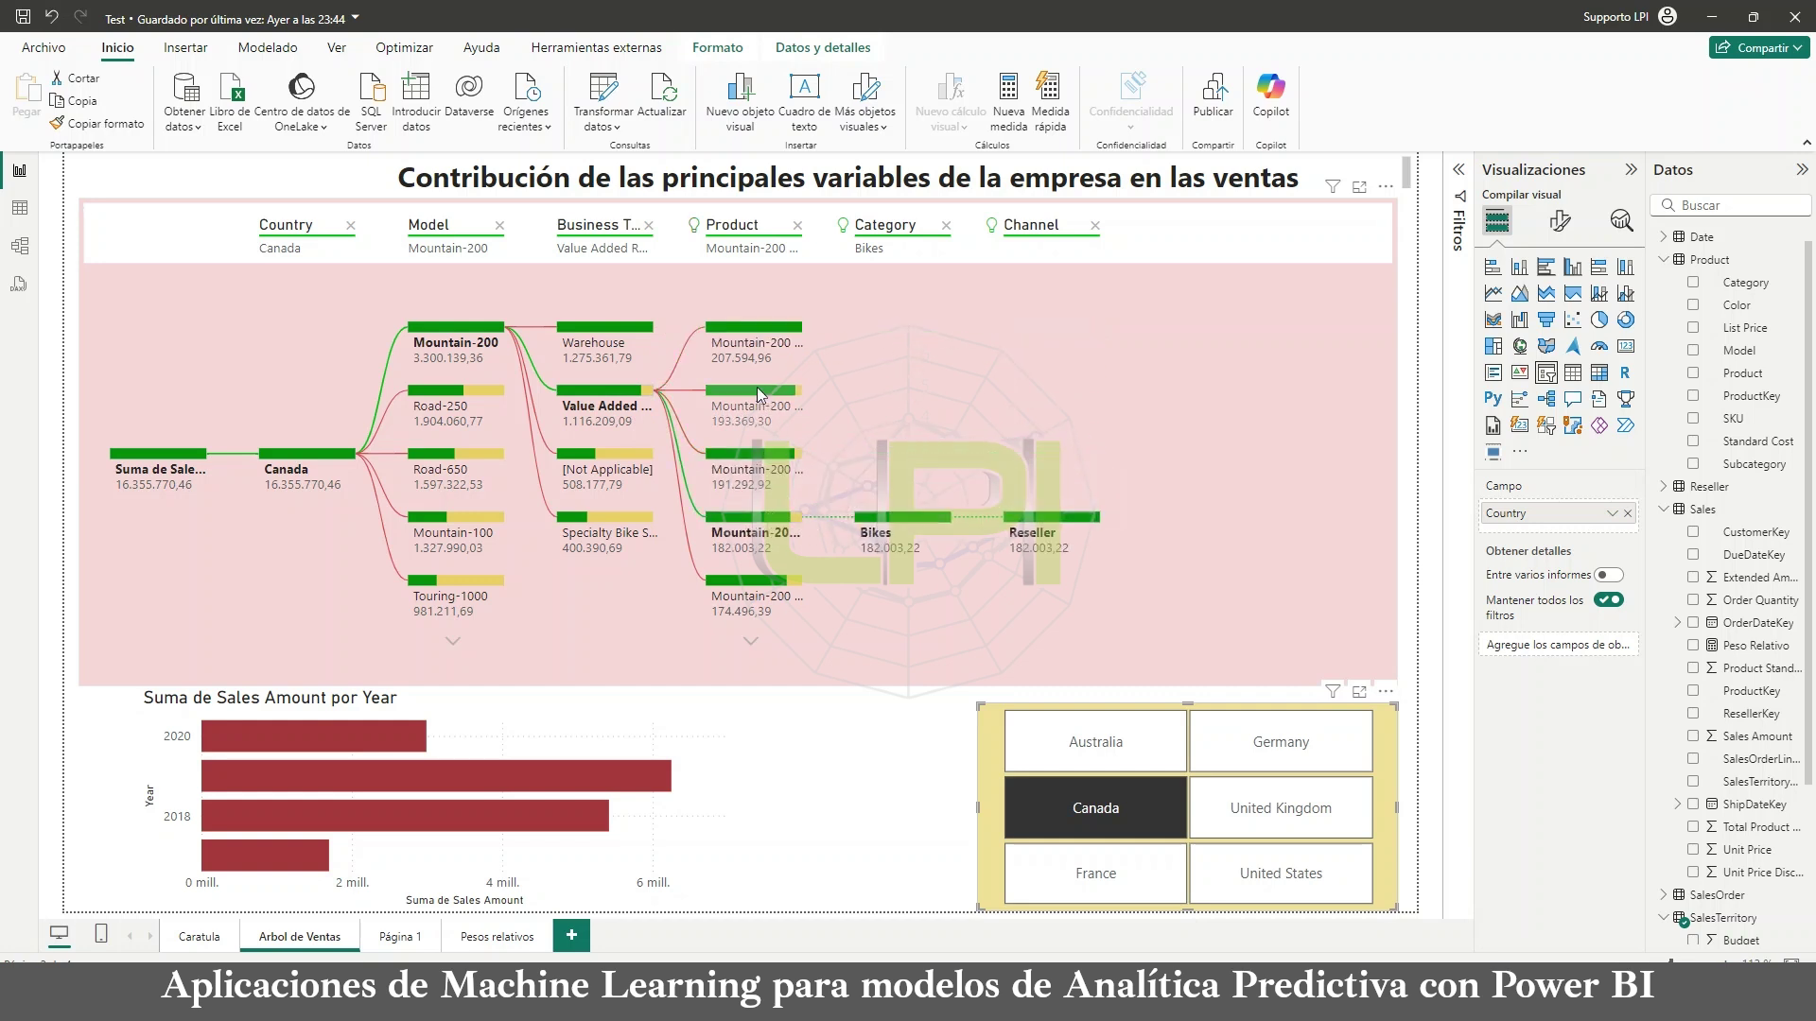
left_click(787, 333)
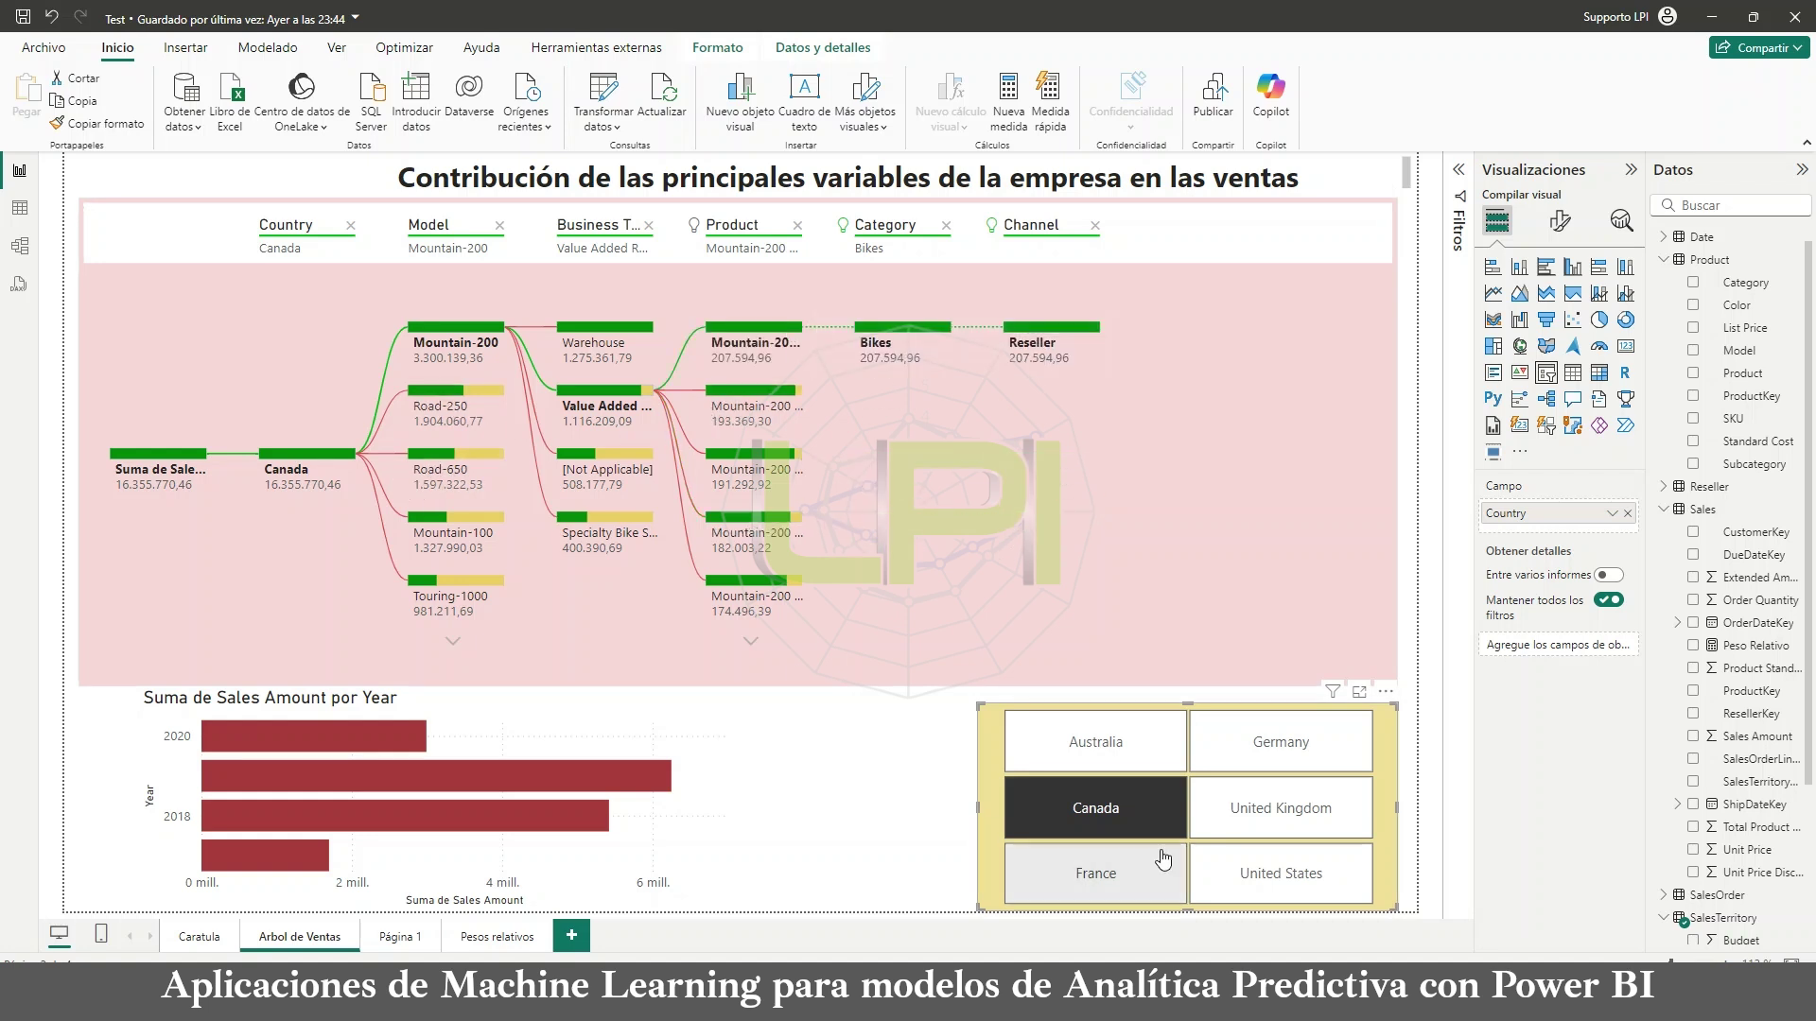
Step: Clear the Canada filter and follow Canada's Road-250 branch through Warehouse to the Road-250 Black, 48 product
left_click(1155, 819)
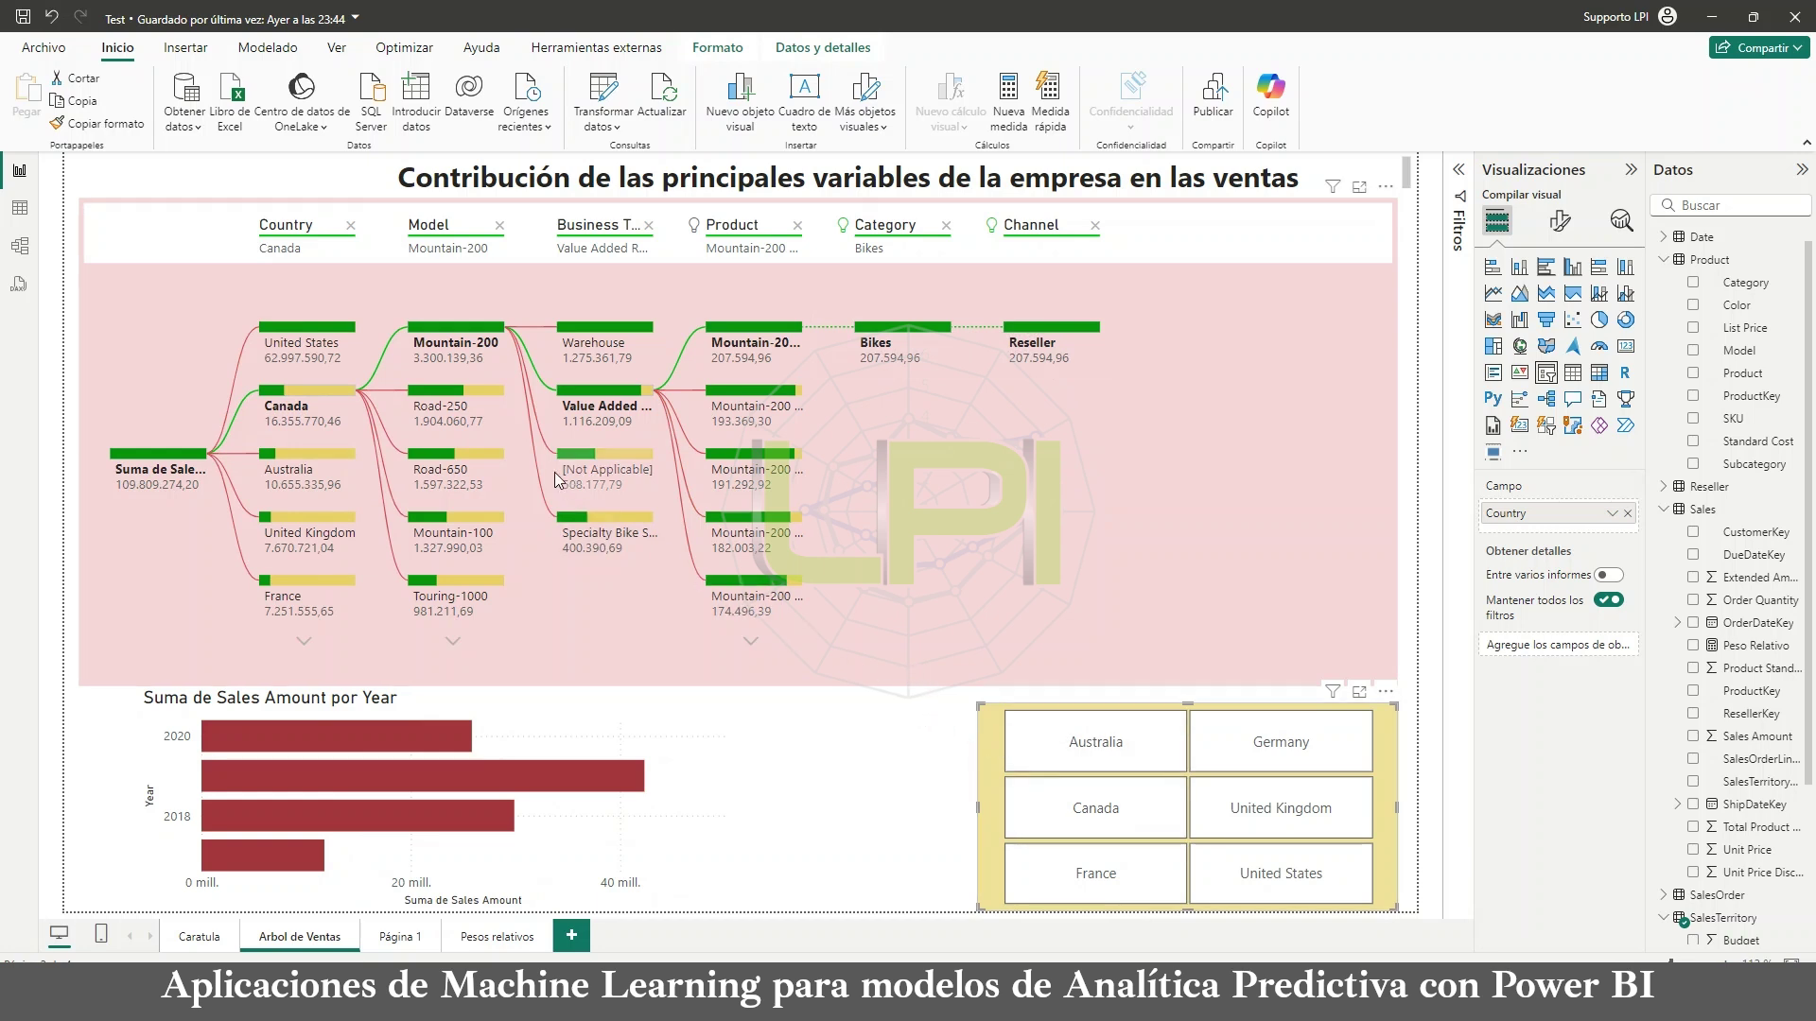
left_click(473, 386)
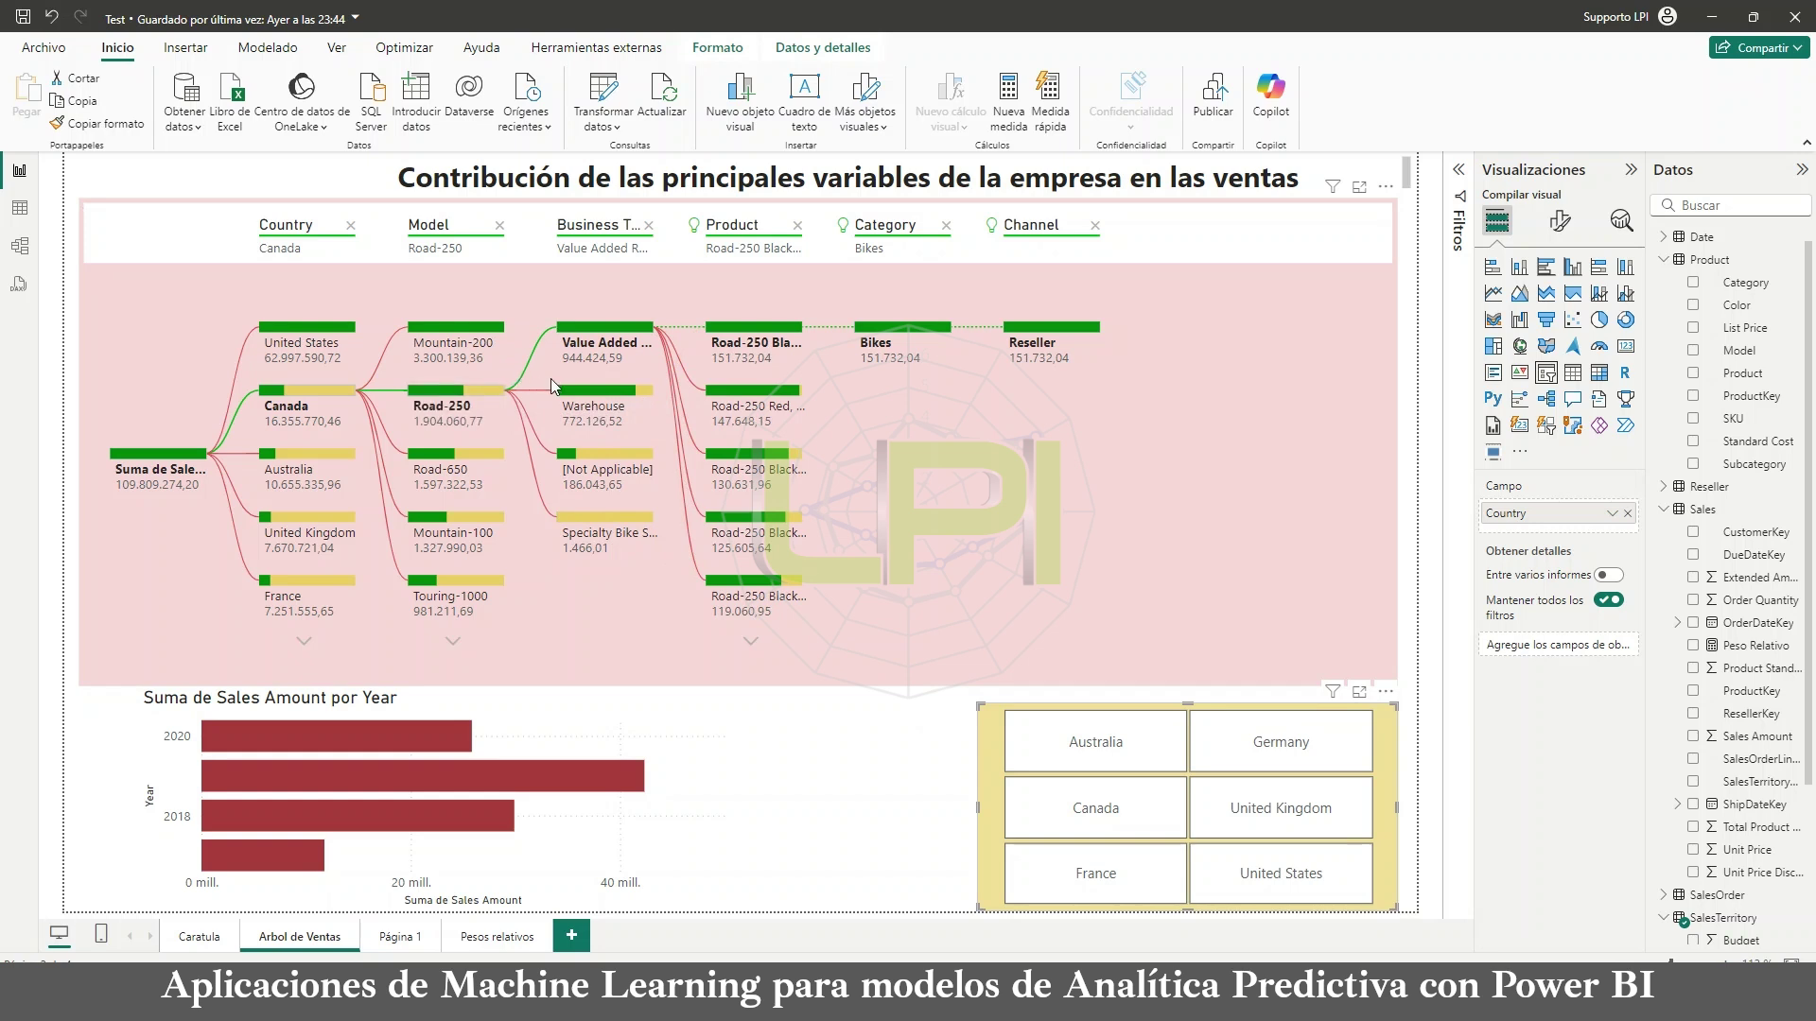
left_click(592, 390)
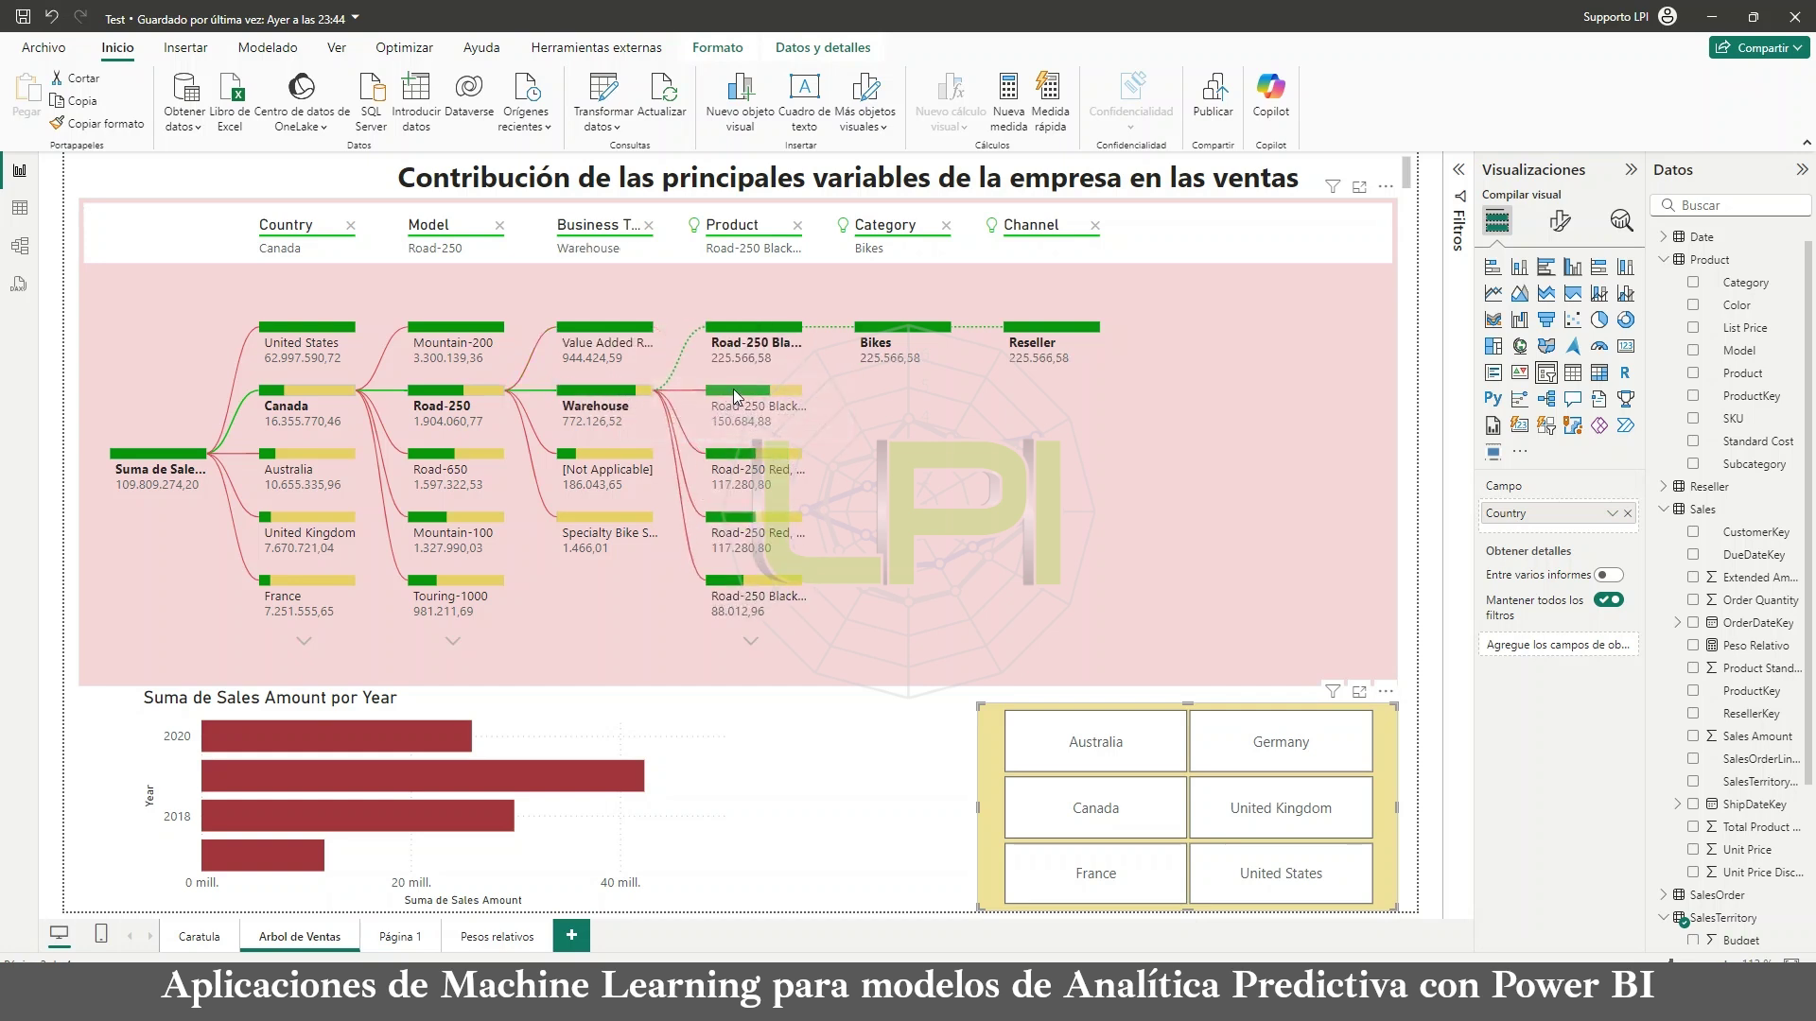
left_click(734, 389)
mouse_move(734, 389)
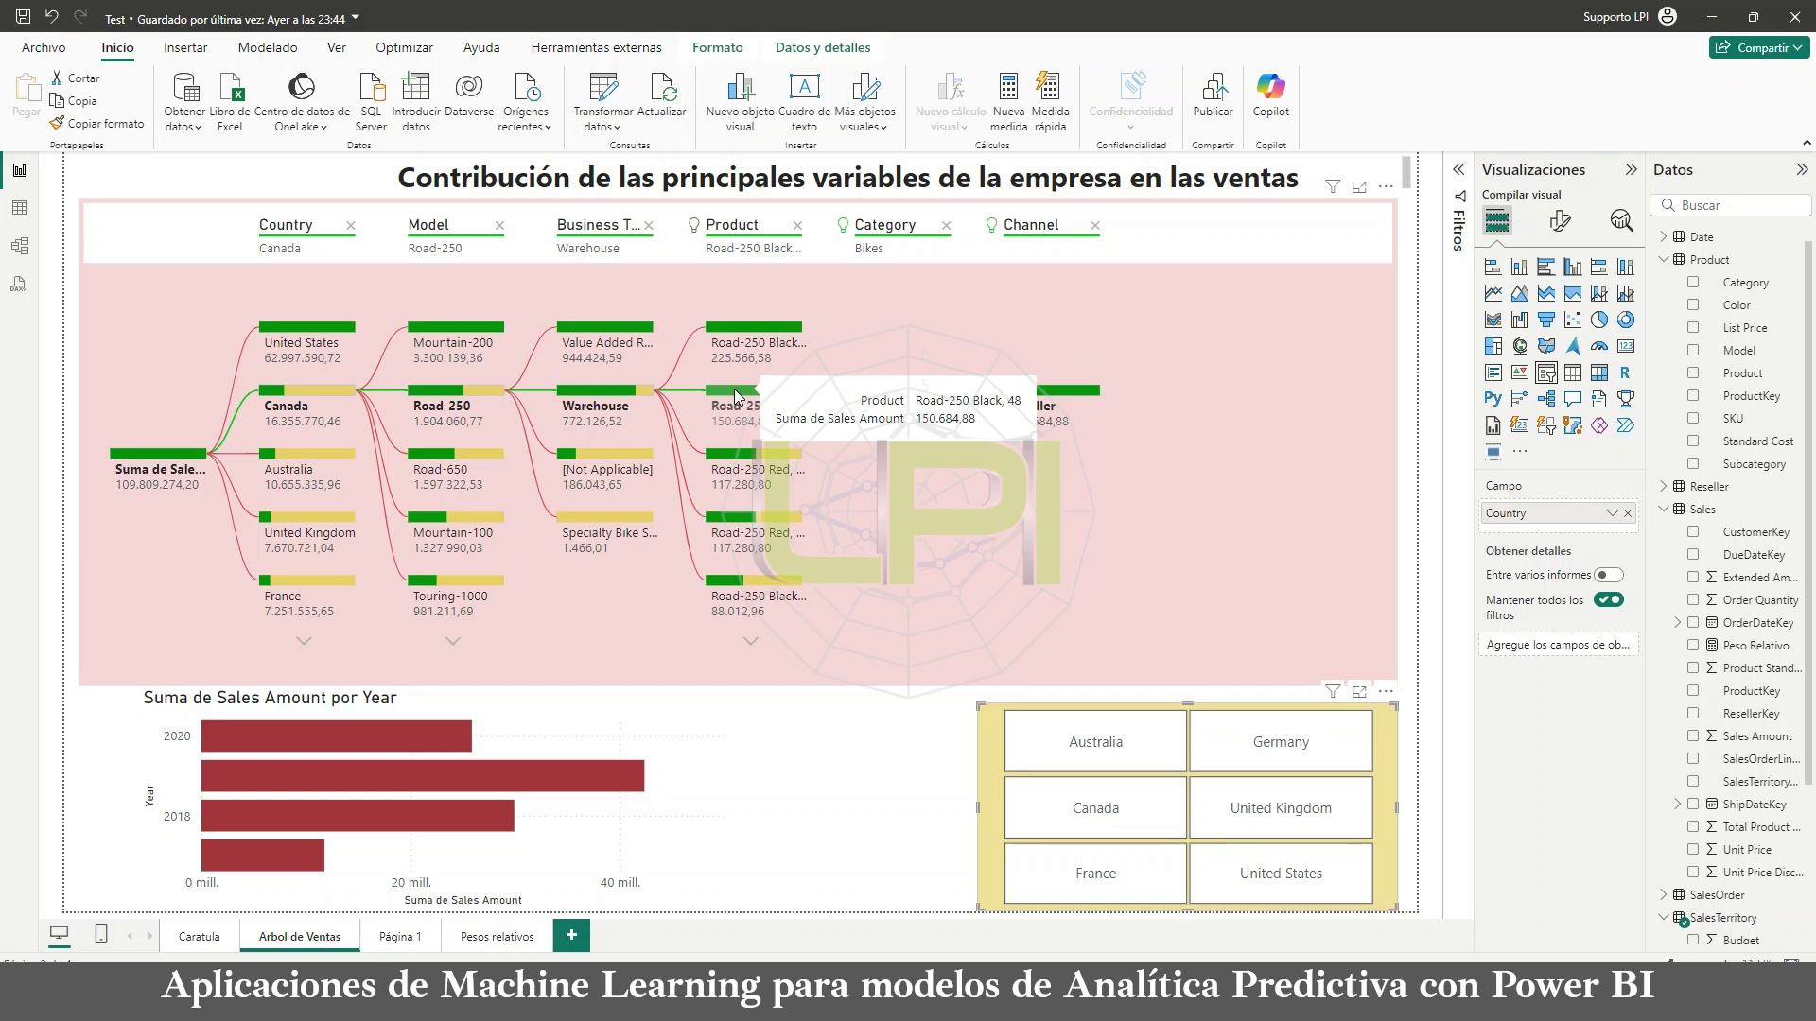